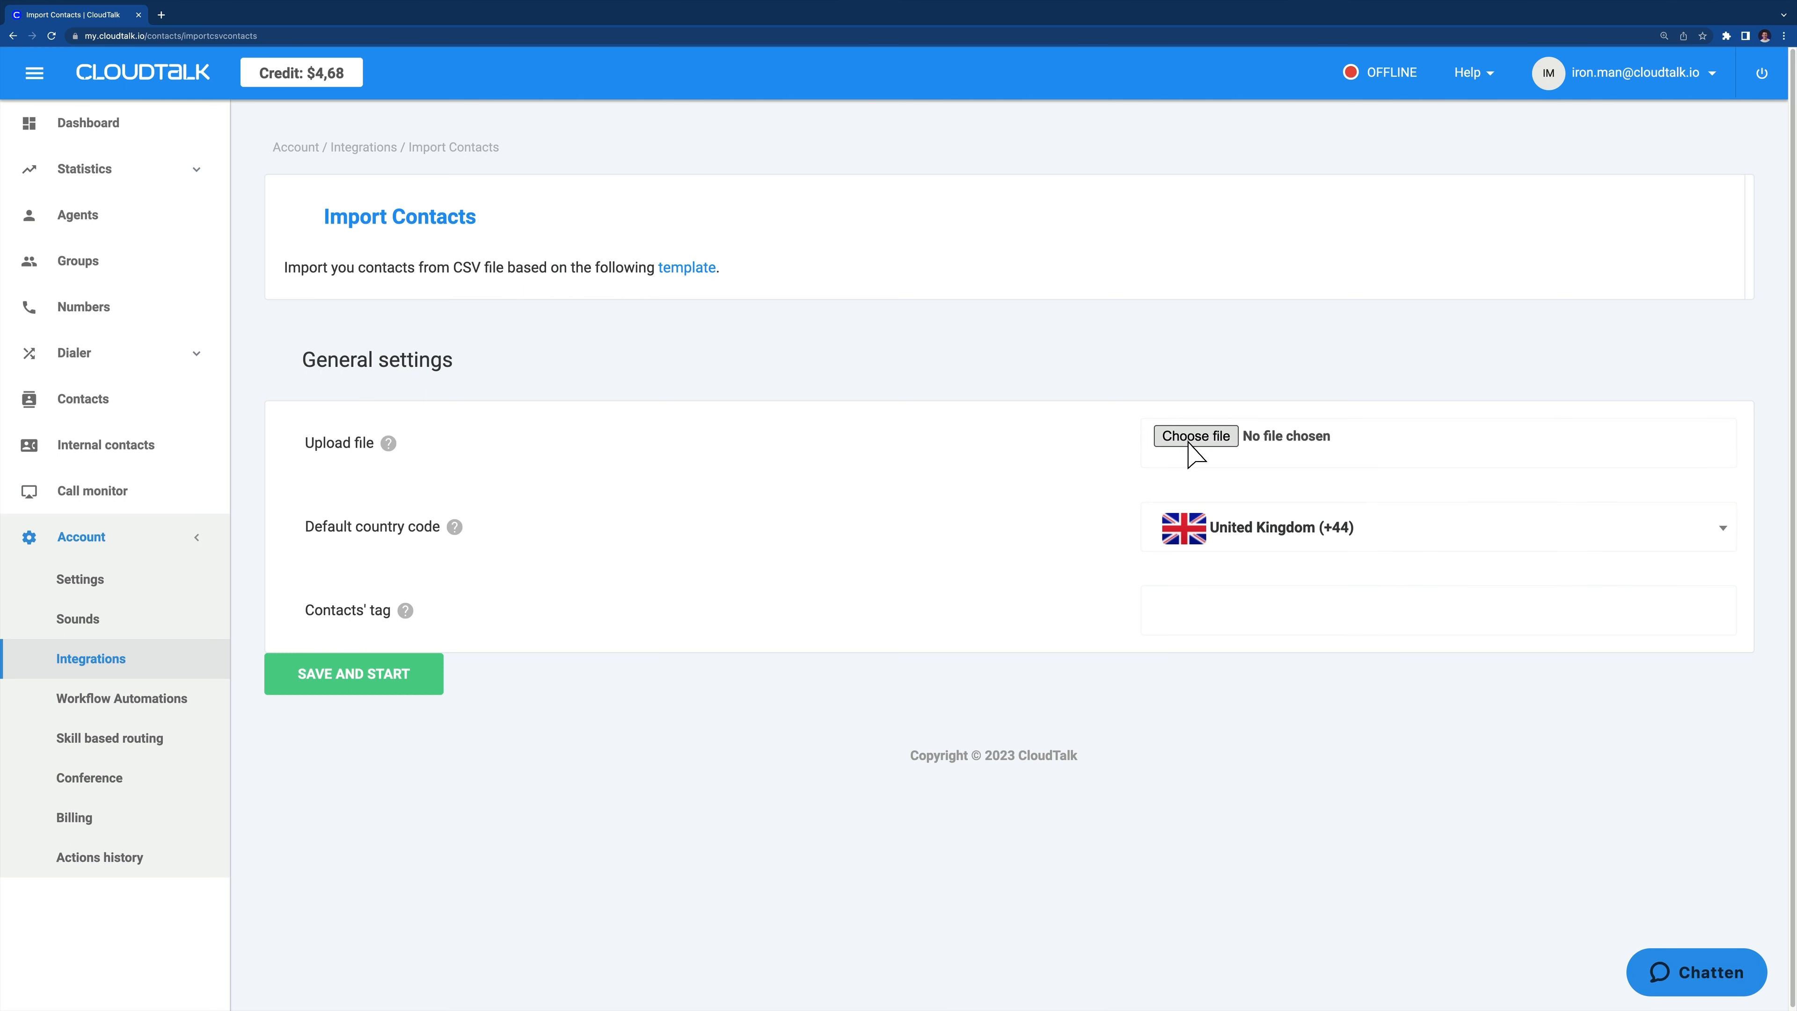
Select cloudtalk_contacts_import_template.csv as the upload file and choose United Kingdom (+44) as the default country code.
{"action": "left_click", "coordinate": [1194, 437]}
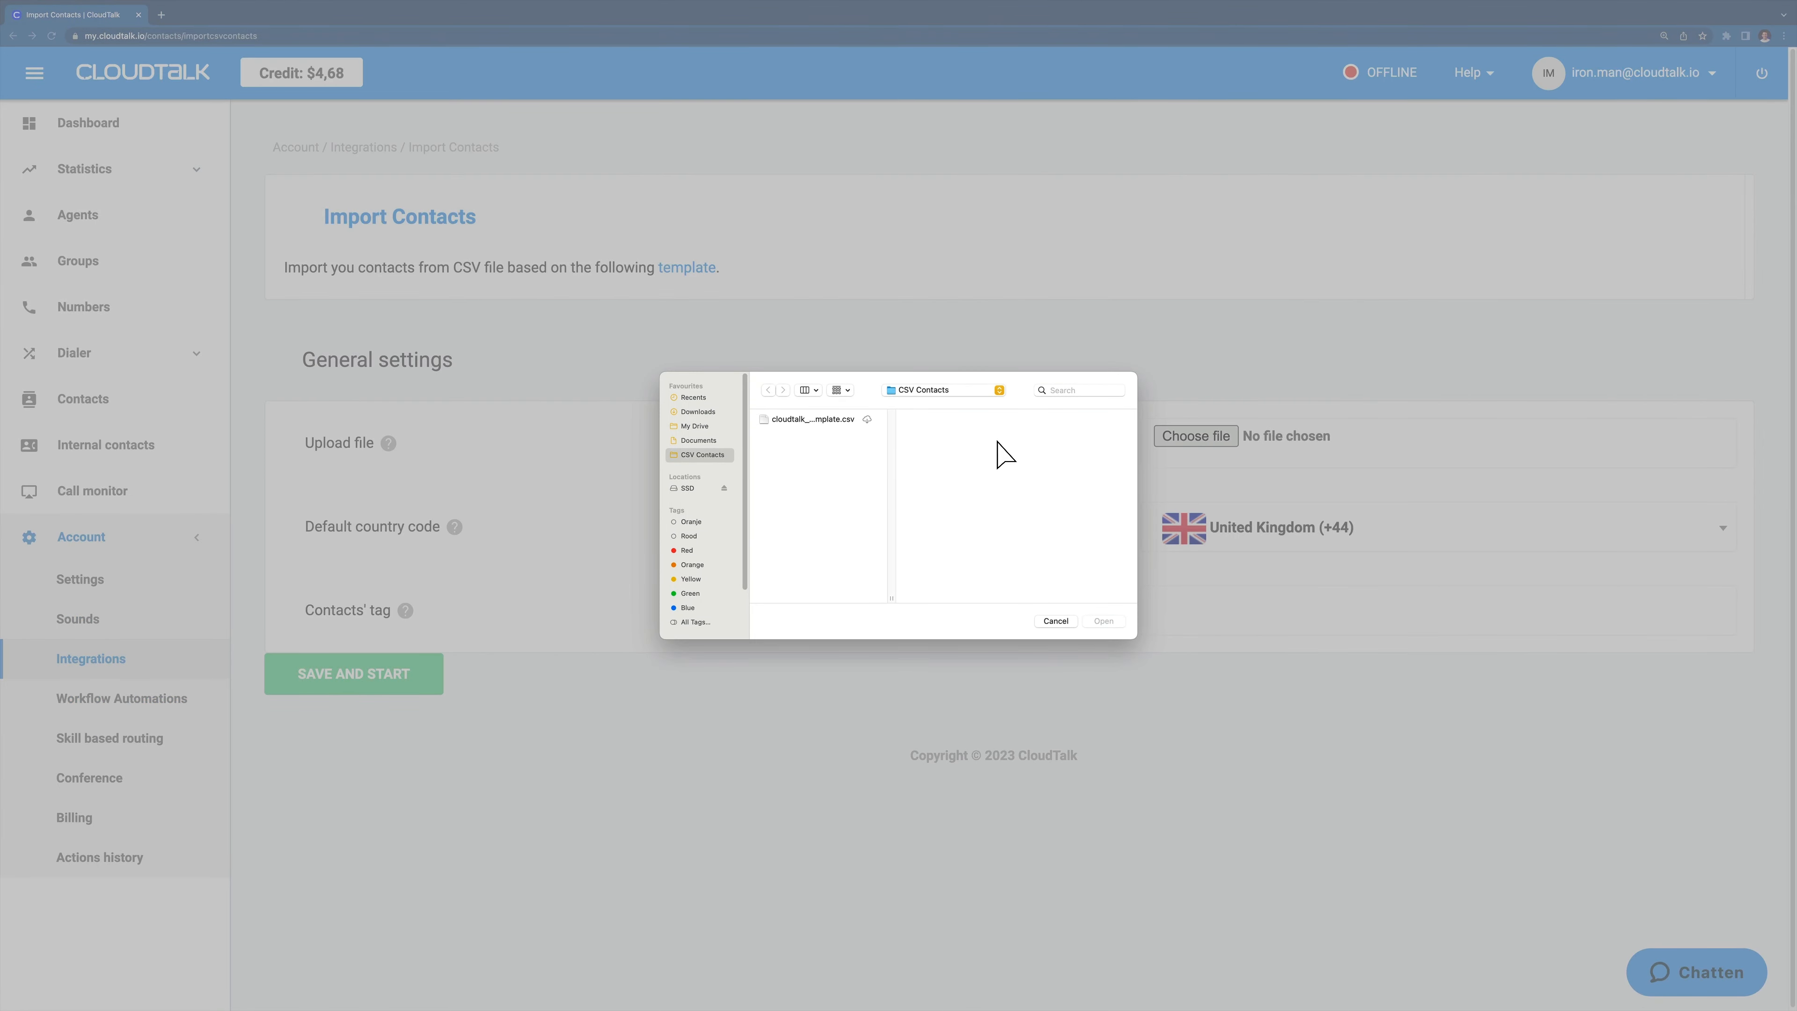
{"action": "left_click", "coordinate": [813, 419]}
{"action": "double_click", "coordinate": [813, 418]}
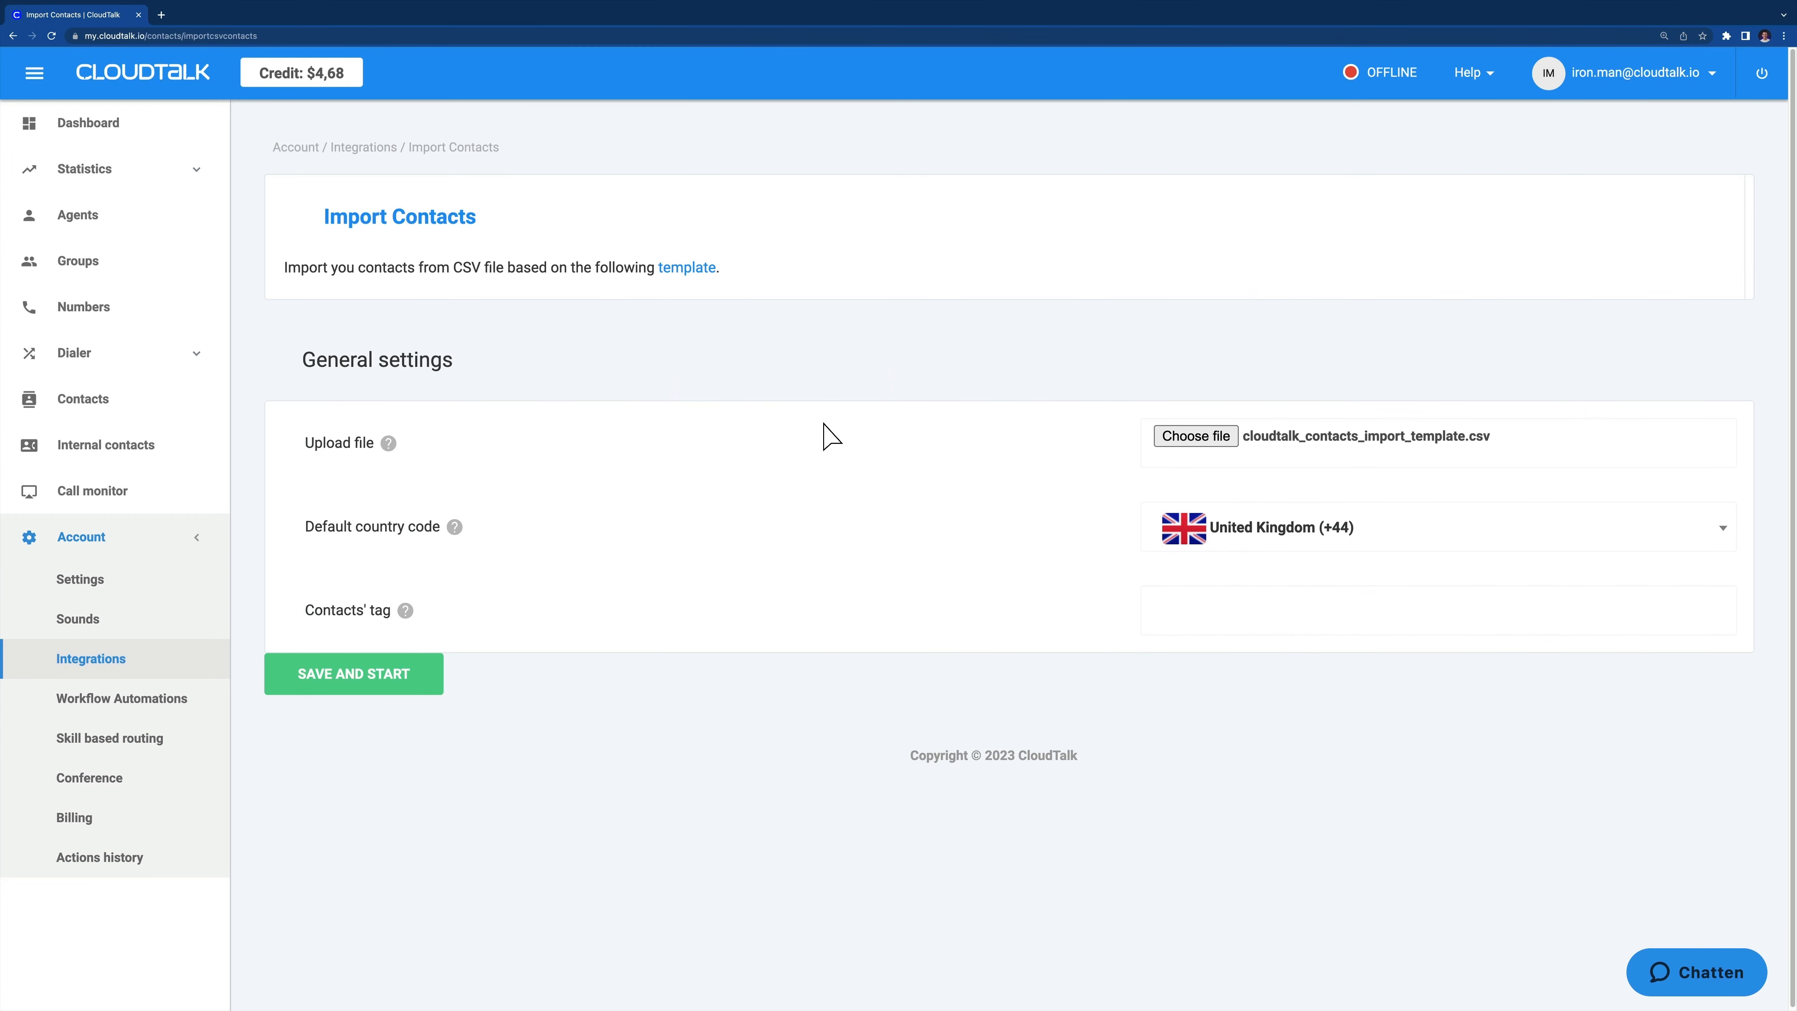
{"action": "left_click", "coordinate": [1199, 538]}
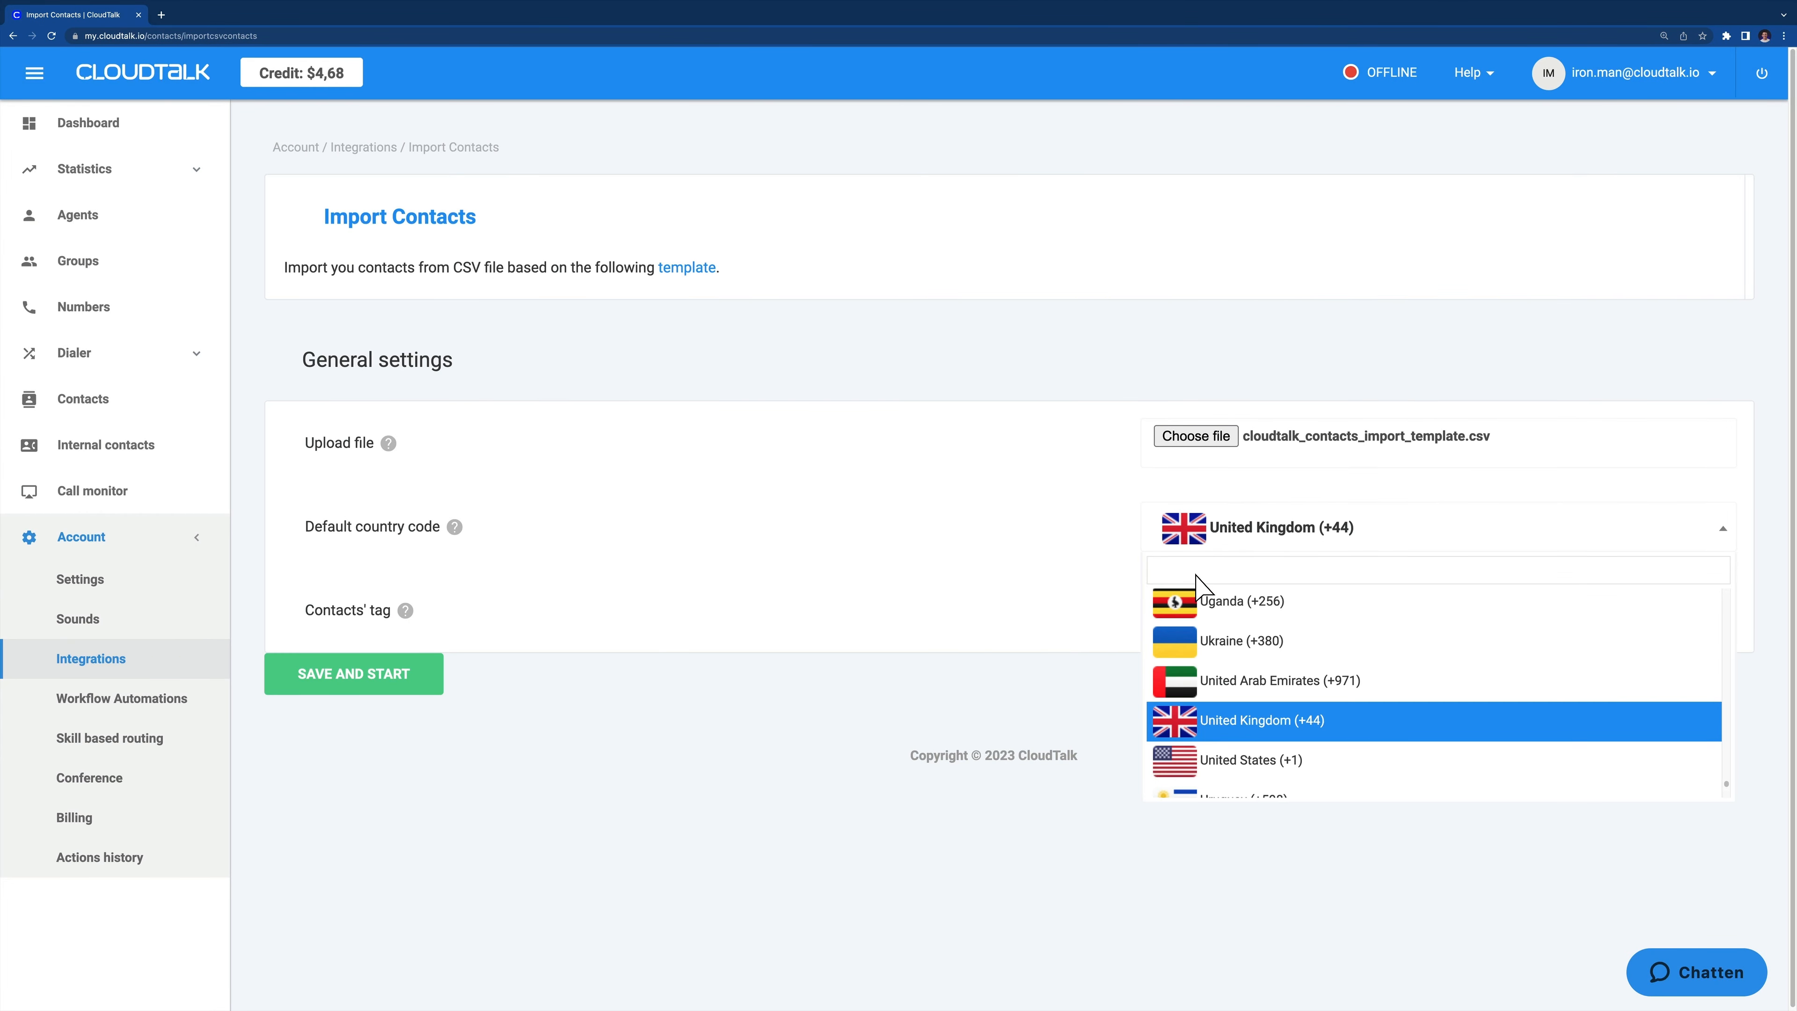
{"action": "scroll", "coordinate": [1223, 666], "scroll_direction": "down", "scroll_amount": 1}
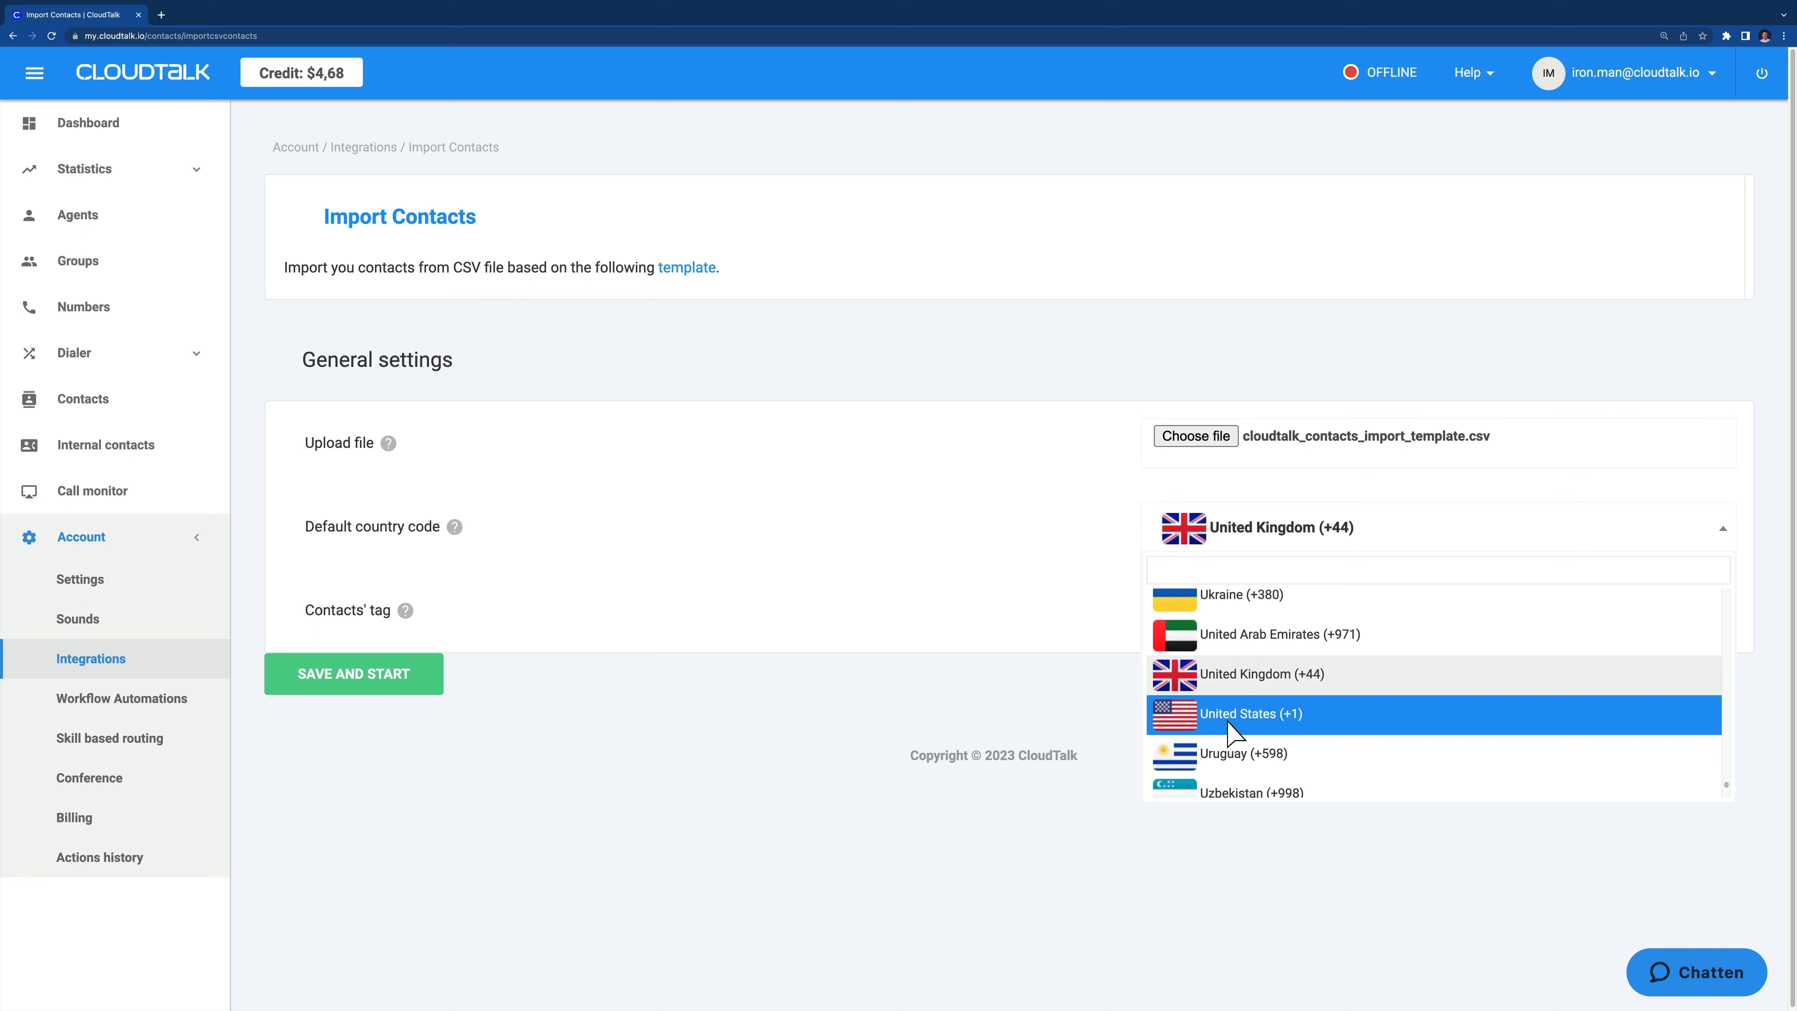
{"action": "left_click", "coordinate": [1230, 676]}
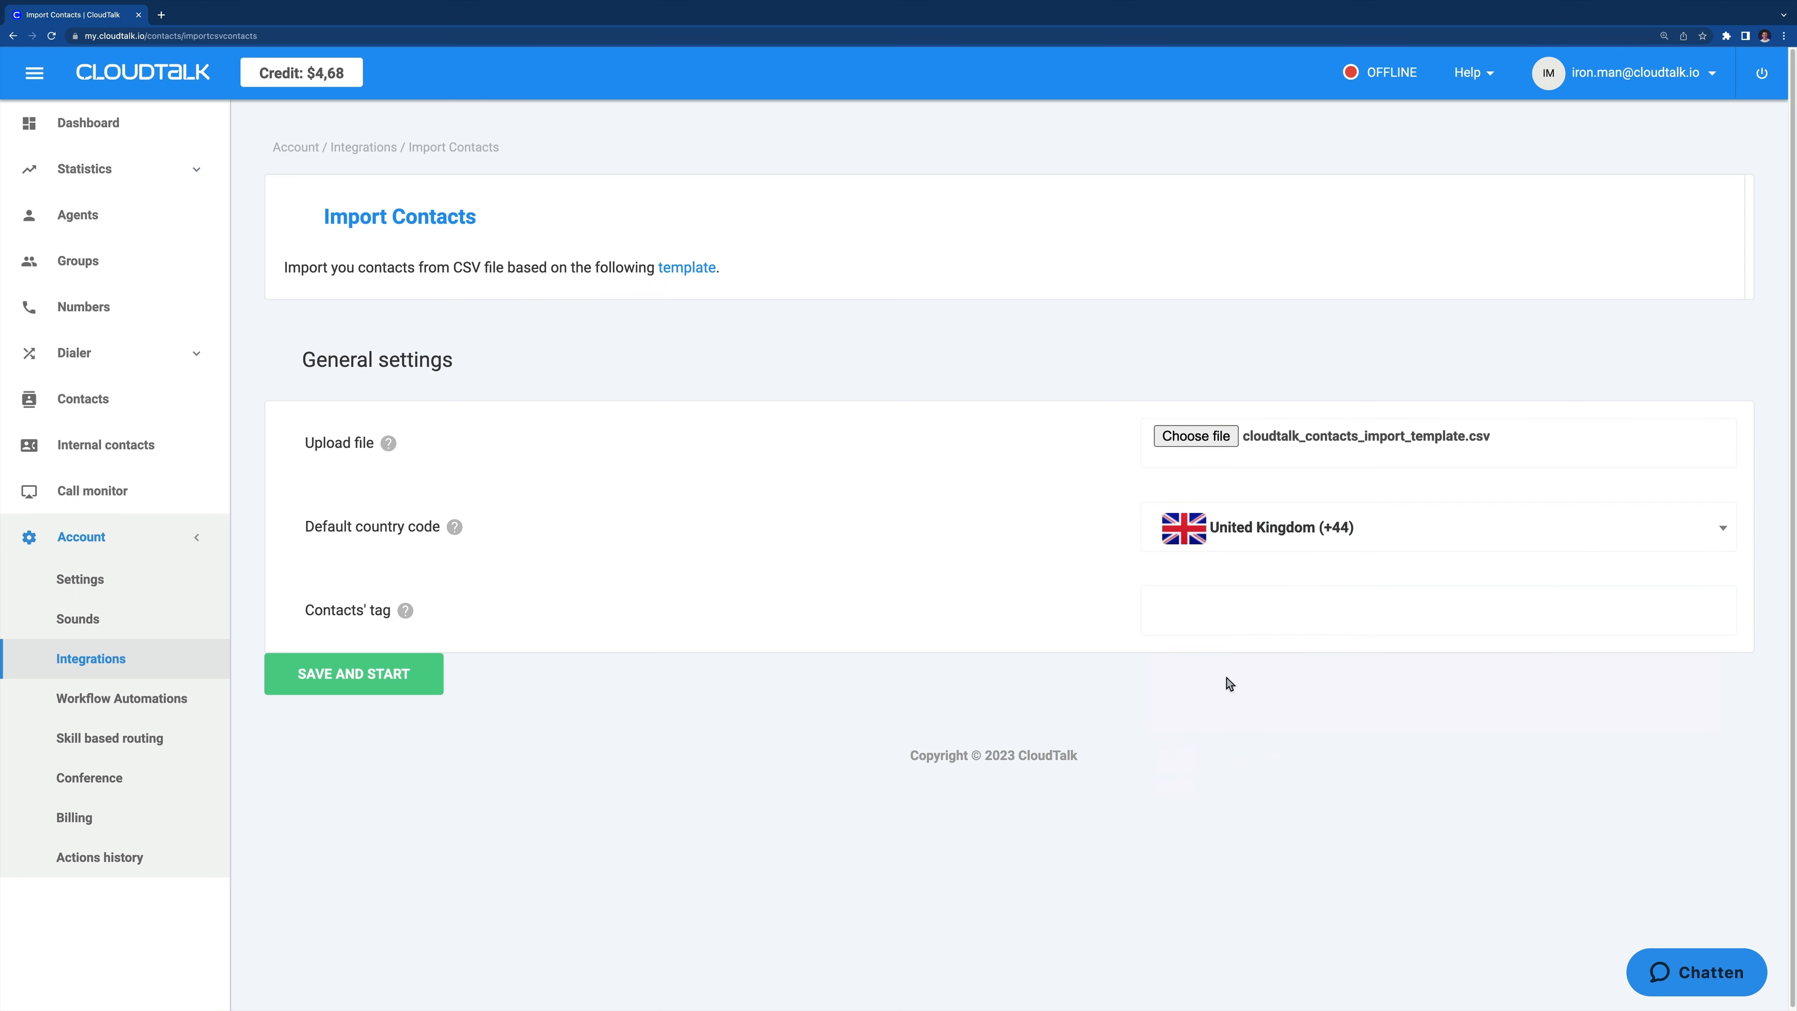
Set the contacts' tag to coldcontacts, then save and start the import.
{"action": "left_click", "coordinate": [1213, 621]}
{"action": "type", "text": "co"}
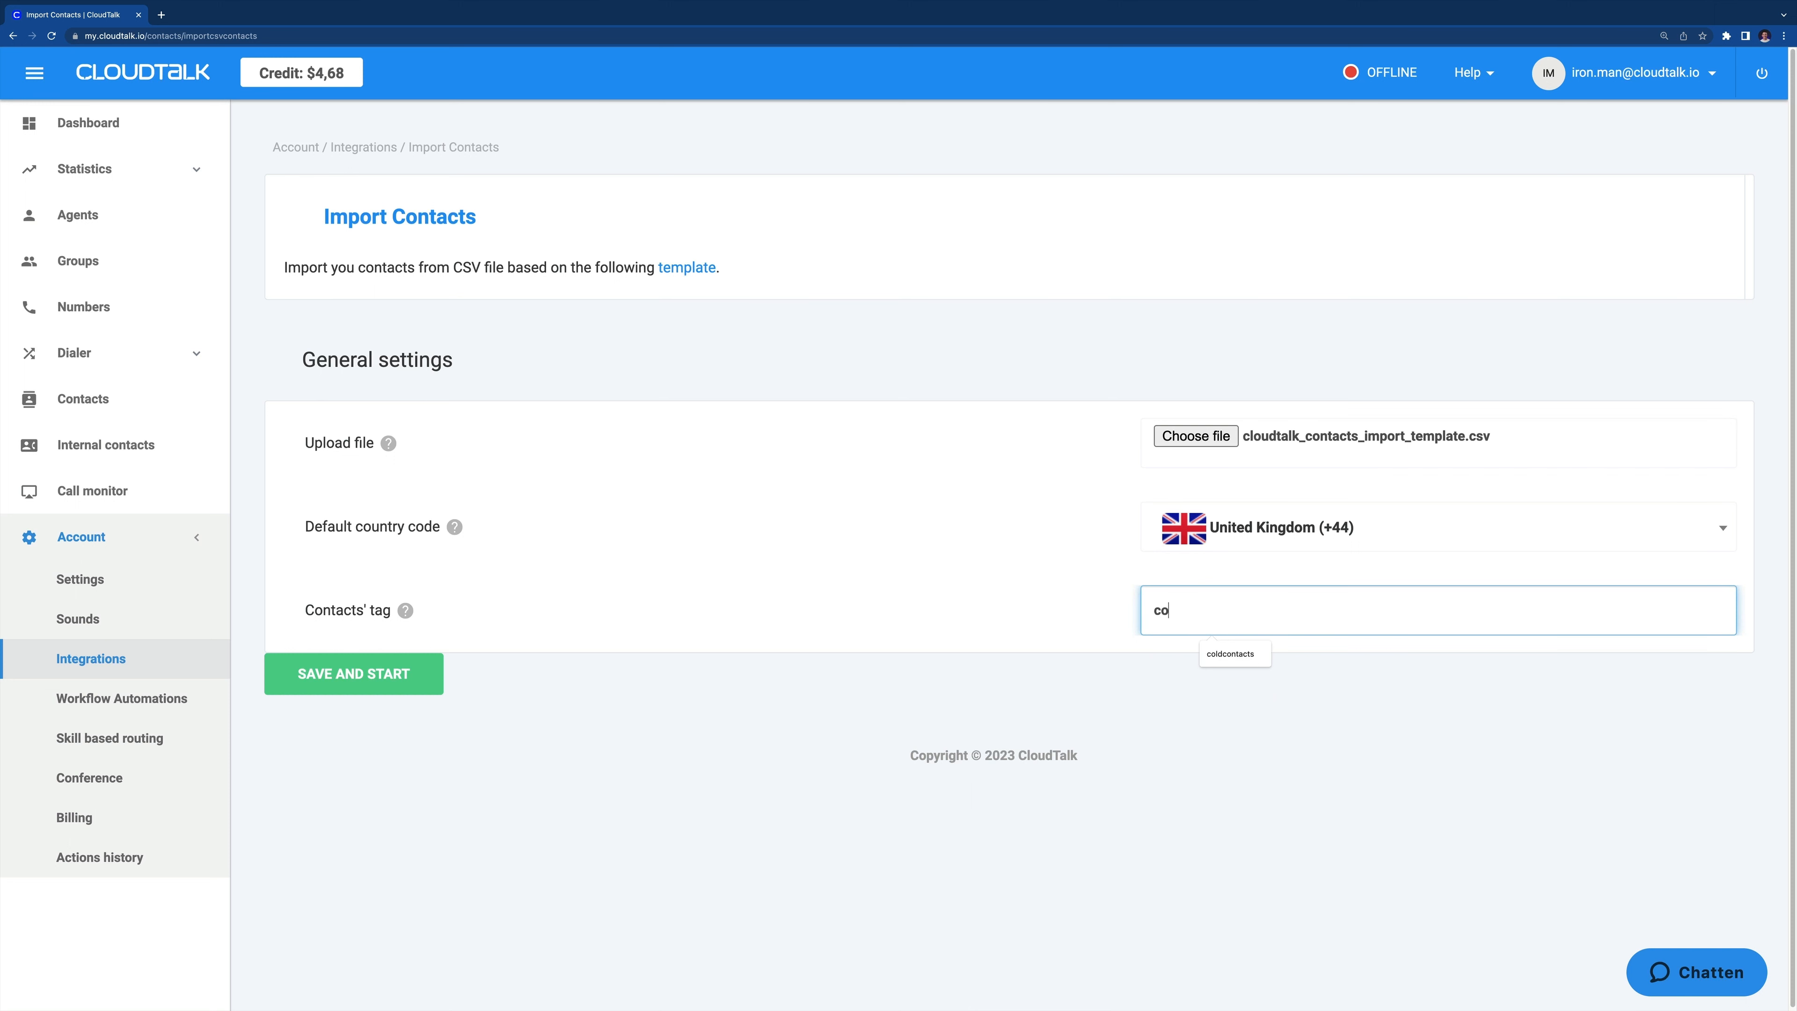
{"action": "type", "text": "ldcontacts"}
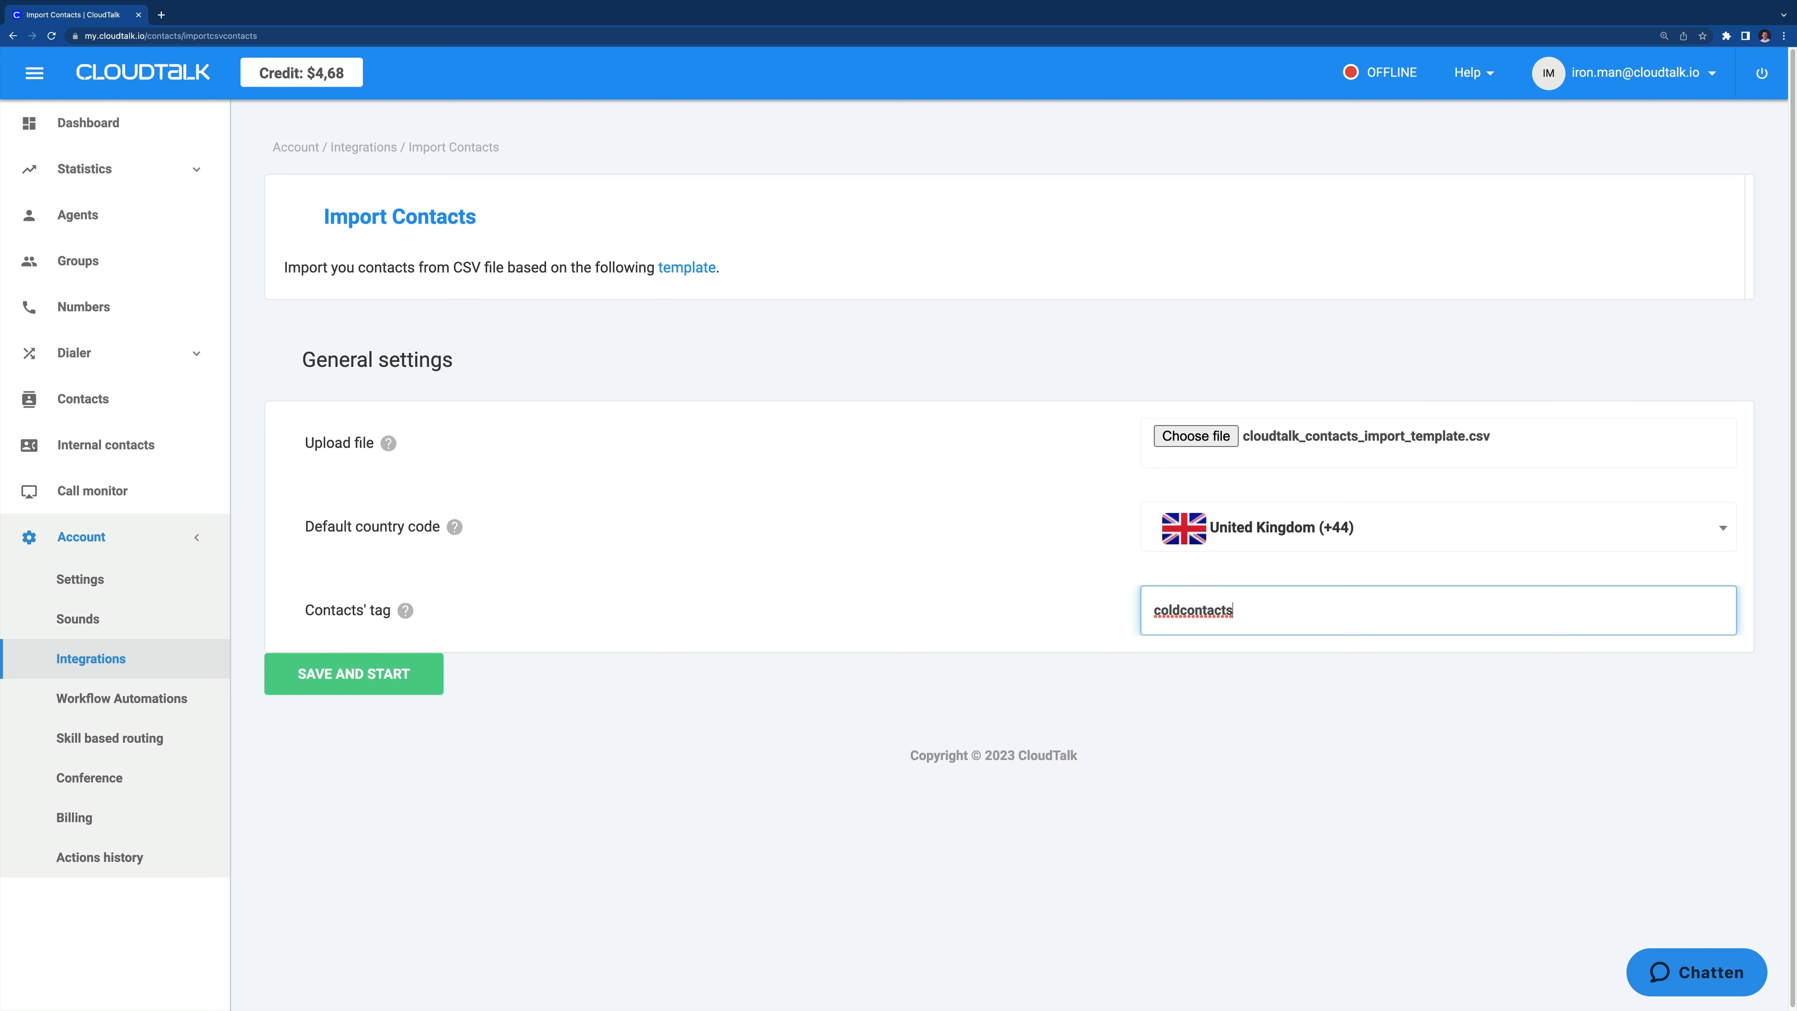
{"action": "left_click", "coordinate": [1134, 615]}
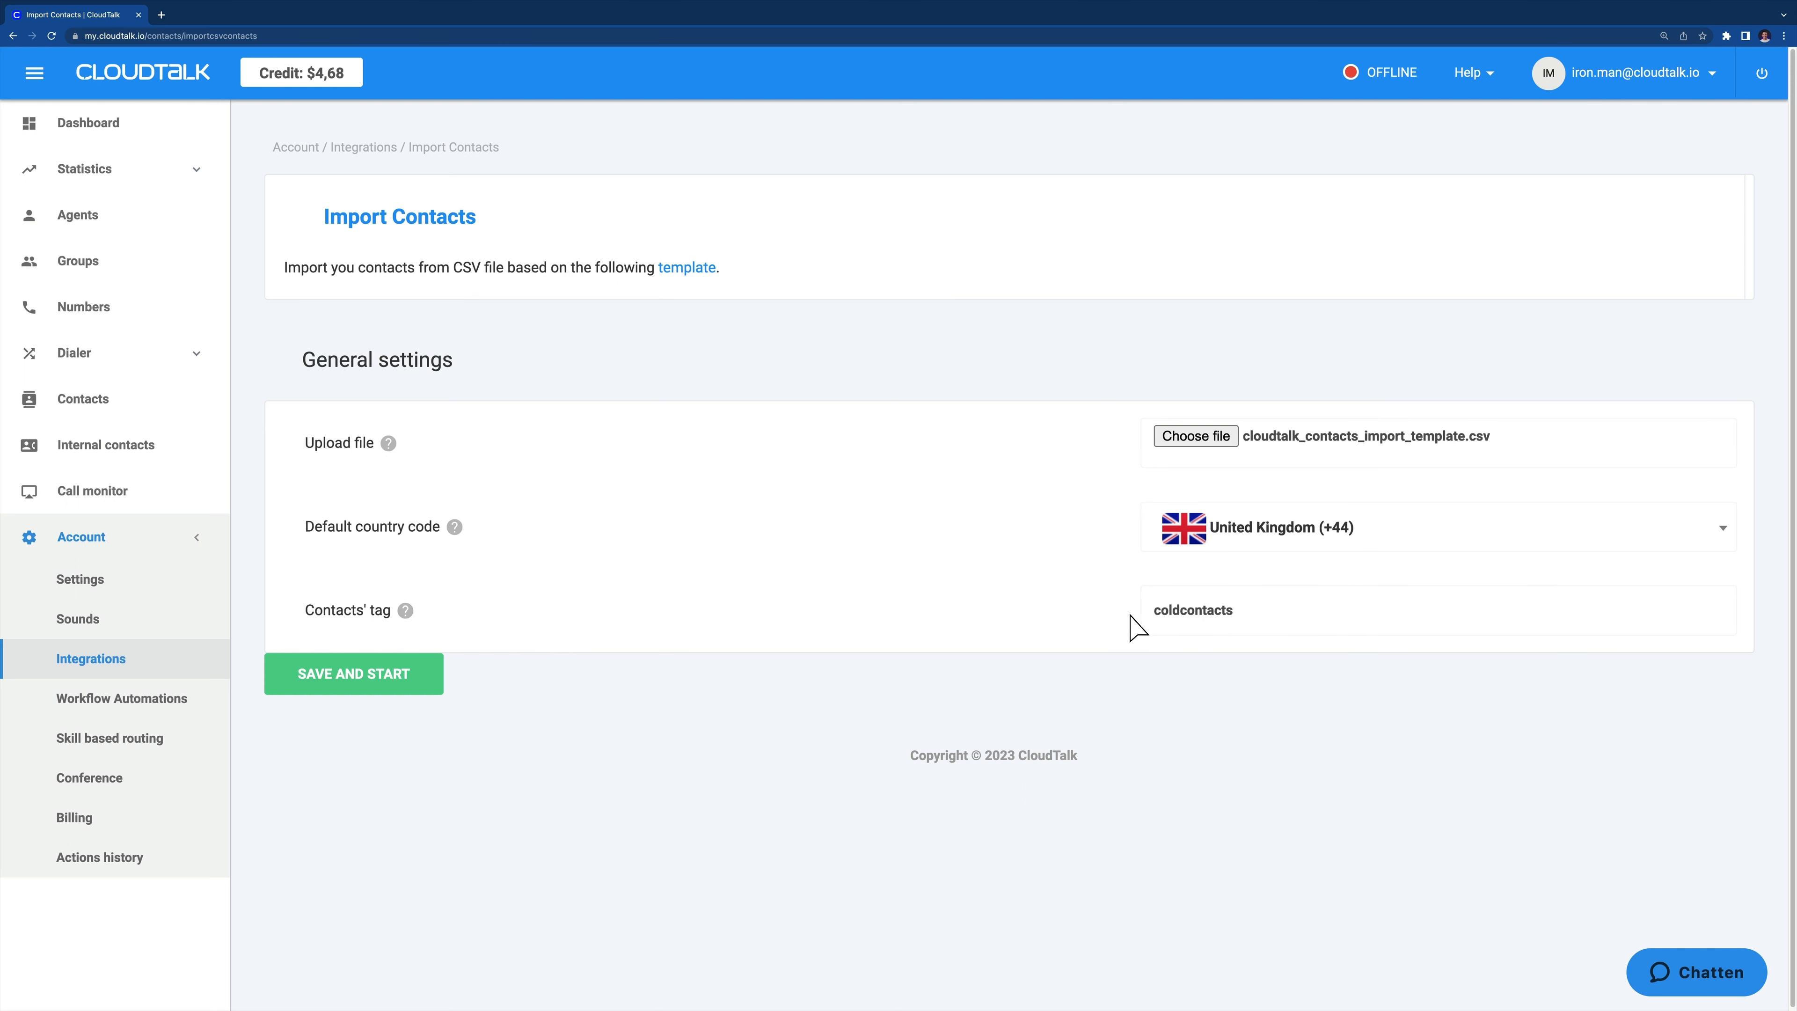
{"action": "left_click", "coordinate": [388, 656]}
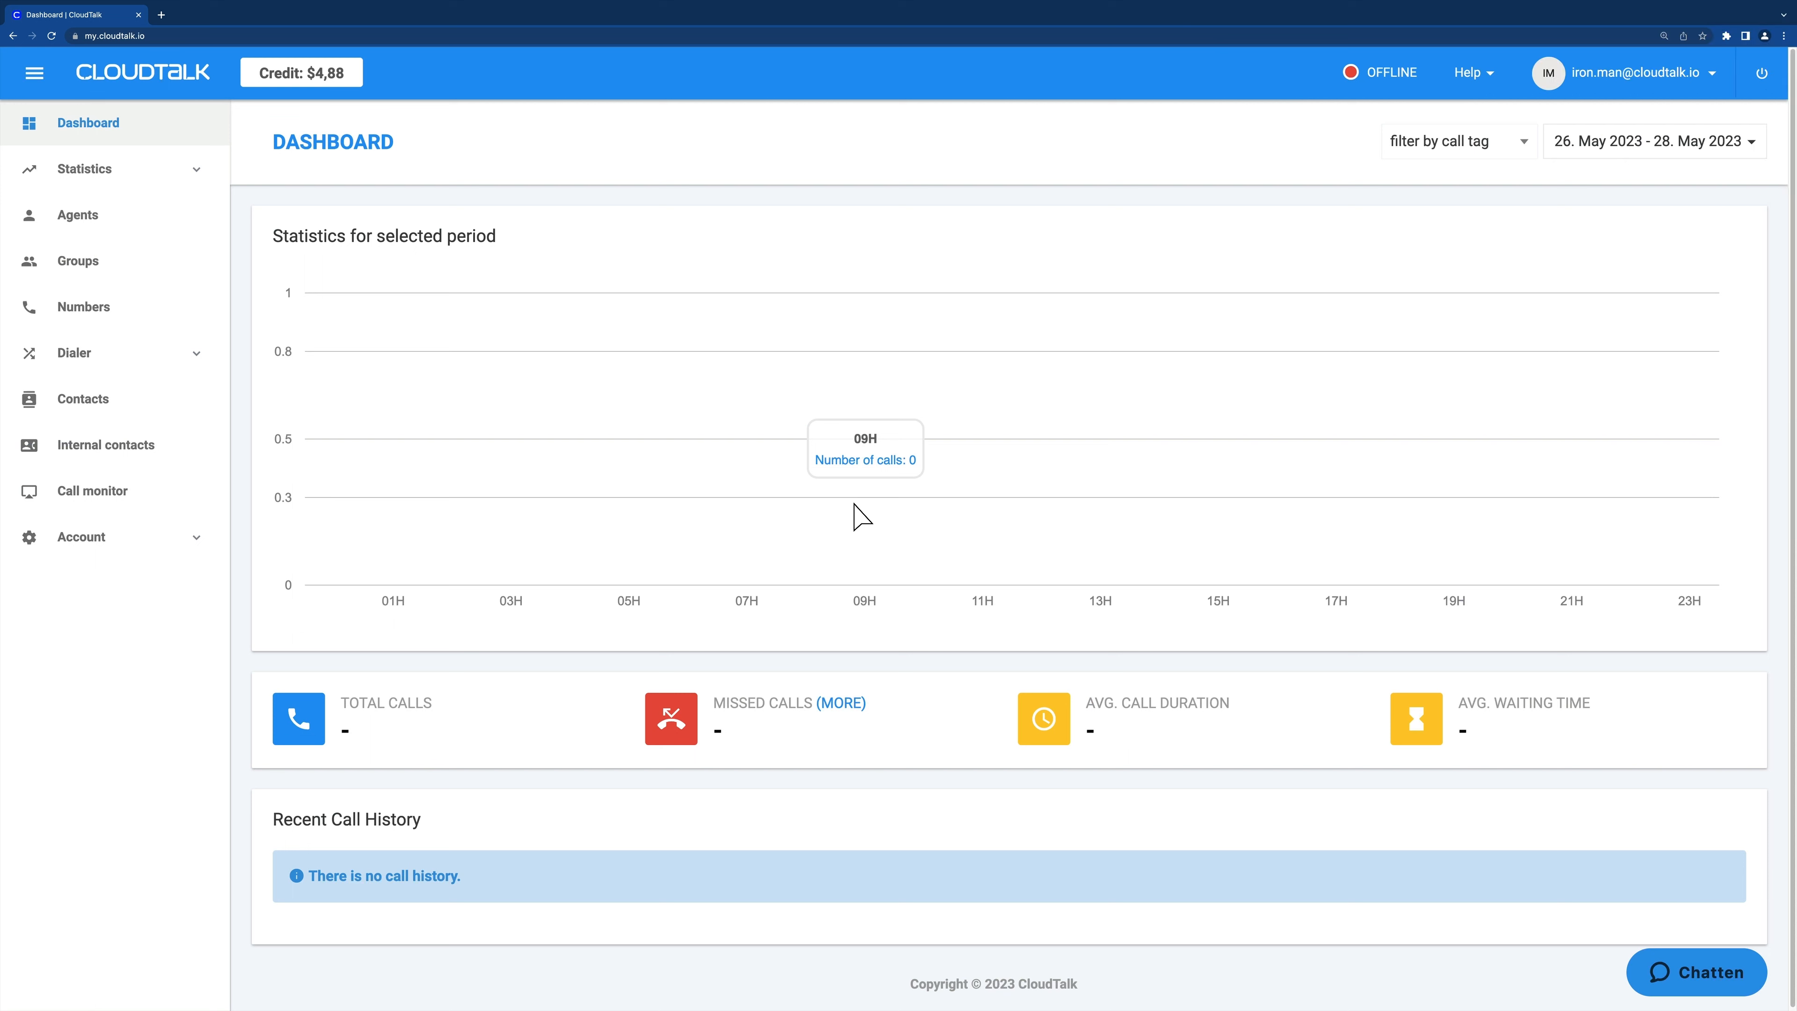
Add a dialer call script named Lead with the content "Insert your call script here".
{"action": "left_click", "coordinate": [152, 352]}
{"action": "left_click", "coordinate": [162, 482]}
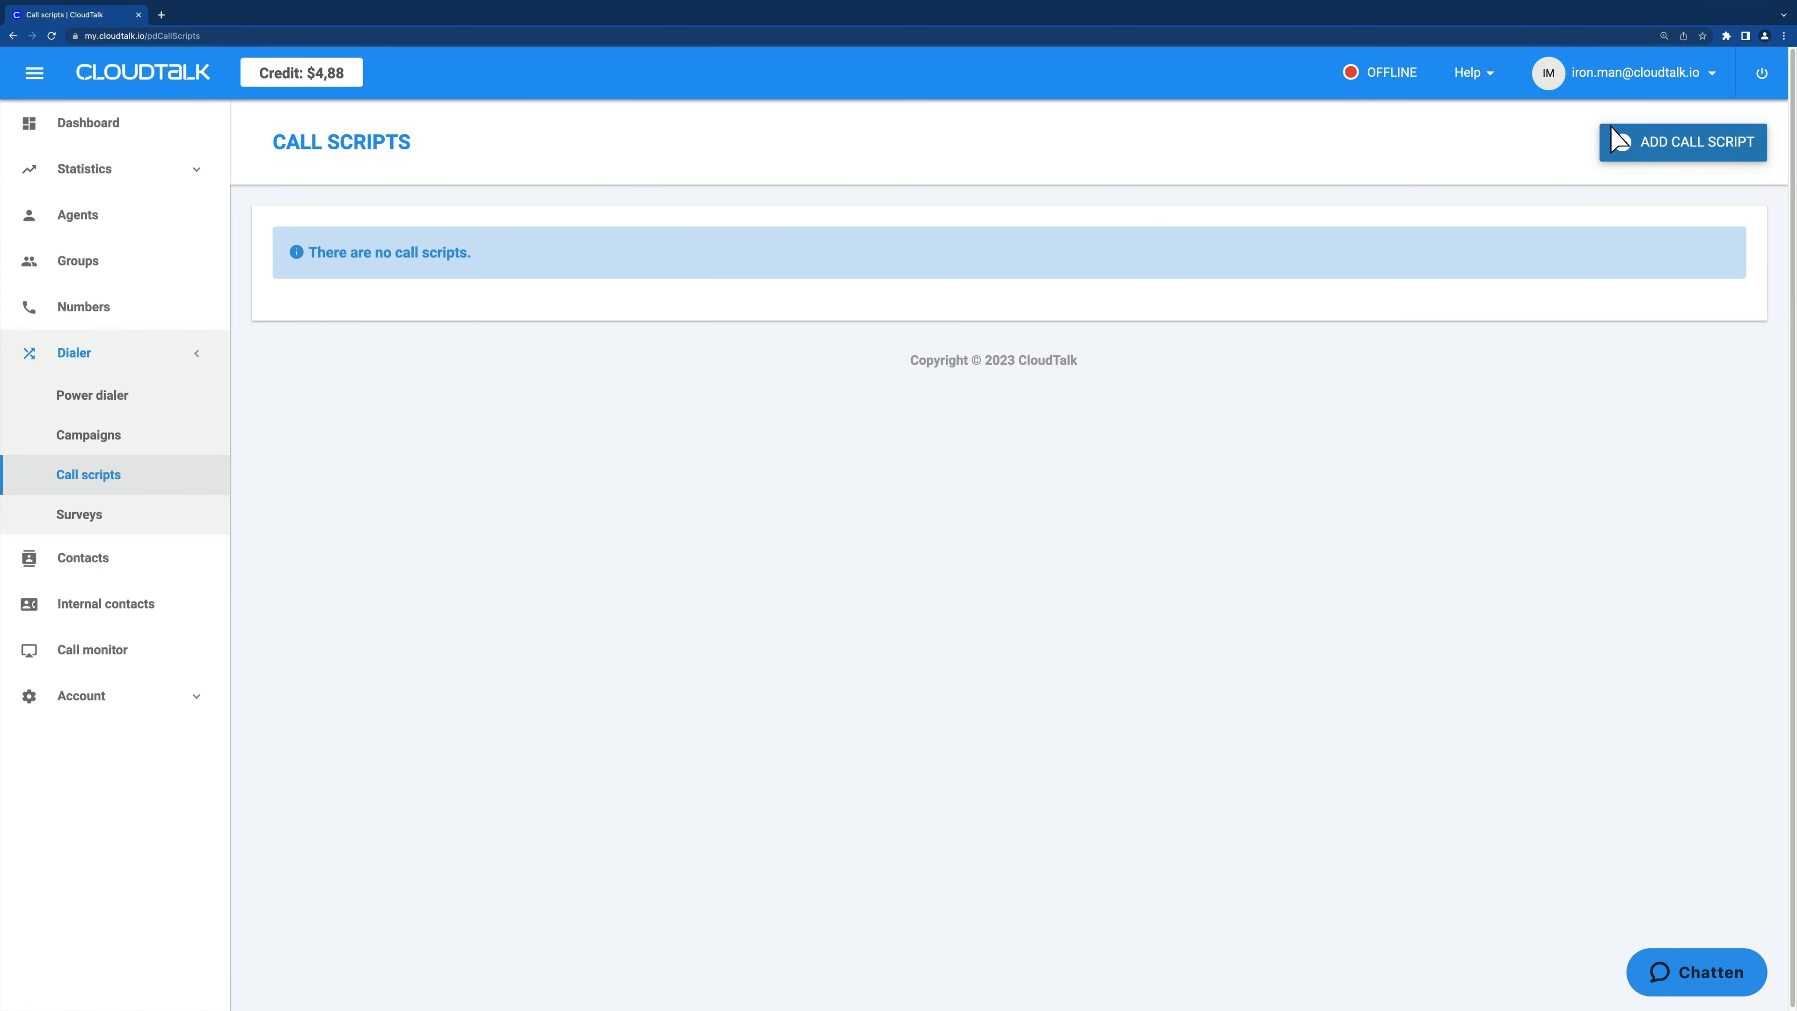
{"action": "left_click", "coordinate": [1618, 140]}
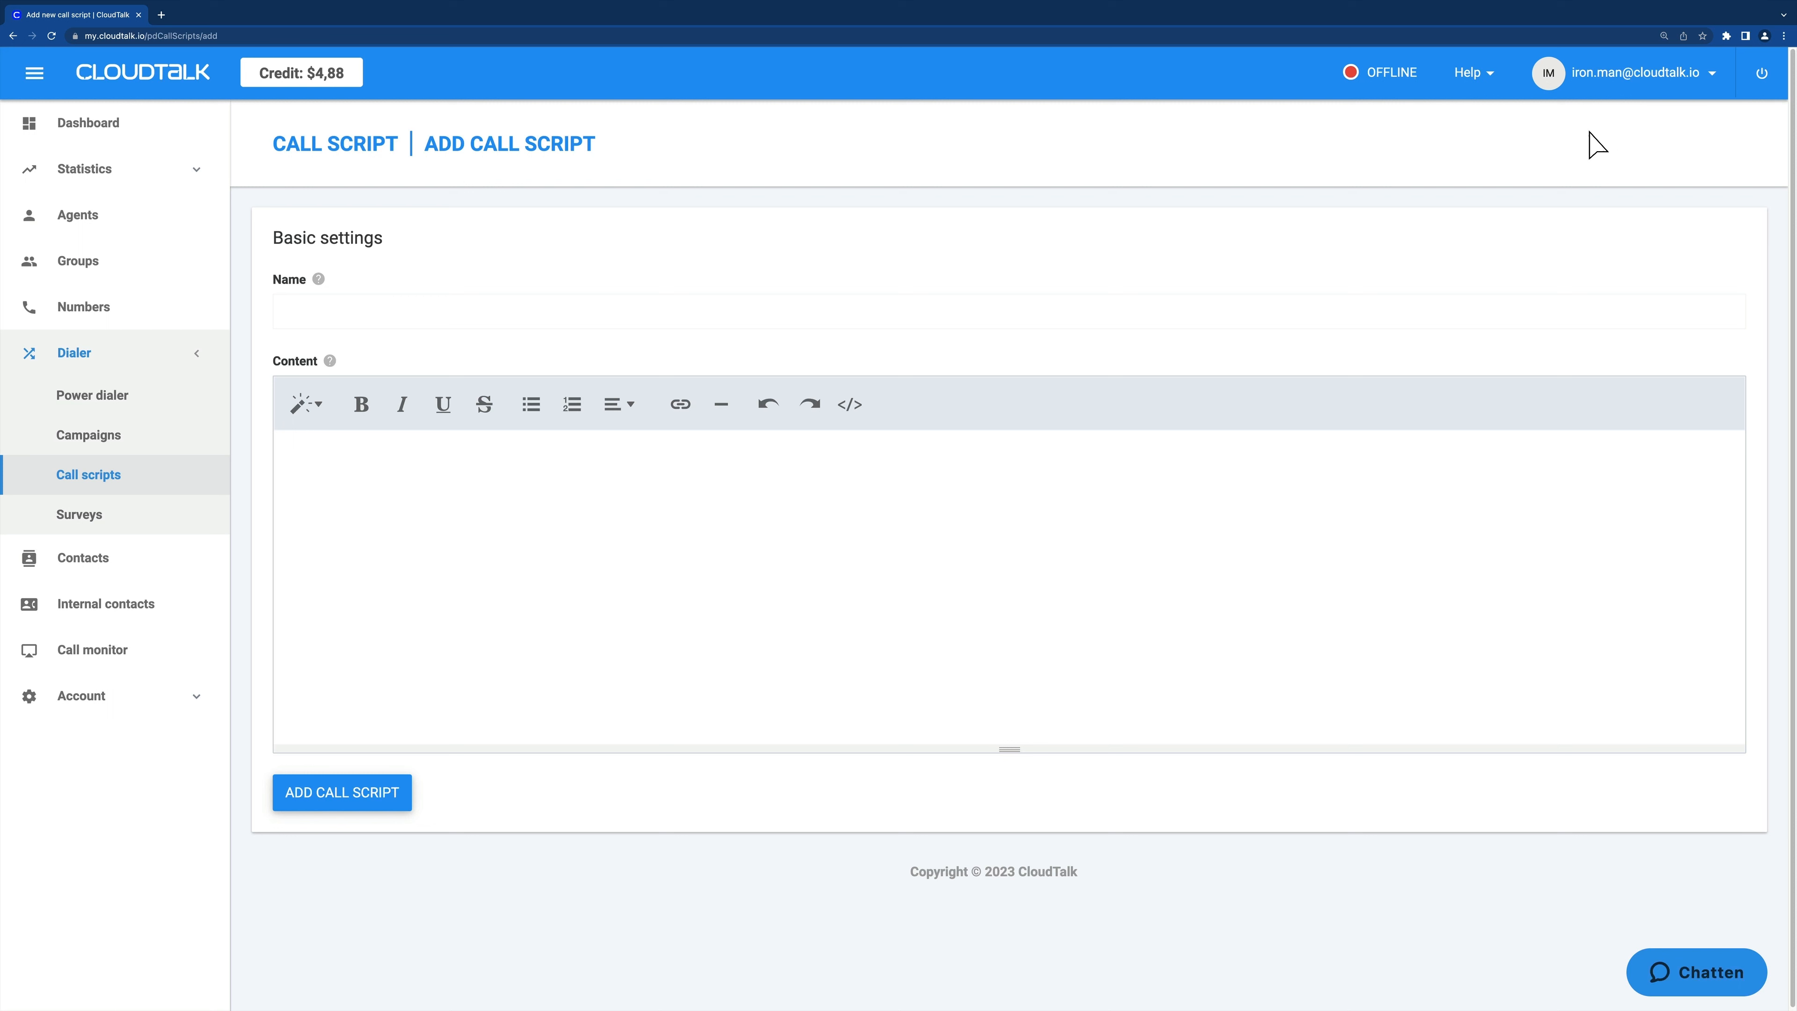
{"action": "left_click", "coordinate": [322, 322]}
{"action": "type", "text": "Lead"}
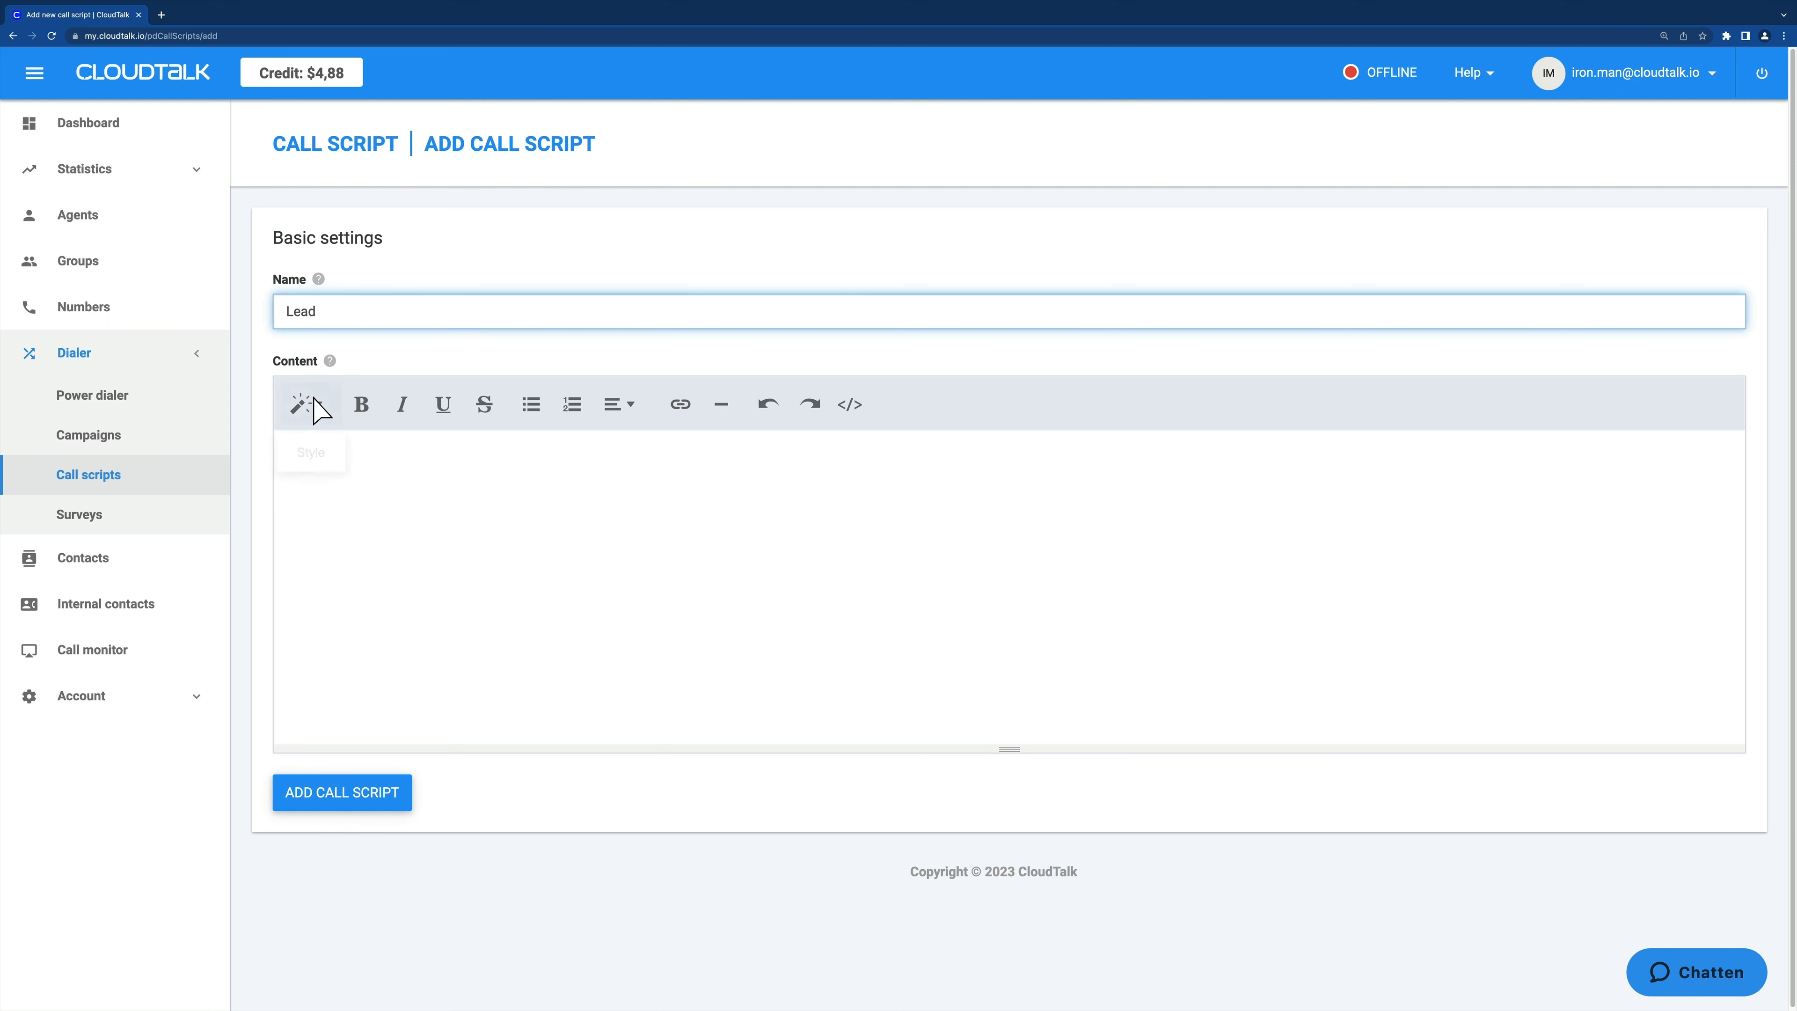
{"action": "left_click", "coordinate": [324, 496]}
{"action": "type", "text": "Insert your call script here"}
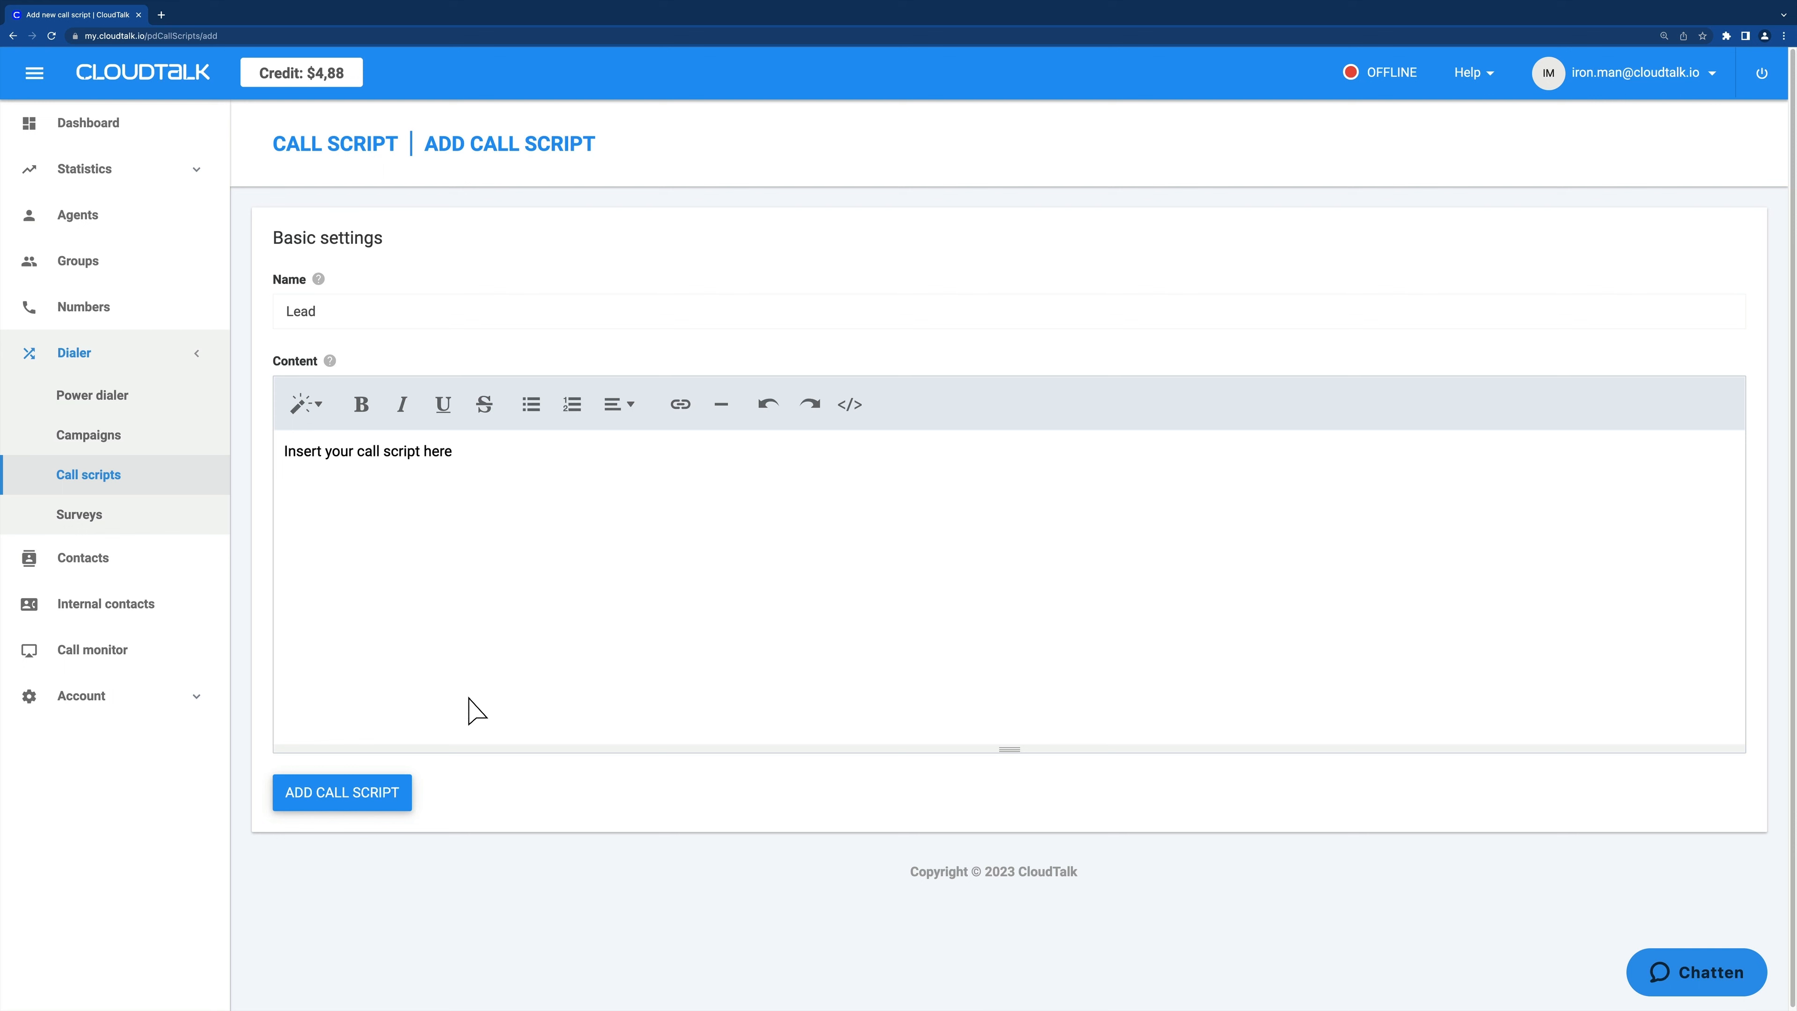
{"action": "left_click", "coordinate": [347, 797]}
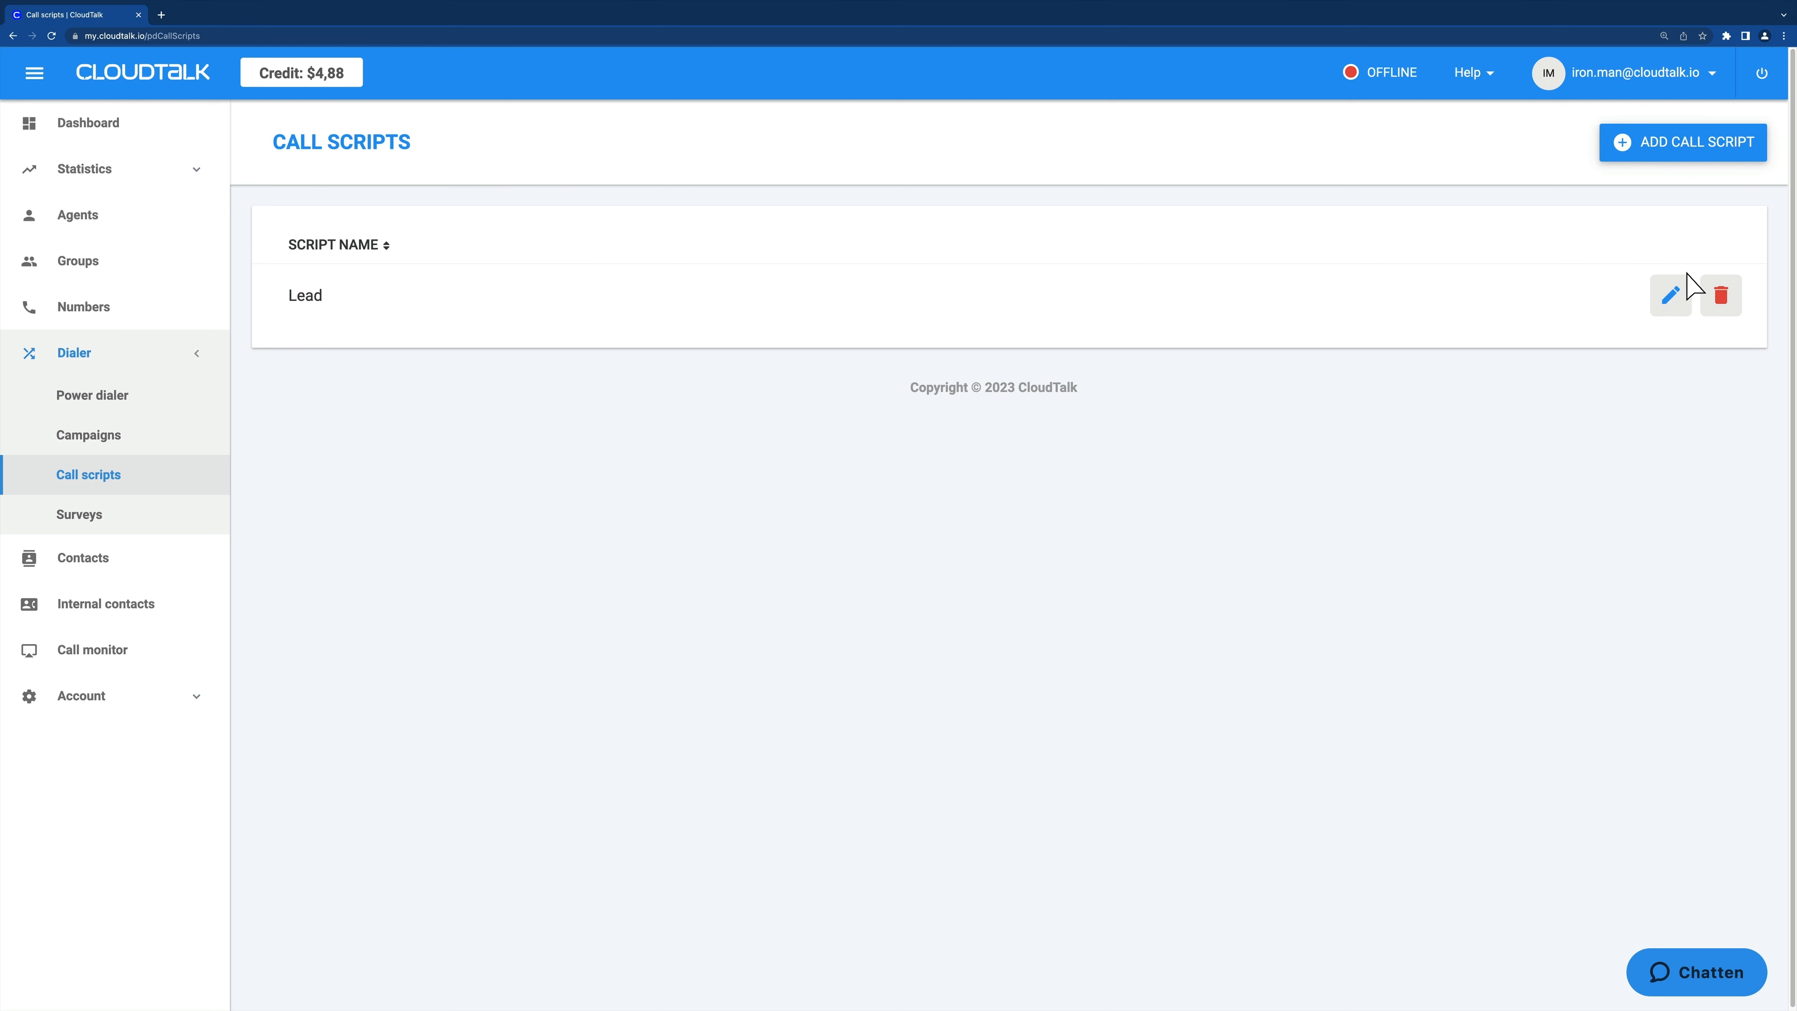
View the edit page of the Lead call script and return to the call scripts list.
{"action": "left_click", "coordinate": [1670, 294]}
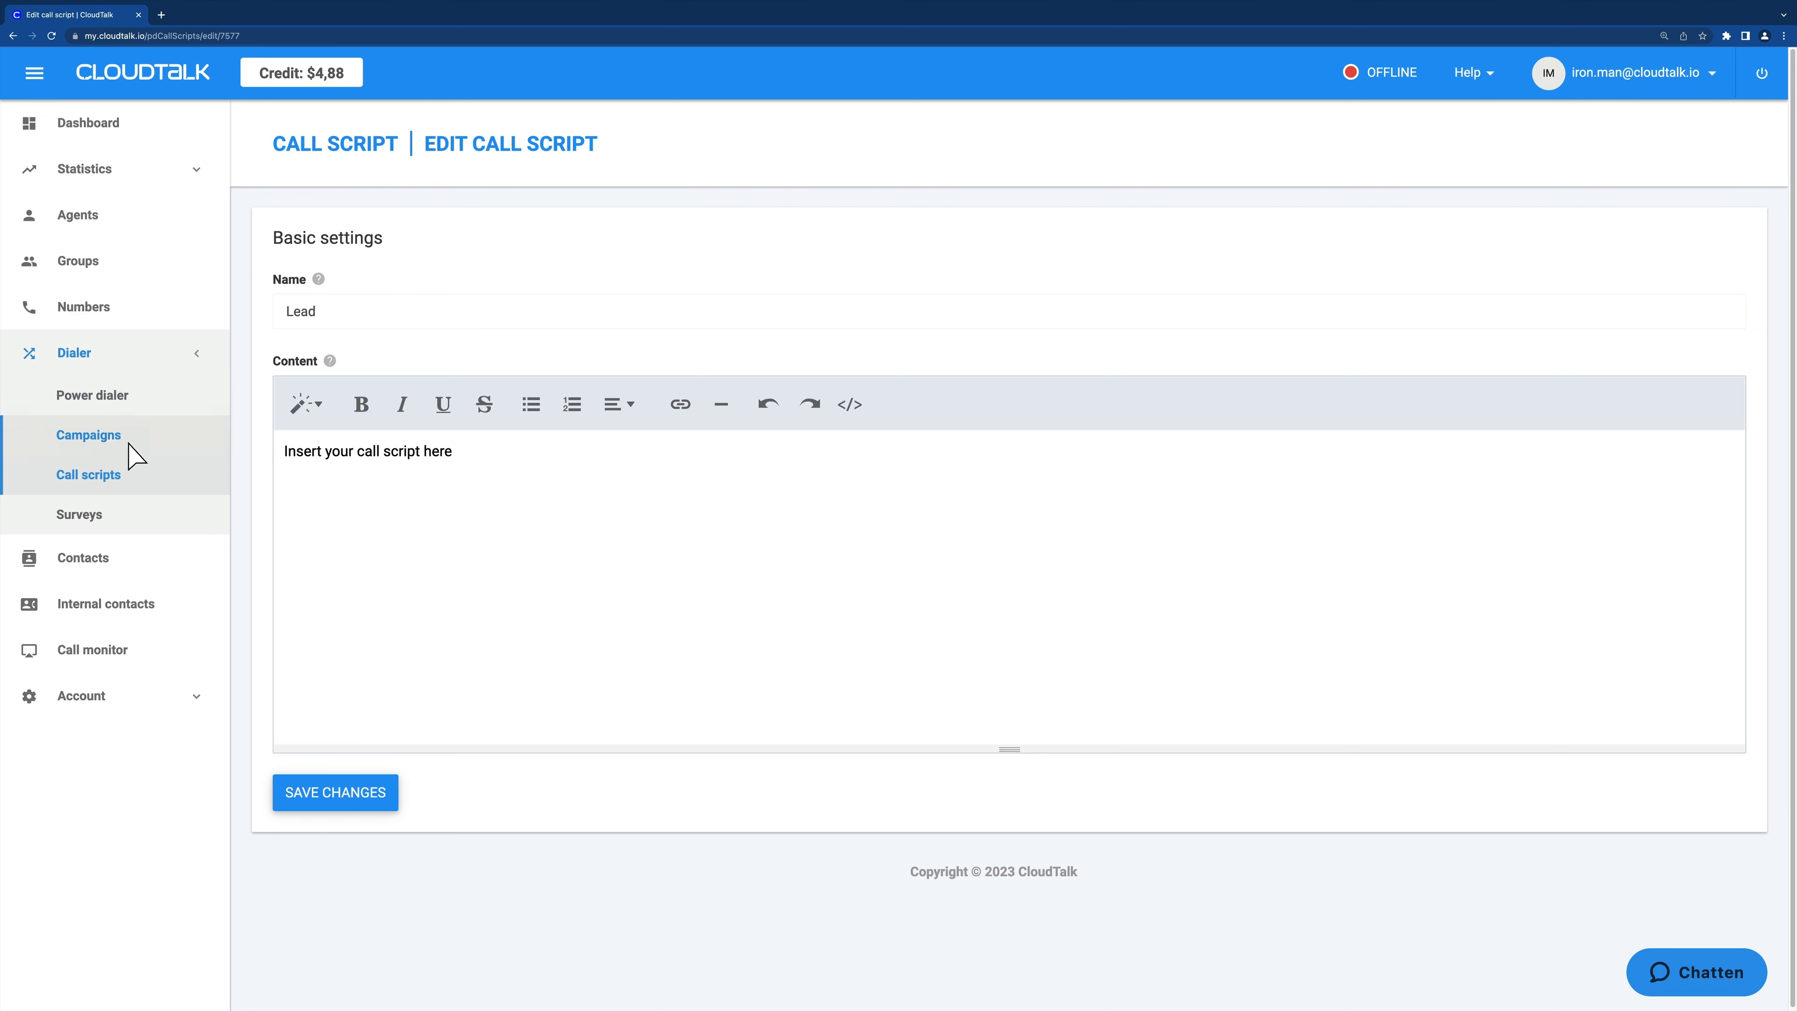
{"action": "left_click", "coordinate": [126, 477]}
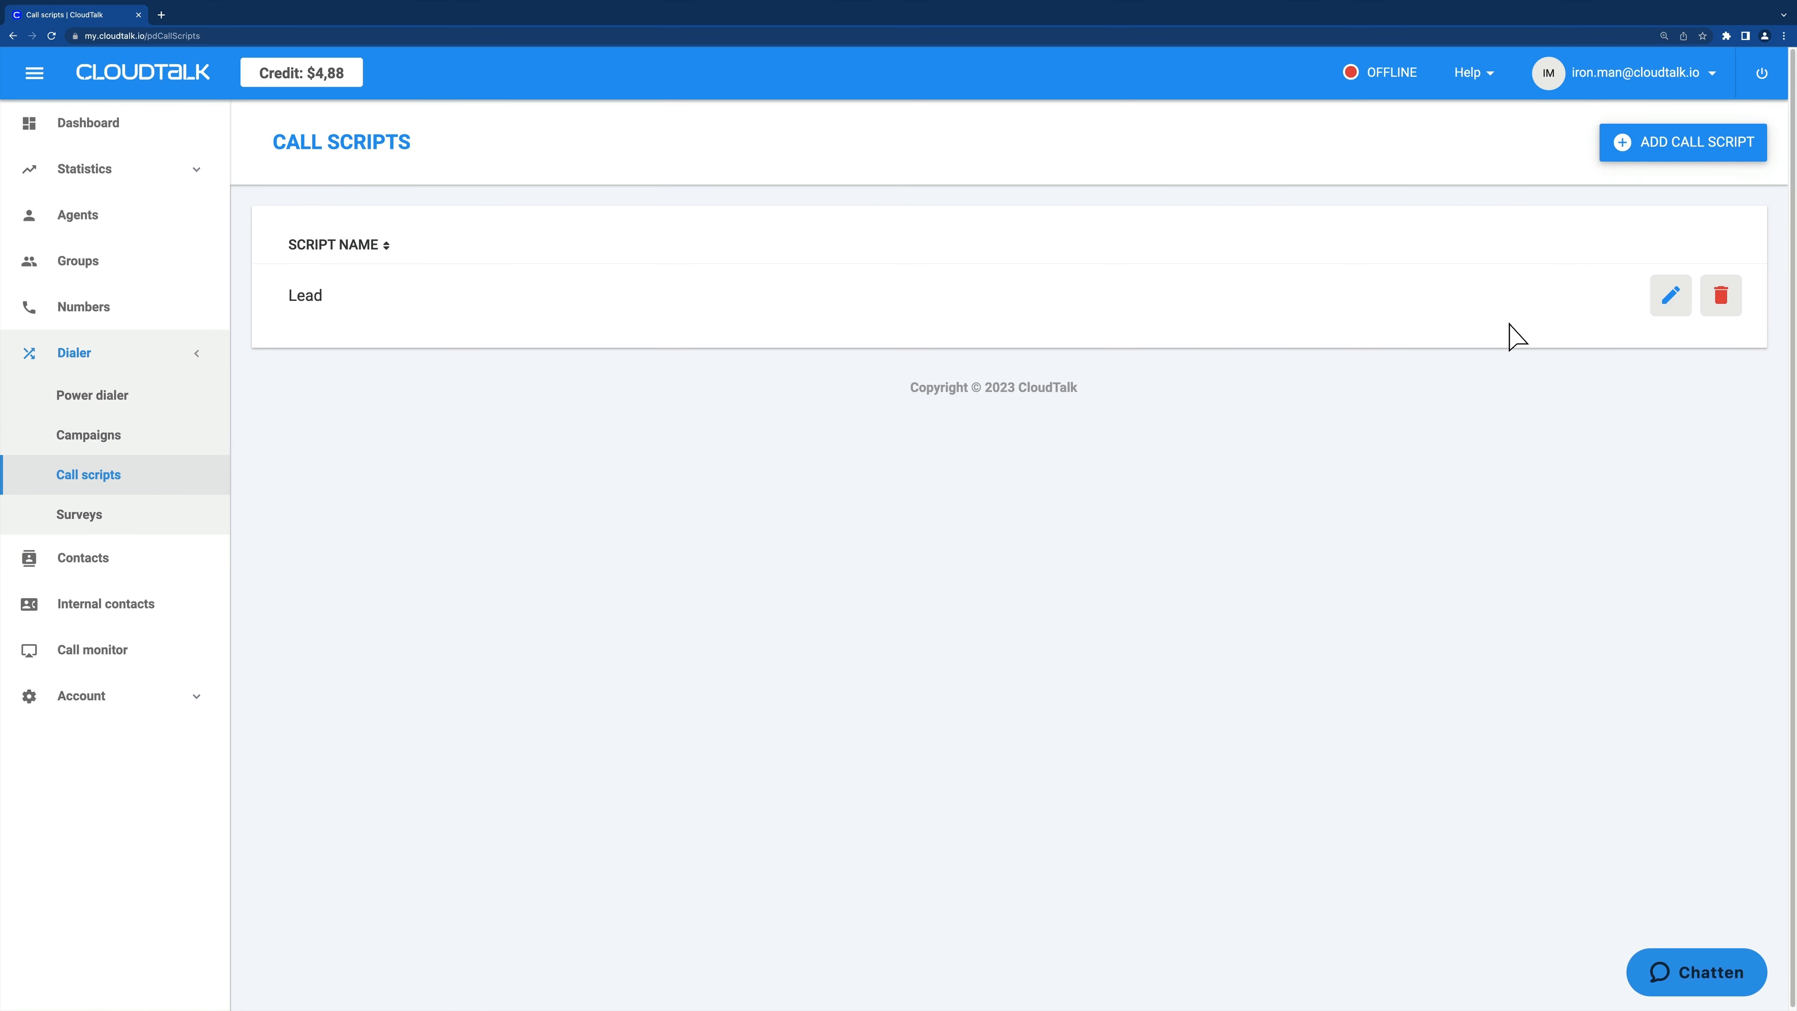
{"action": "left_click", "coordinate": [1708, 306]}
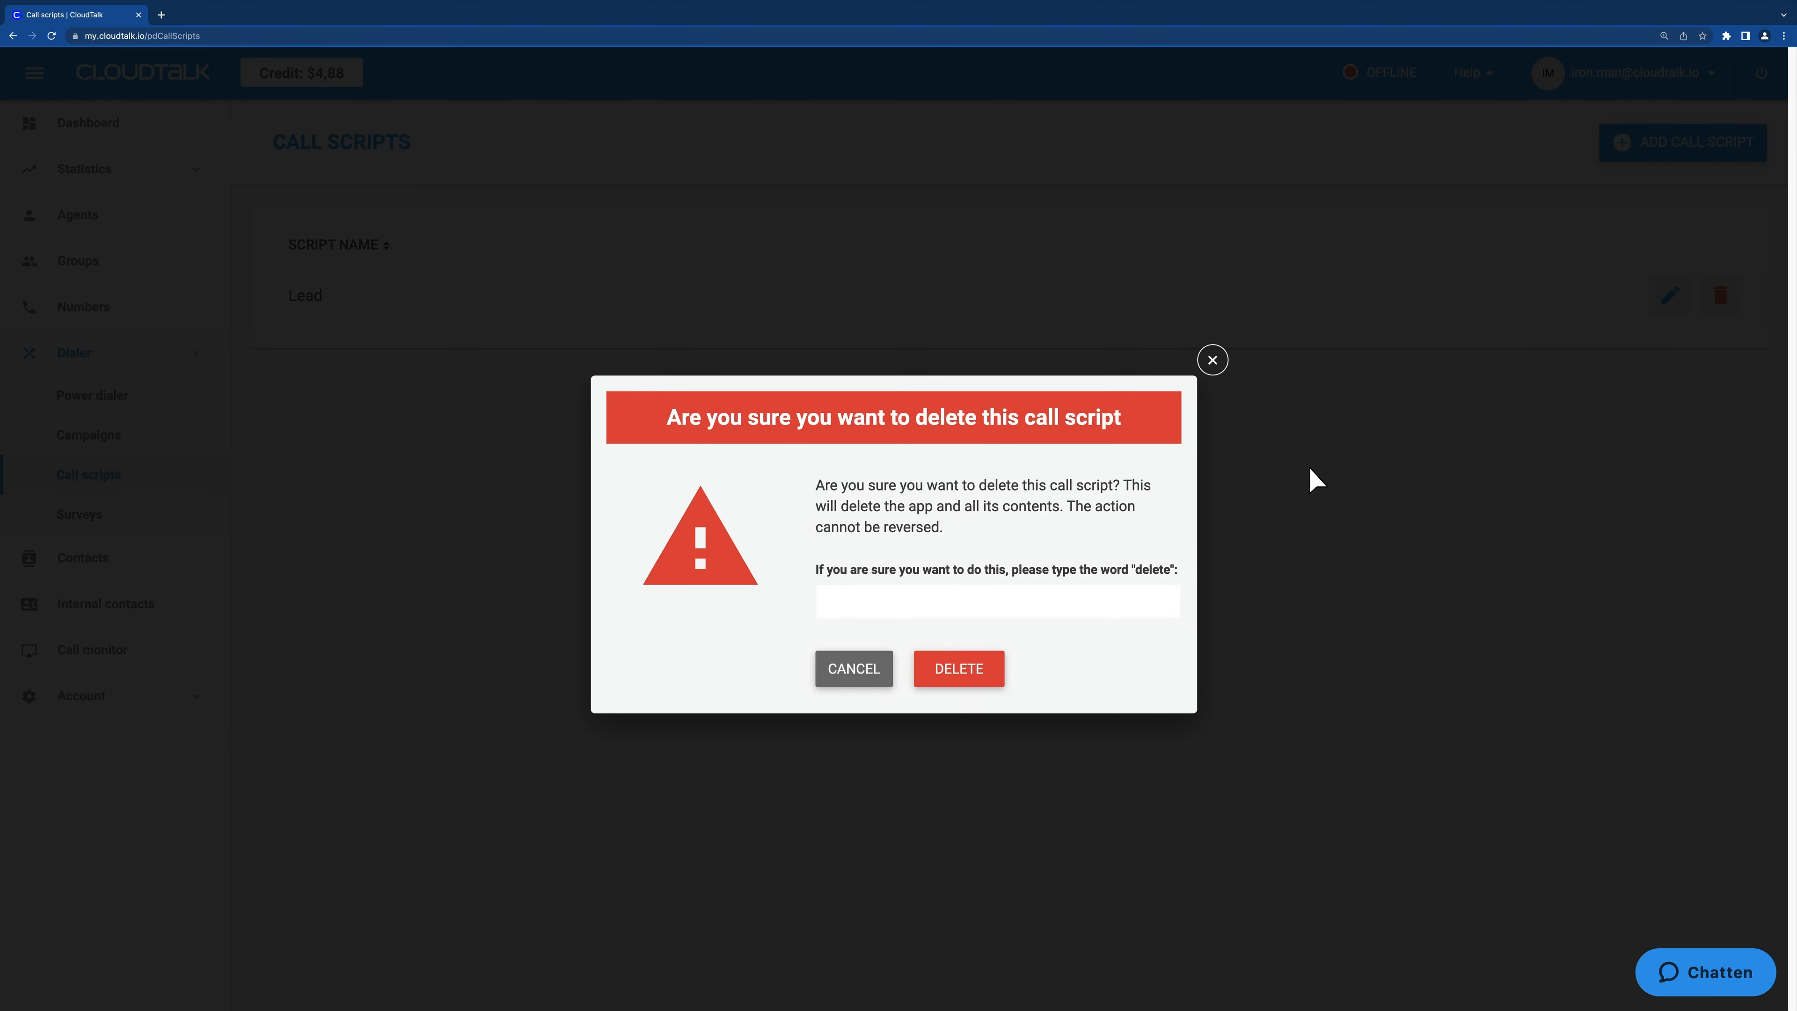
{"action": "left_click", "coordinate": [1065, 608]}
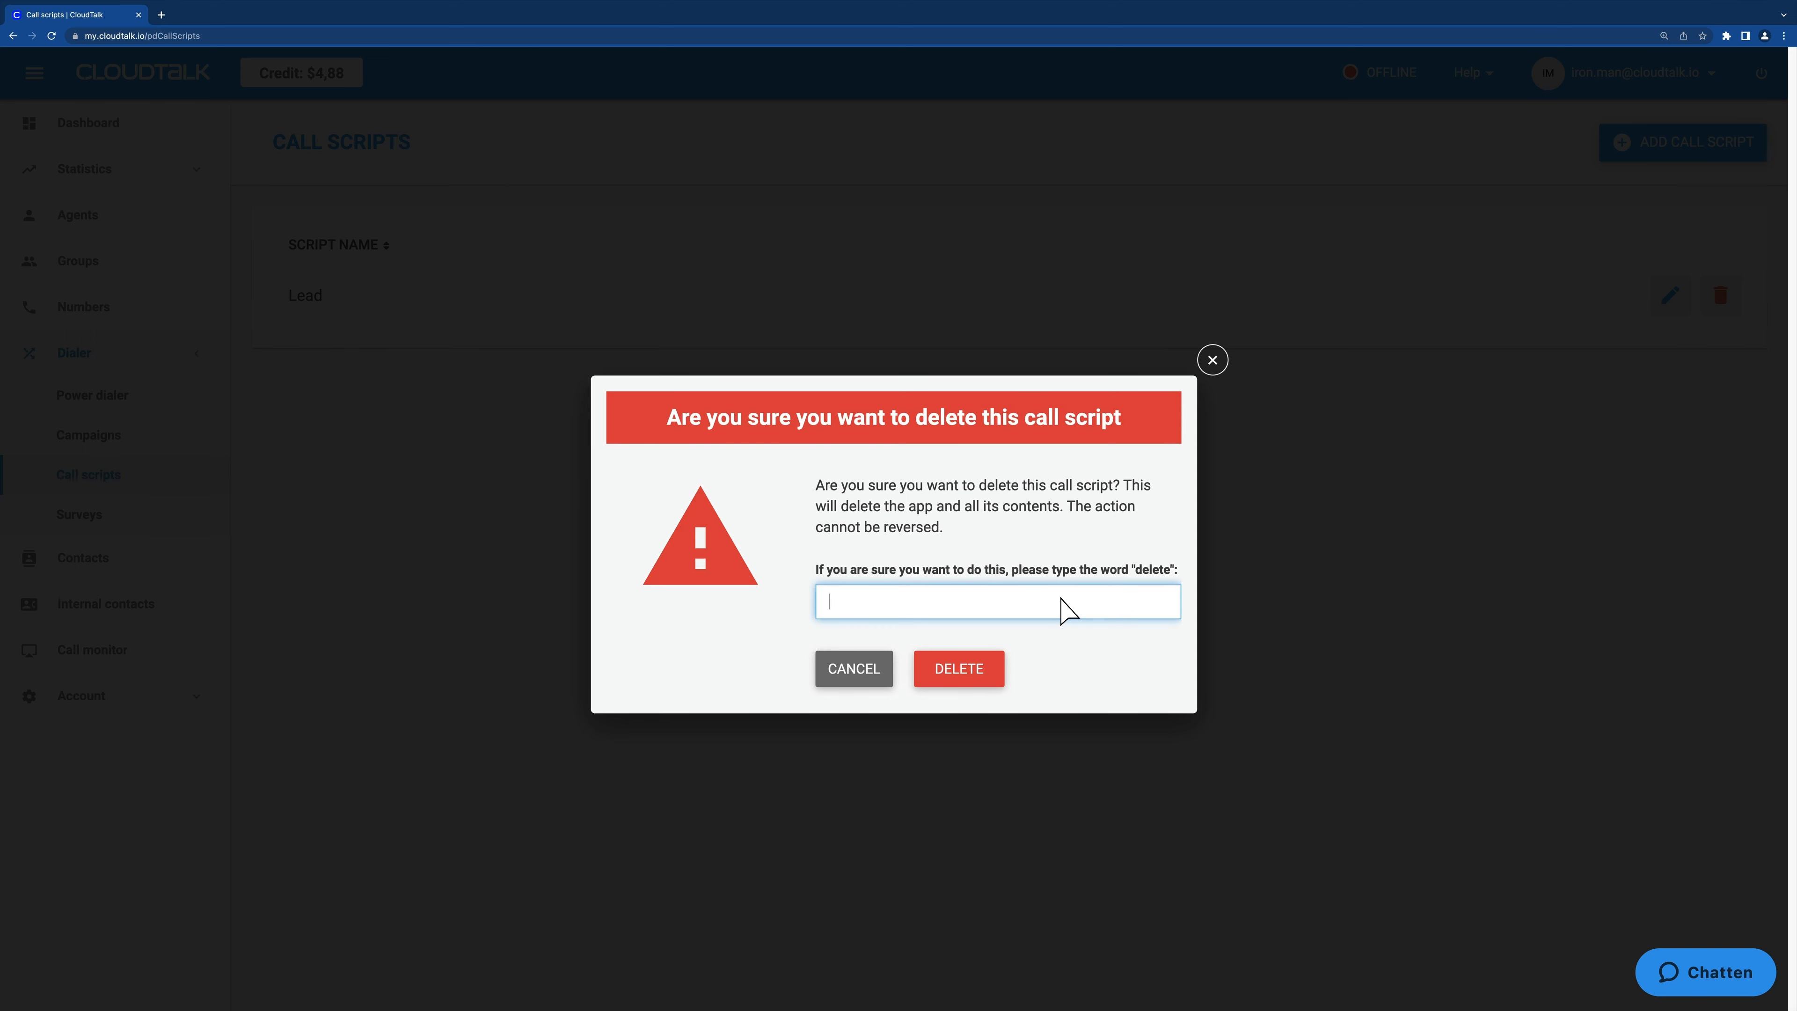
{"action": "left_click", "coordinate": [866, 677]}
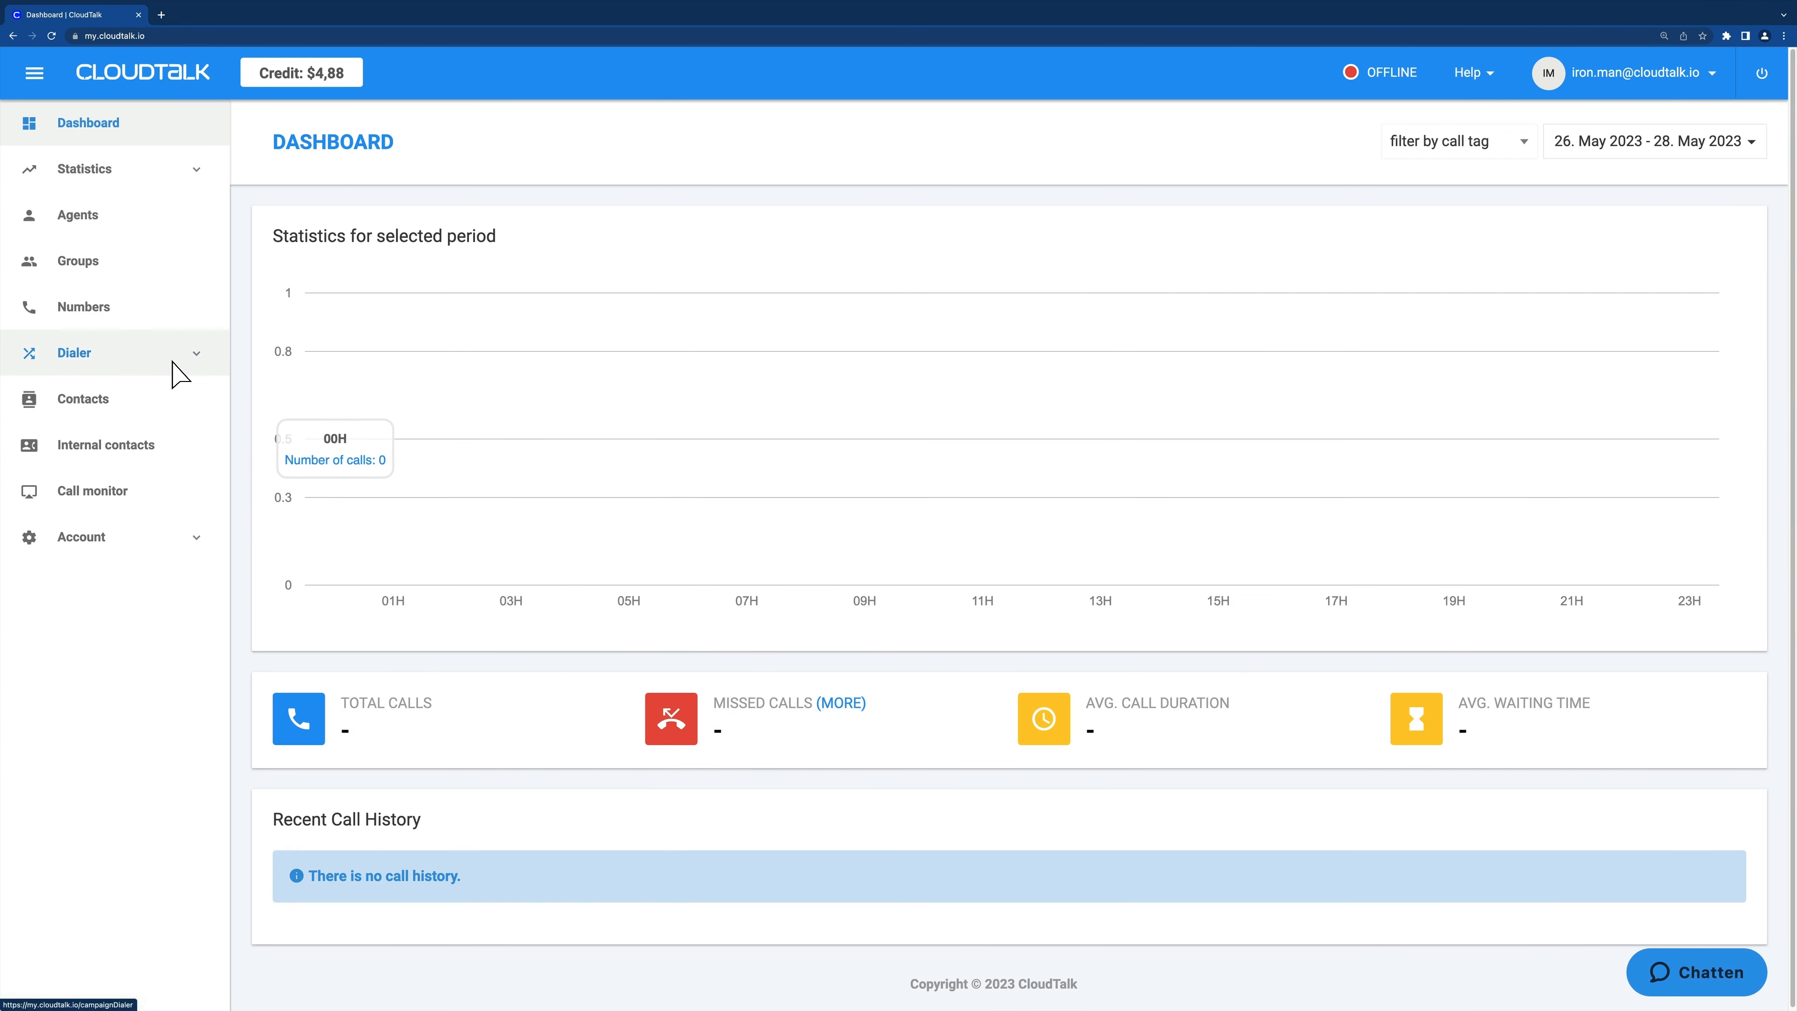
Start a new dialer survey named "Follow-up questions to CloudTalk cold outreach".
{"action": "left_click", "coordinate": [172, 361]}
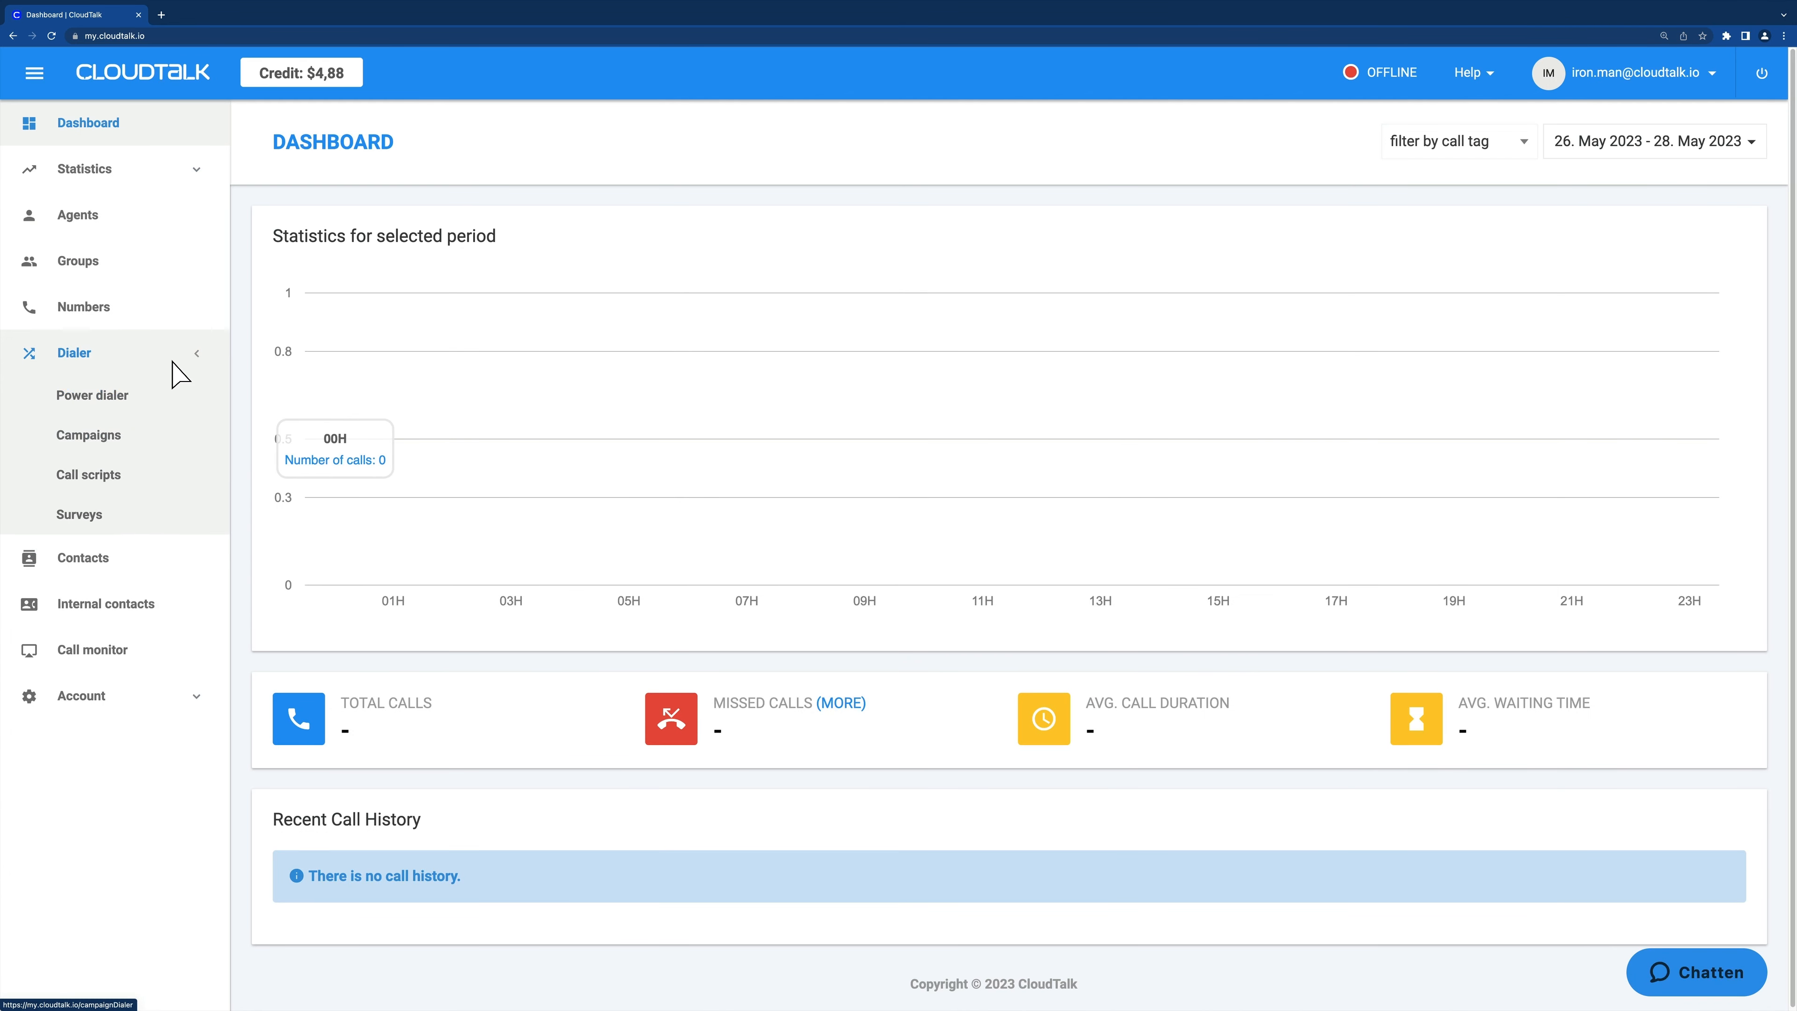
{"action": "left_click", "coordinate": [124, 515]}
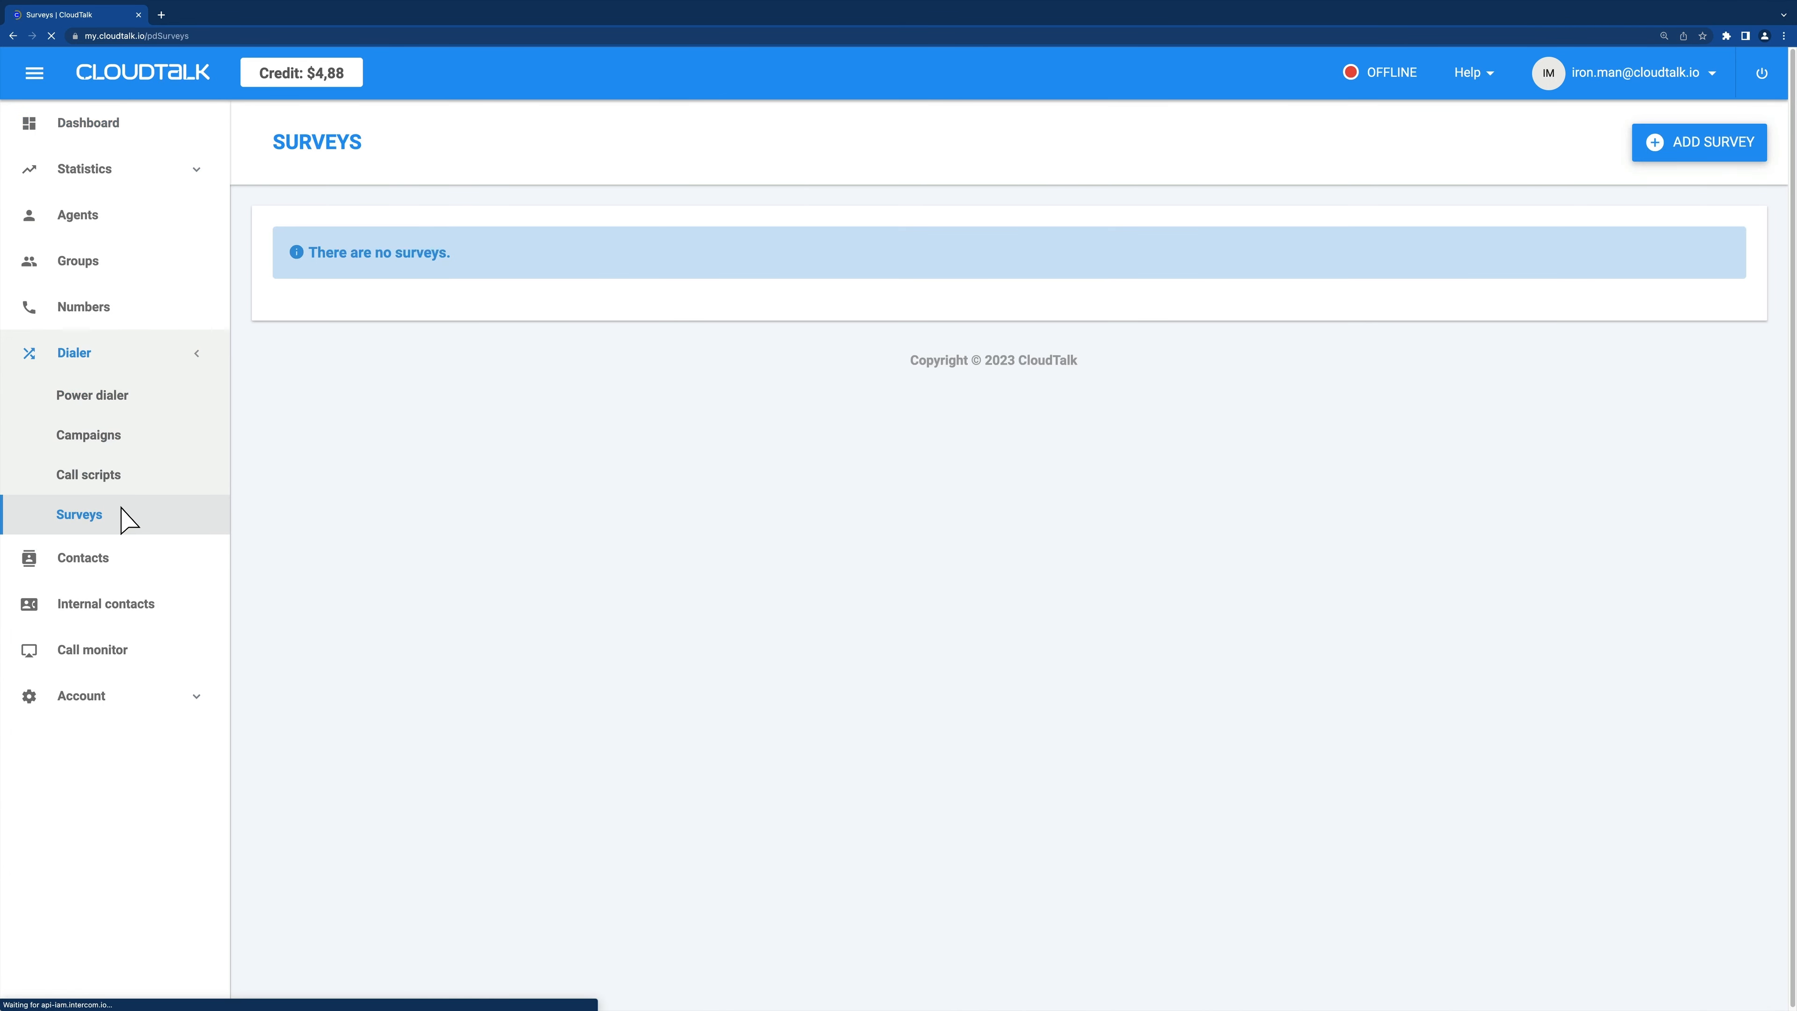
{"action": "left_click", "coordinate": [1680, 156]}
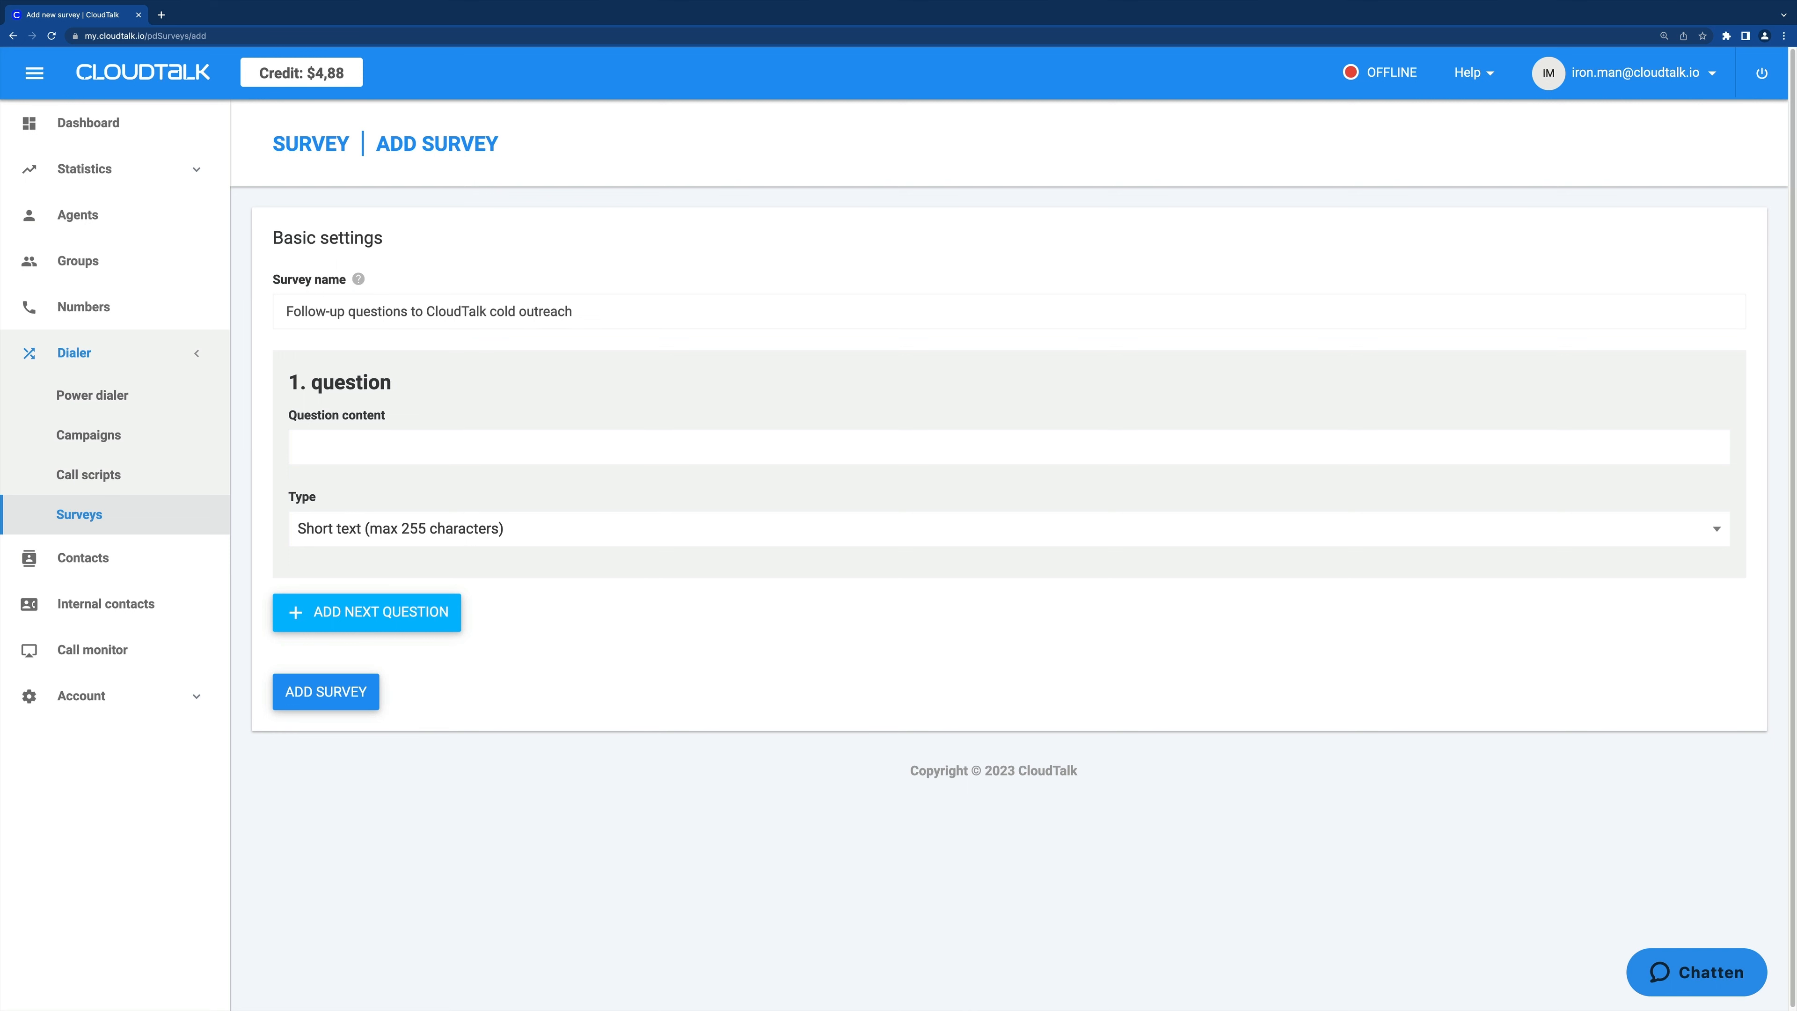
Set the first survey question to "Did I provide you with sufficient information to make an informed decision?".
{"action": "key", "text": "super+Tab"}
{"action": "left_click", "coordinate": [348, 447]}
{"action": "left_click", "coordinate": [347, 447]}
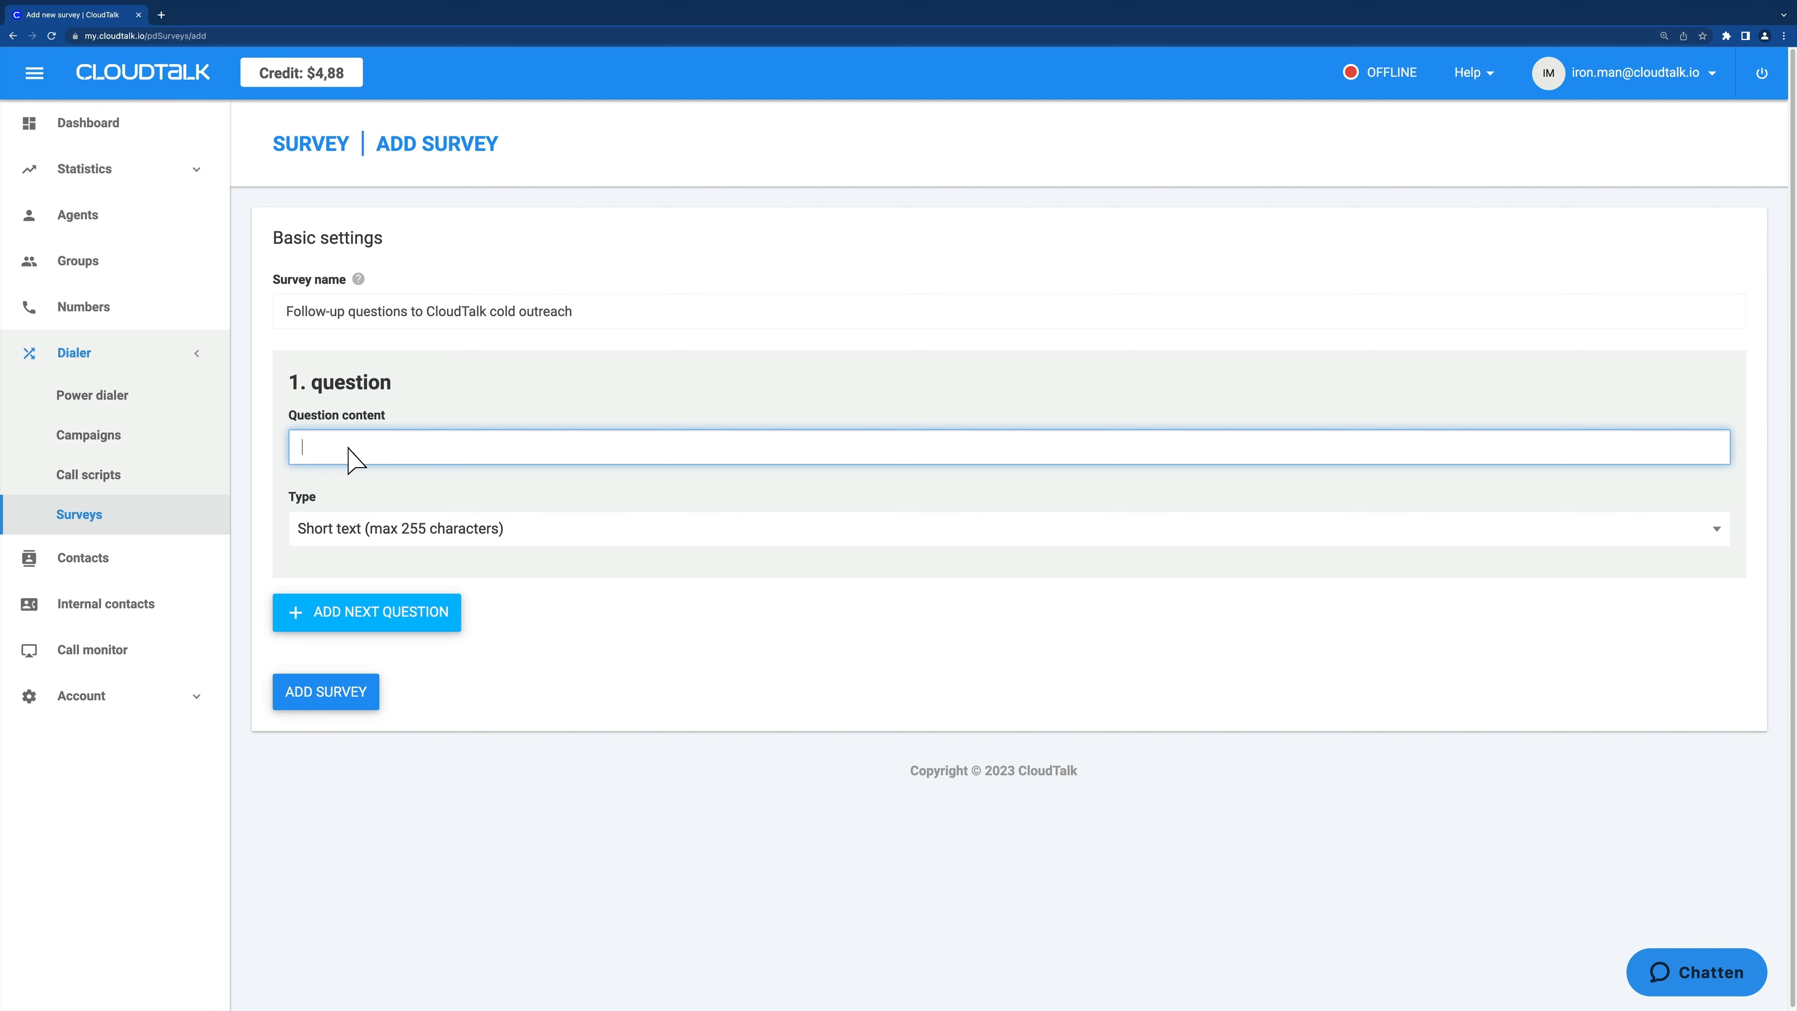
{"action": "type", "text": "Did I provide you with sufficient information to make an informed decision?"}
{"action": "left_click", "coordinate": [363, 487]}
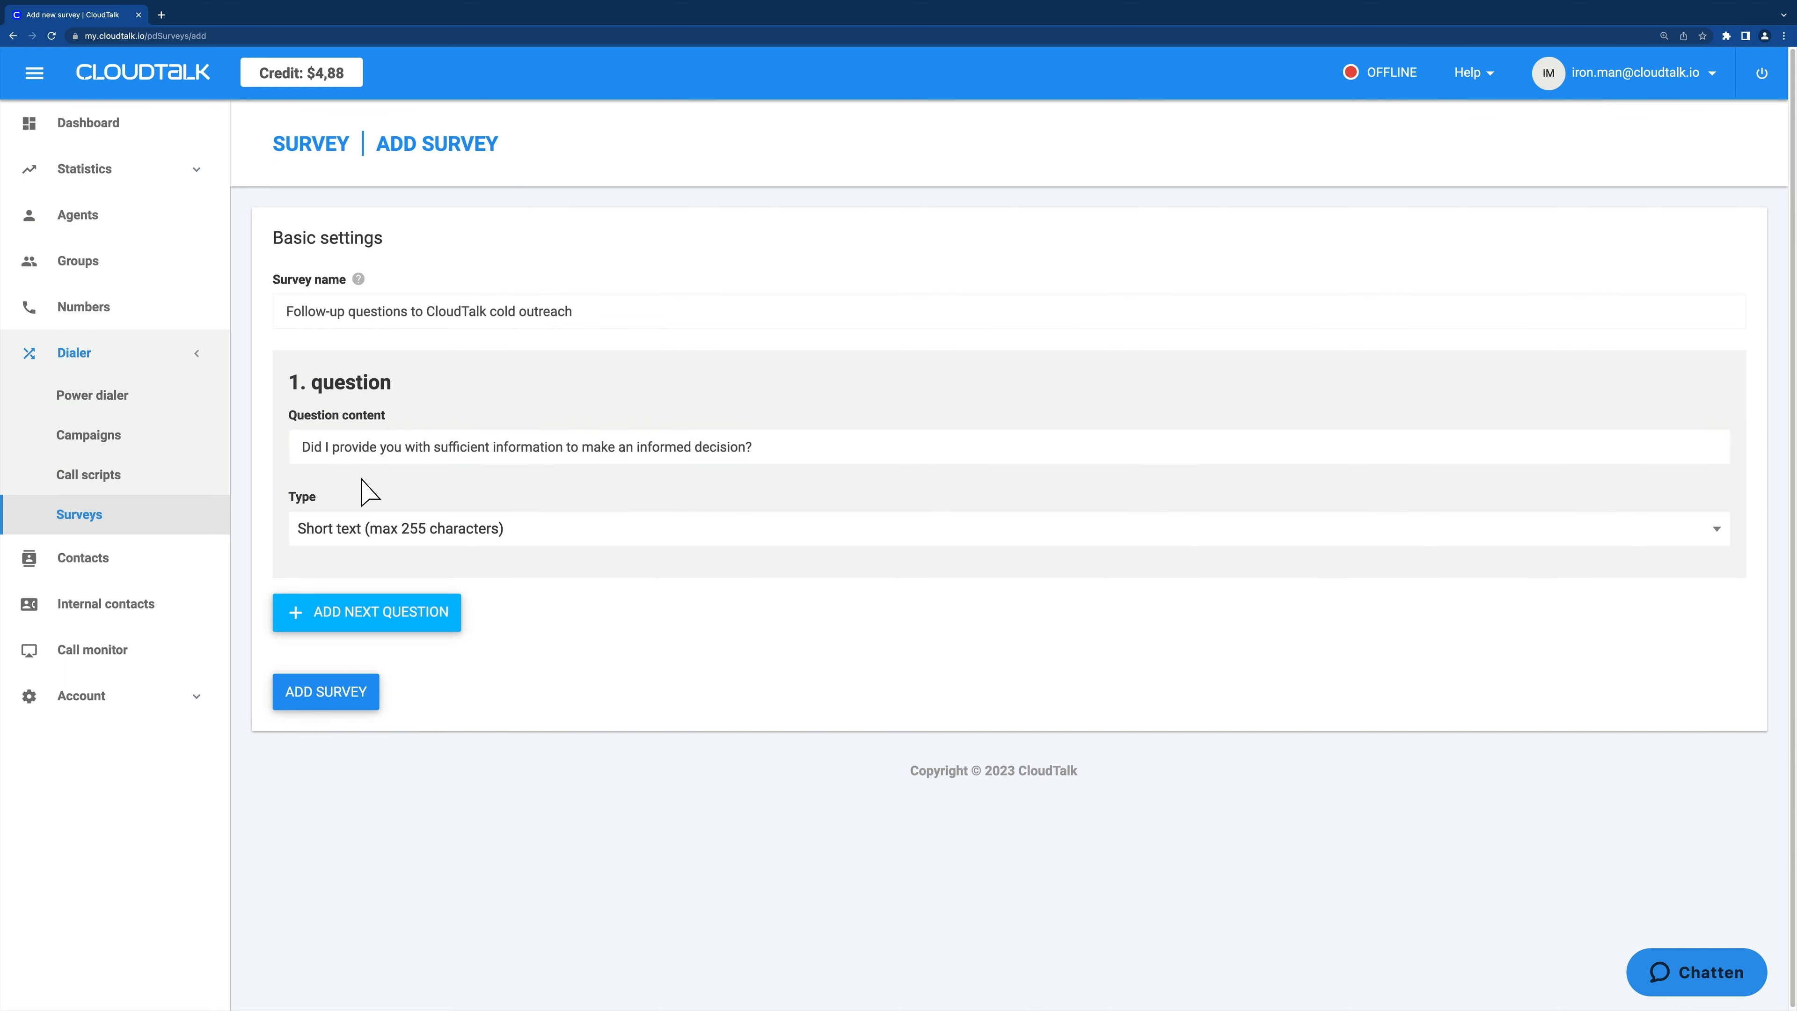
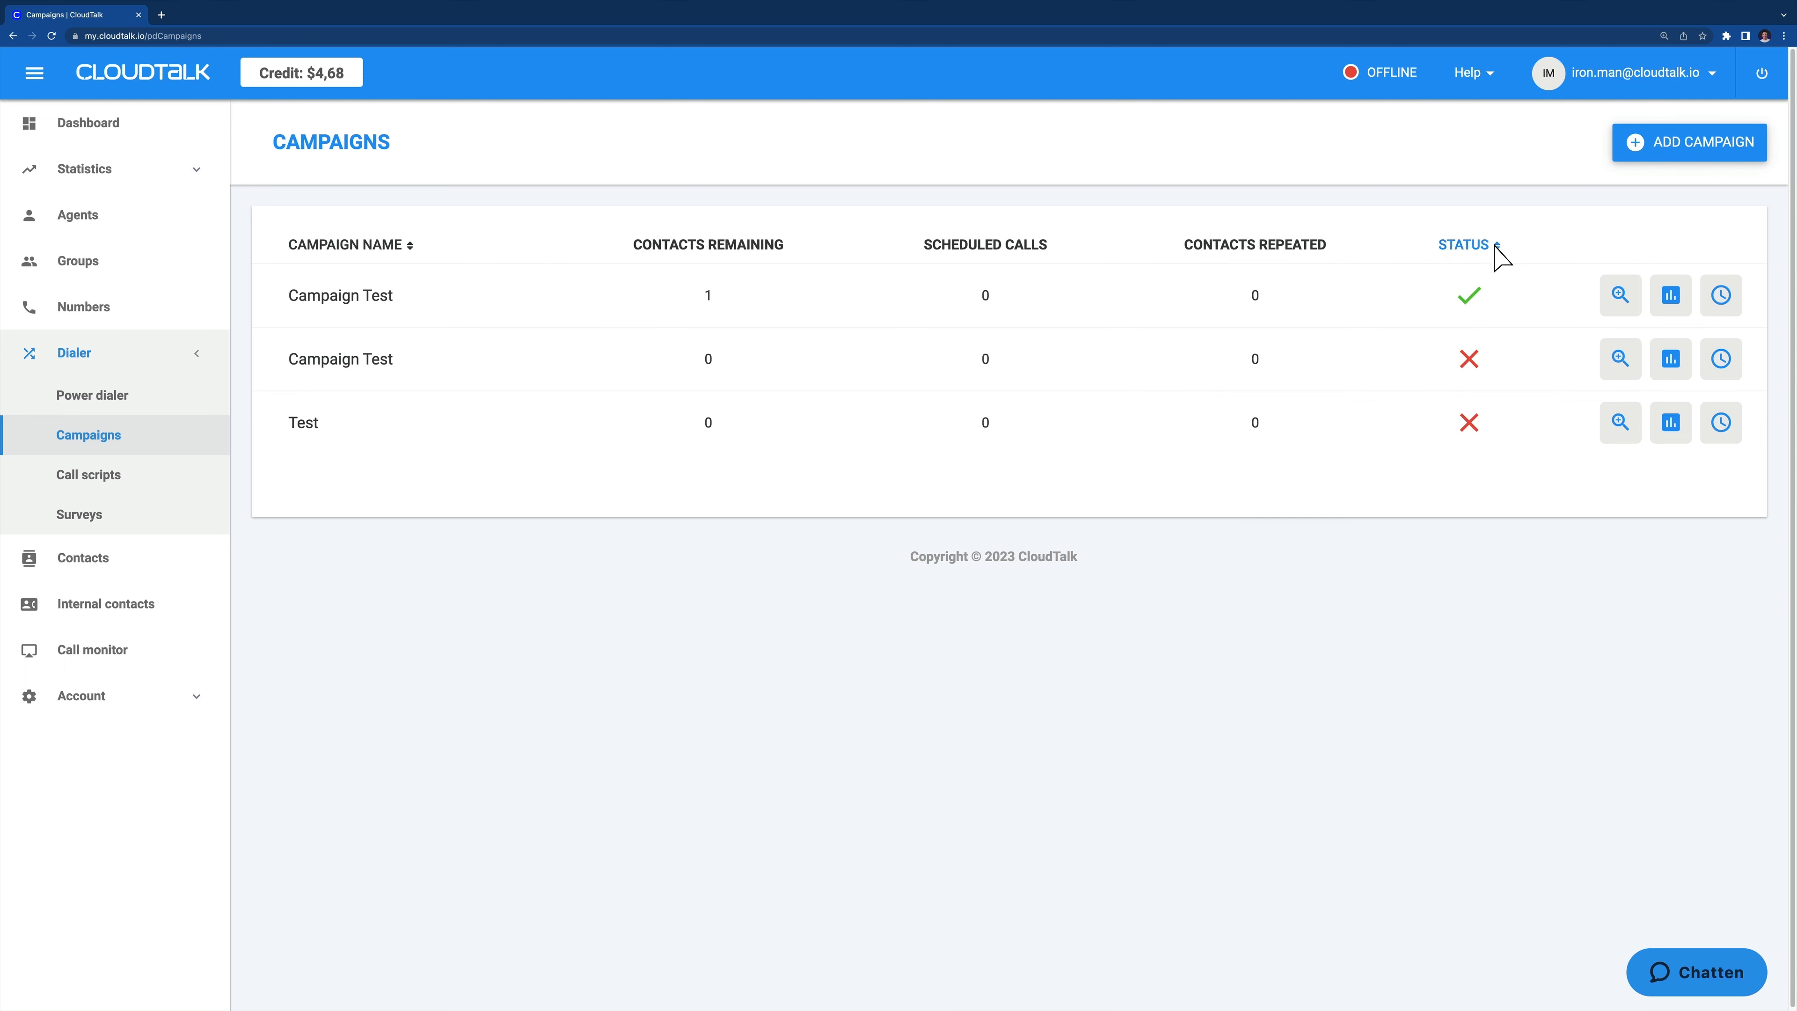
Start a new campaign named "Campaign example" with its campaign status set to Active.
{"action": "left_click", "coordinate": [1688, 153]}
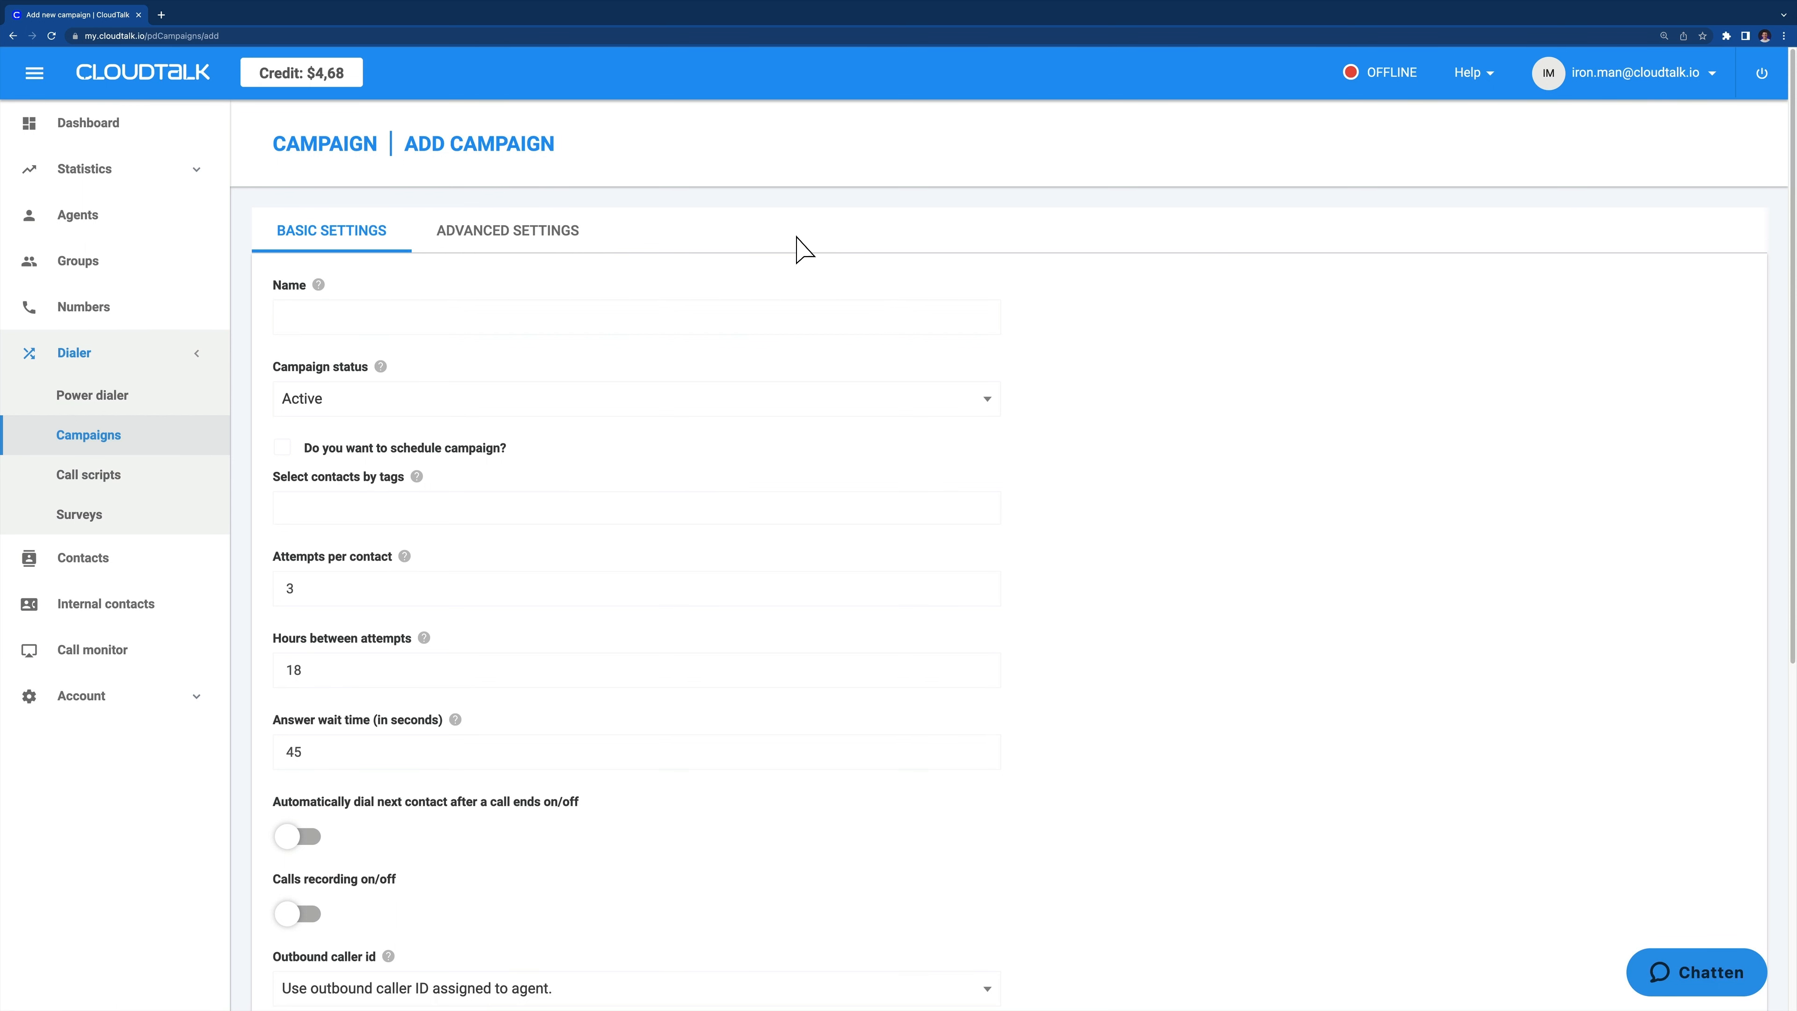
{"action": "left_click", "coordinate": [307, 322]}
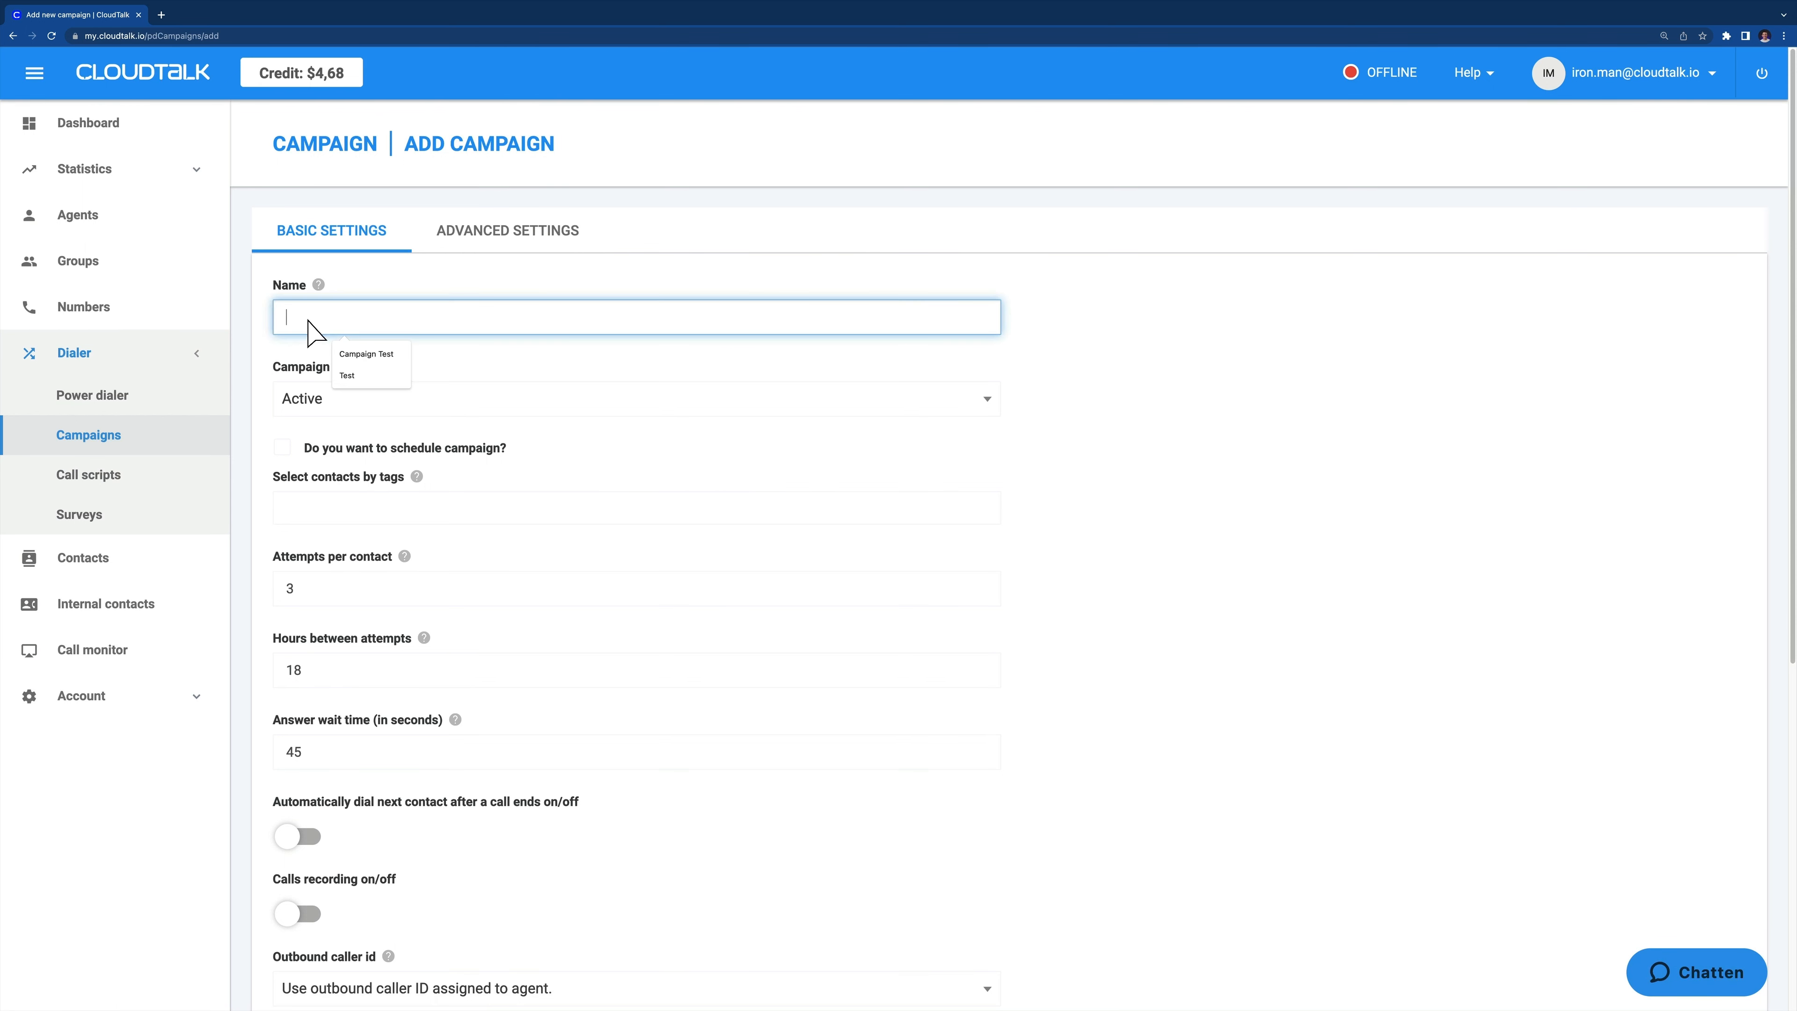
{"action": "type", "text": "Campaig"}
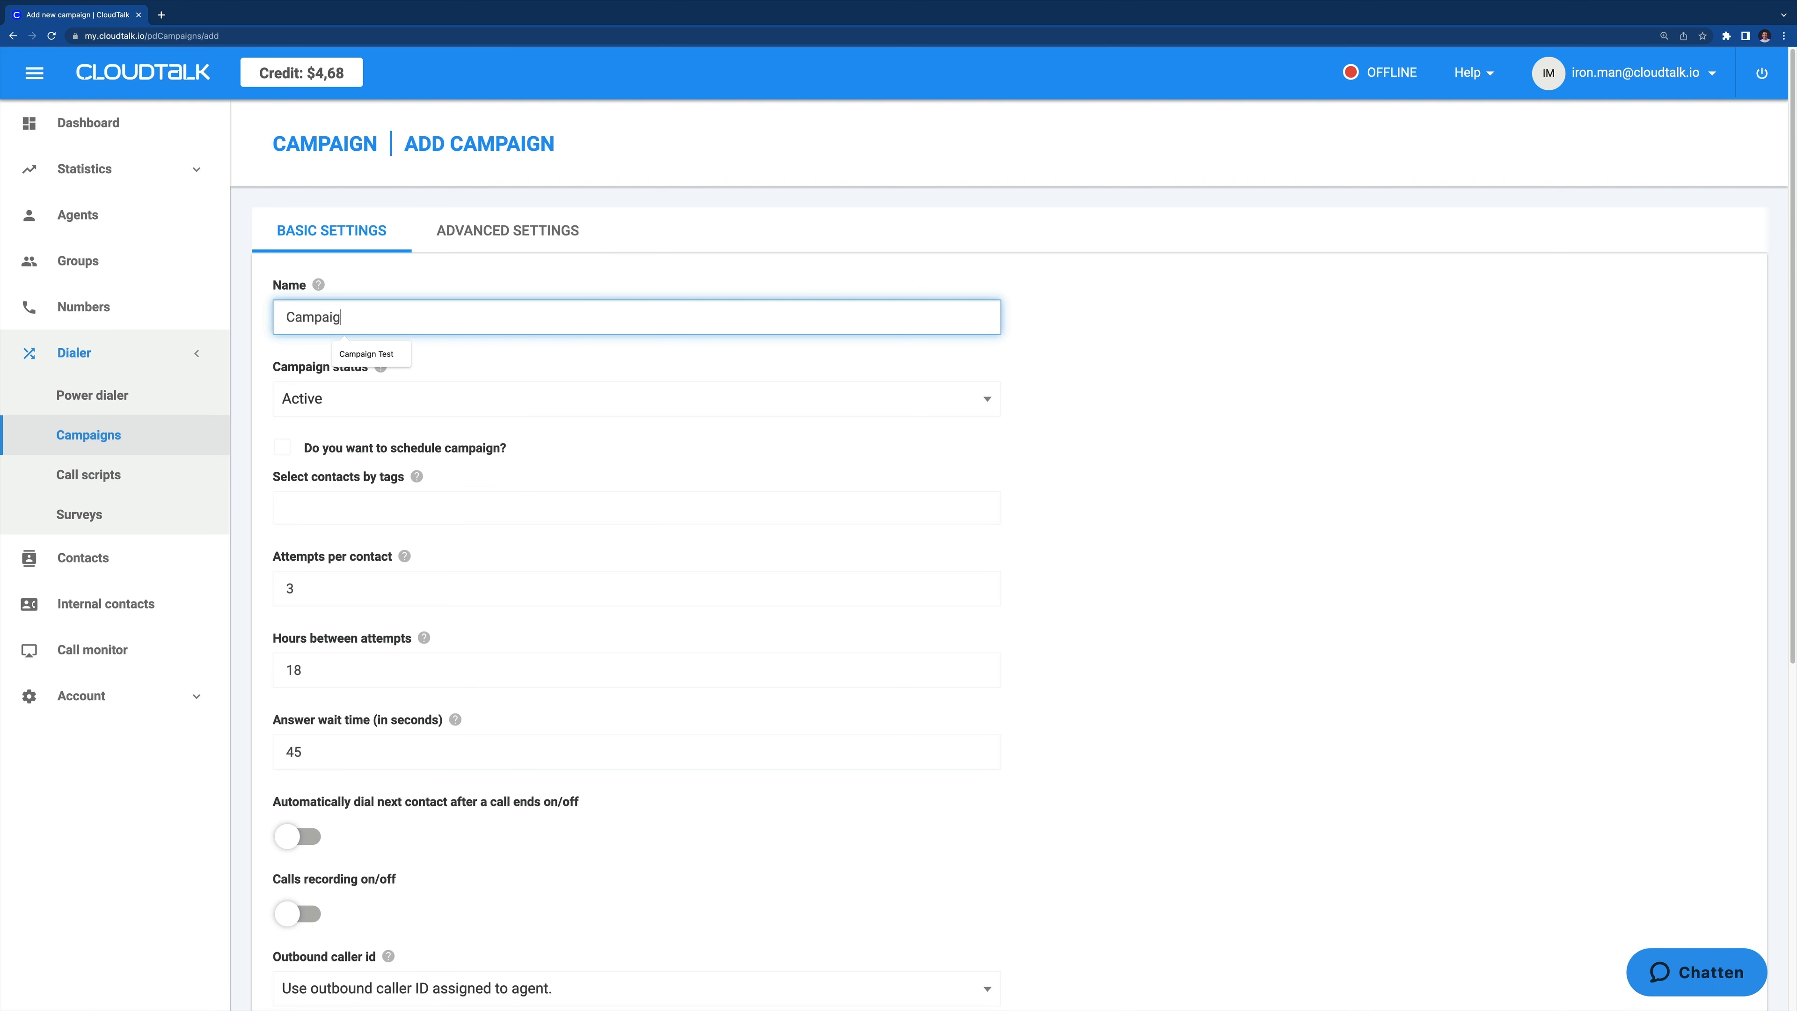
{"action": "type", "text": "n example"}
{"action": "left_click", "coordinate": [320, 400]}
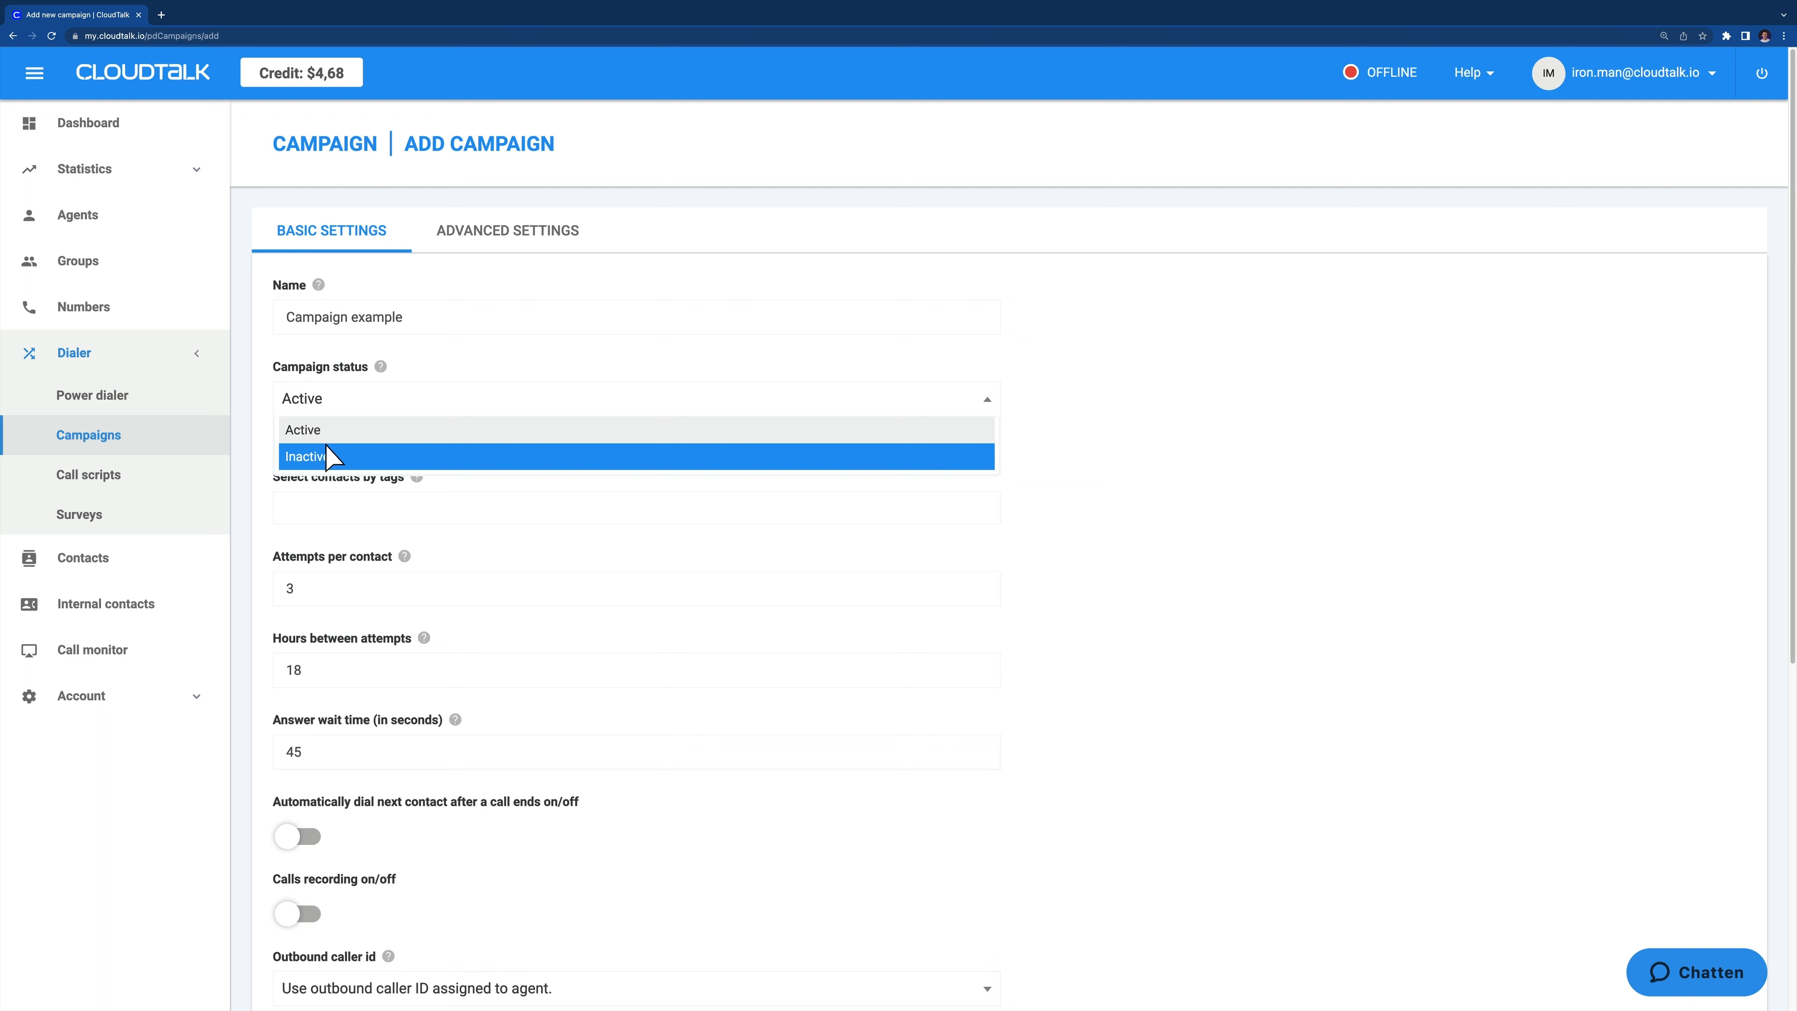
{"action": "left_click", "coordinate": [324, 430]}
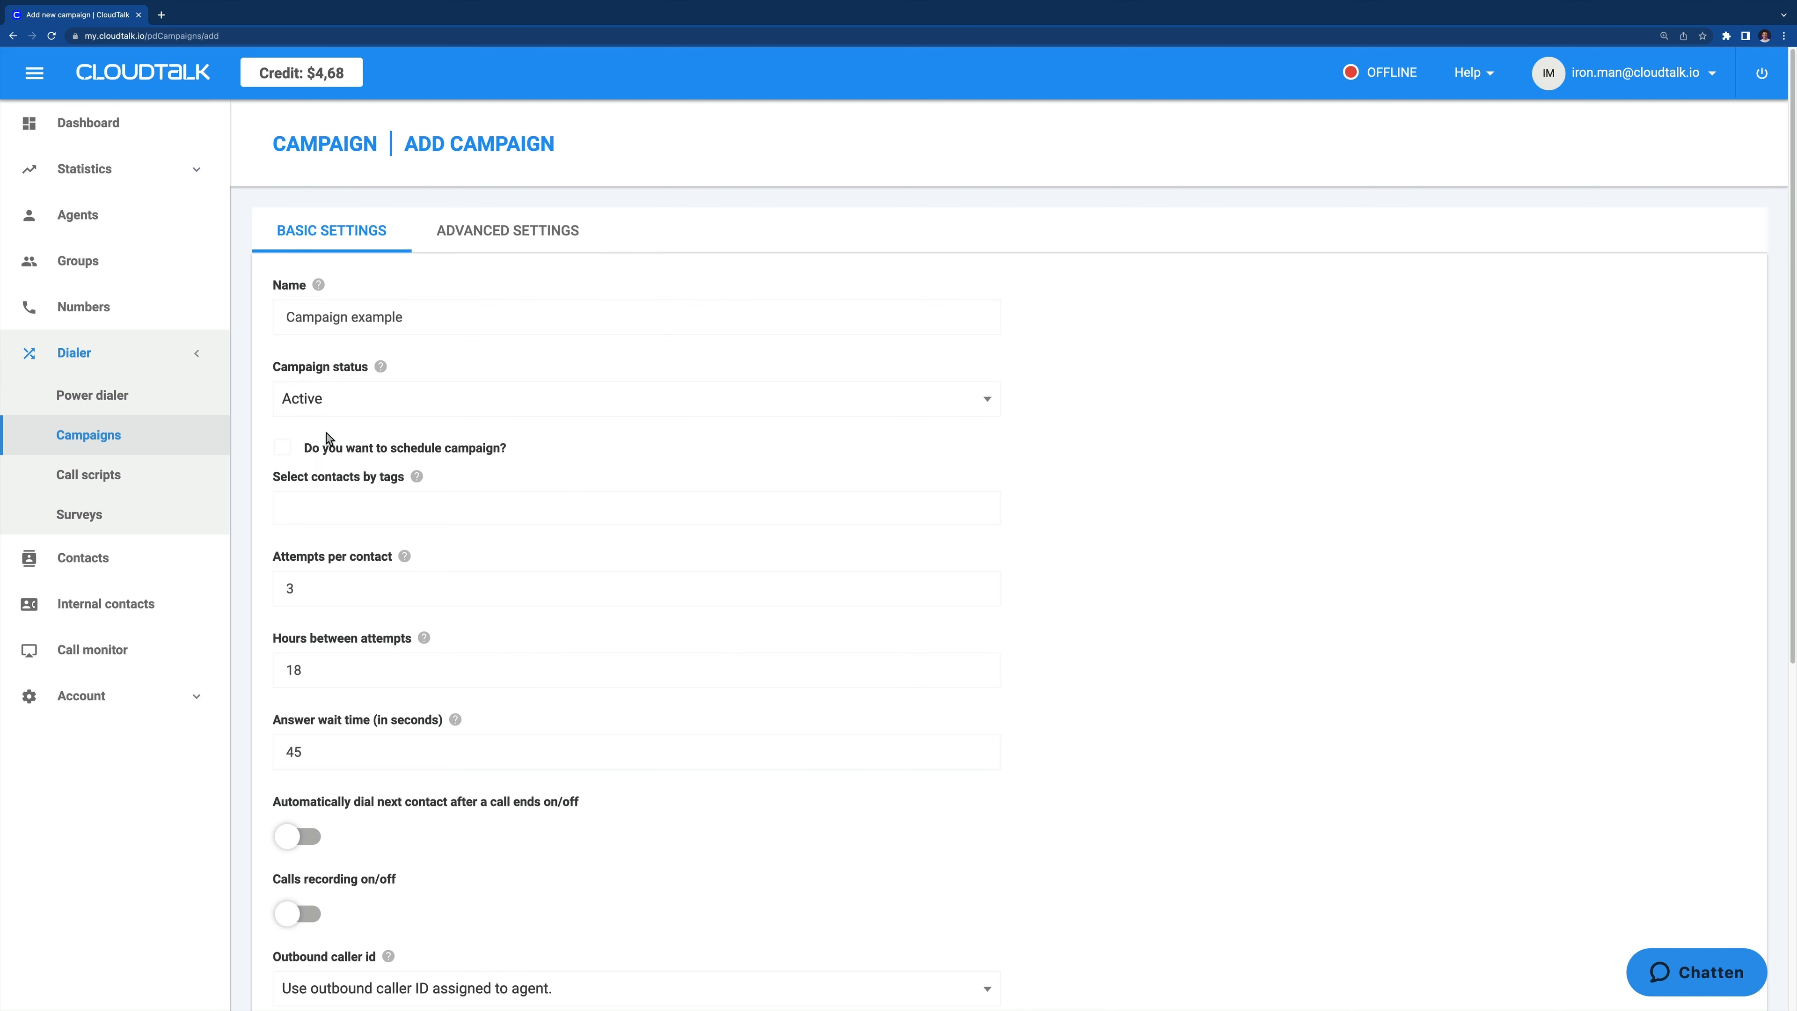
Enable scheduling for the campaign and set its start to 05.06.2023 at 12:00.
{"action": "left_click", "coordinate": [282, 447]}
{"action": "left_click", "coordinate": [293, 508]}
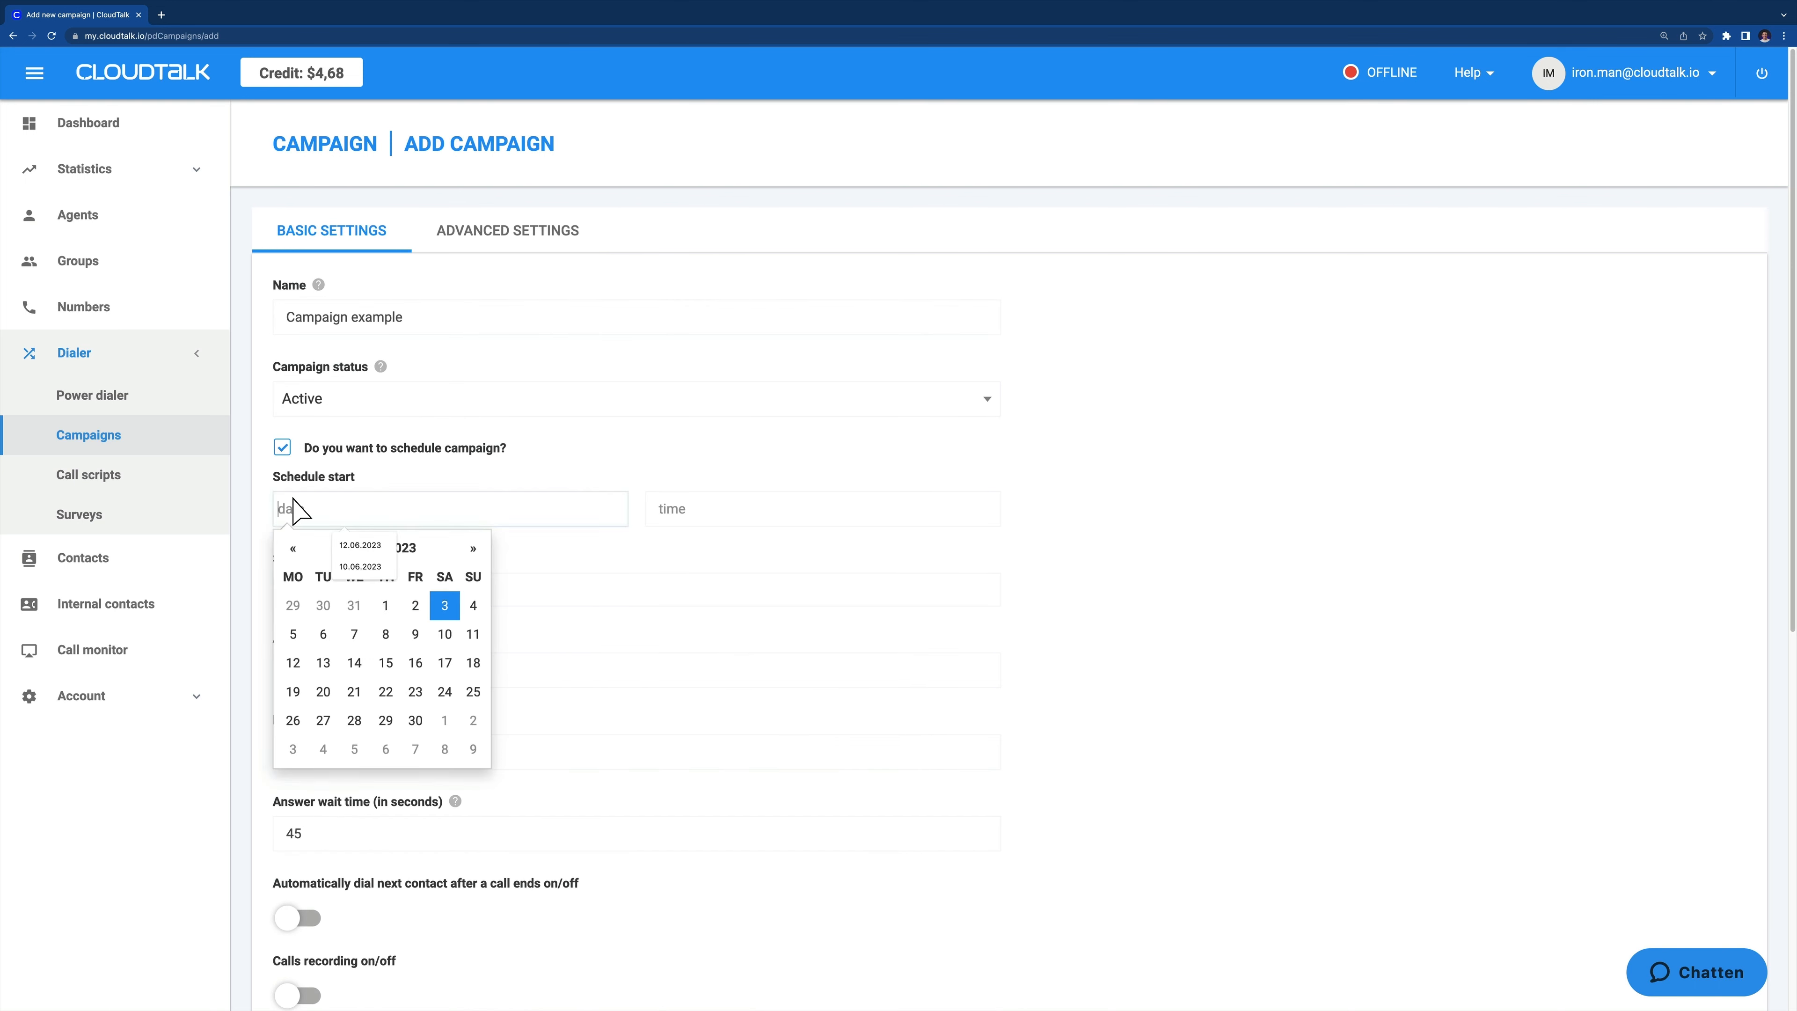
{"action": "left_click", "coordinate": [293, 634]}
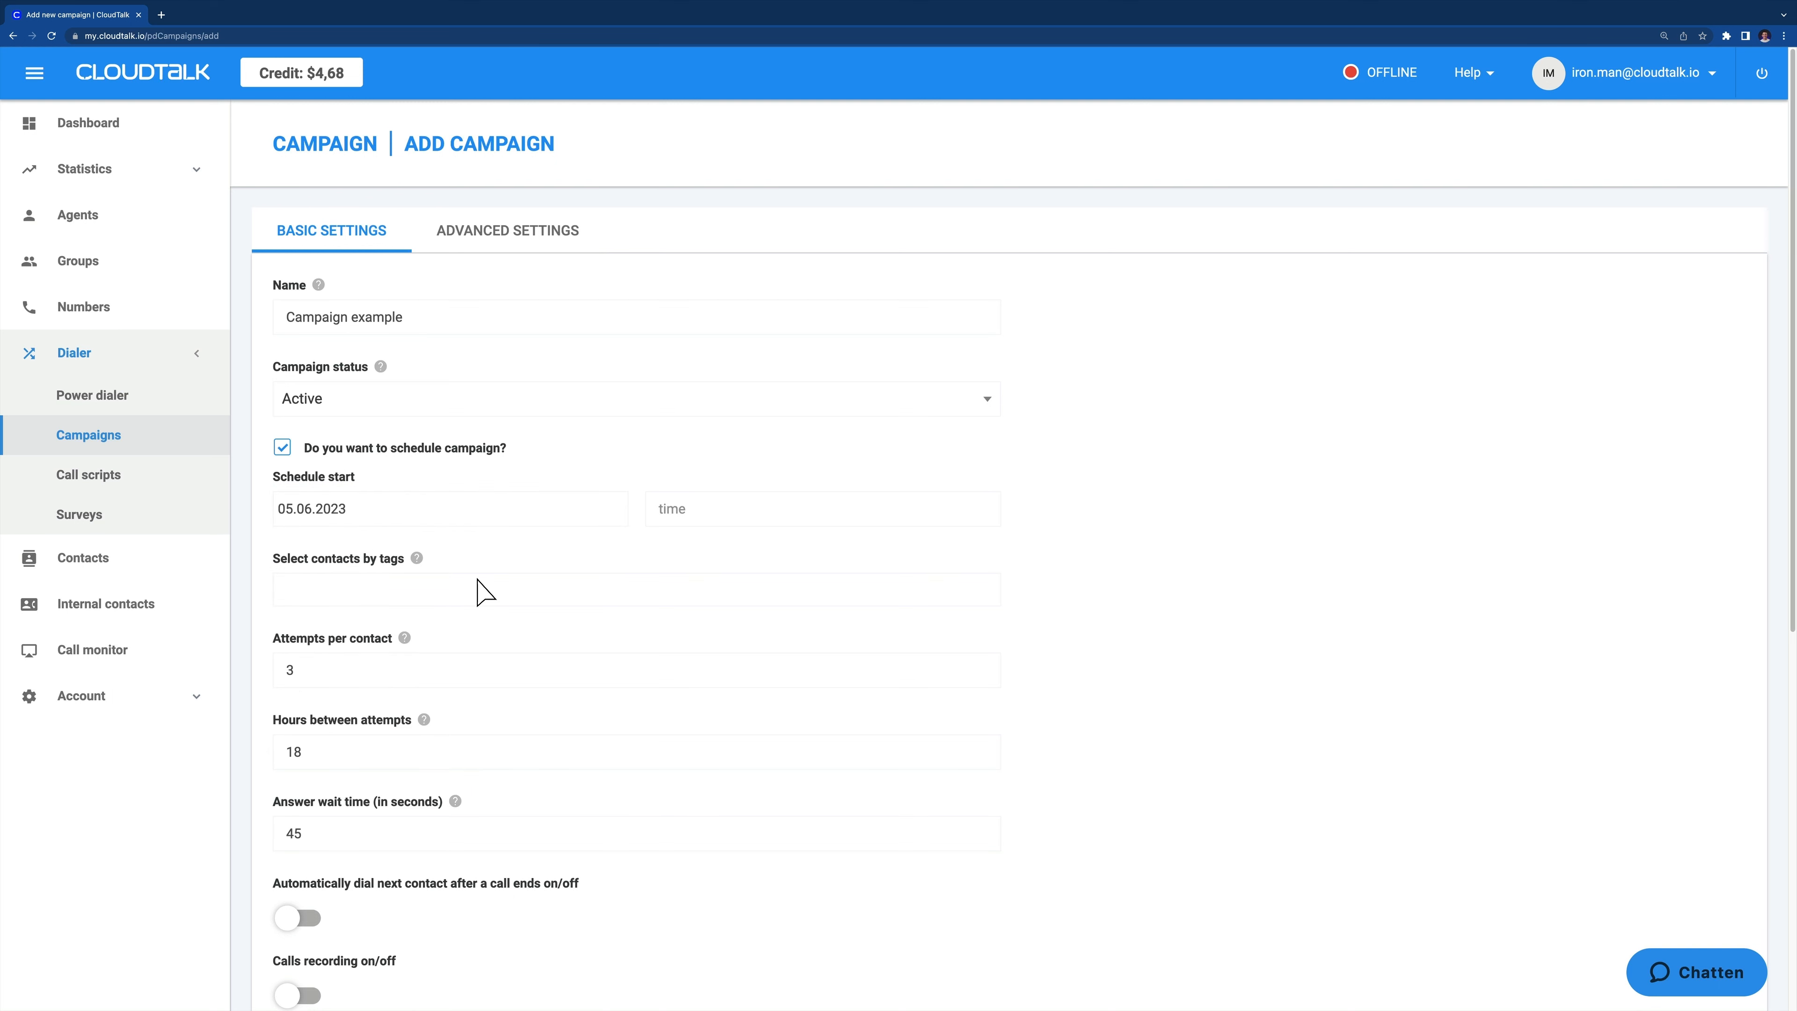
{"action": "left_click", "coordinate": [665, 520]}
{"action": "left_click", "coordinate": [685, 557]}
{"action": "left_click", "coordinate": [686, 558]}
{"action": "left_click", "coordinate": [686, 558]}
{"action": "left_click", "coordinate": [686, 558]}
{"action": "left_click", "coordinate": [686, 558]}
{"action": "left_click", "coordinate": [686, 558]}
{"action": "left_click", "coordinate": [686, 557]}
{"action": "left_click", "coordinate": [686, 557]}
{"action": "left_click", "coordinate": [686, 557]}
{"action": "left_click", "coordinate": [771, 559]}
{"action": "left_click", "coordinate": [556, 553]}
Select the campaign's contacts by the coldcontacts tag.
{"action": "left_click", "coordinate": [337, 593]}
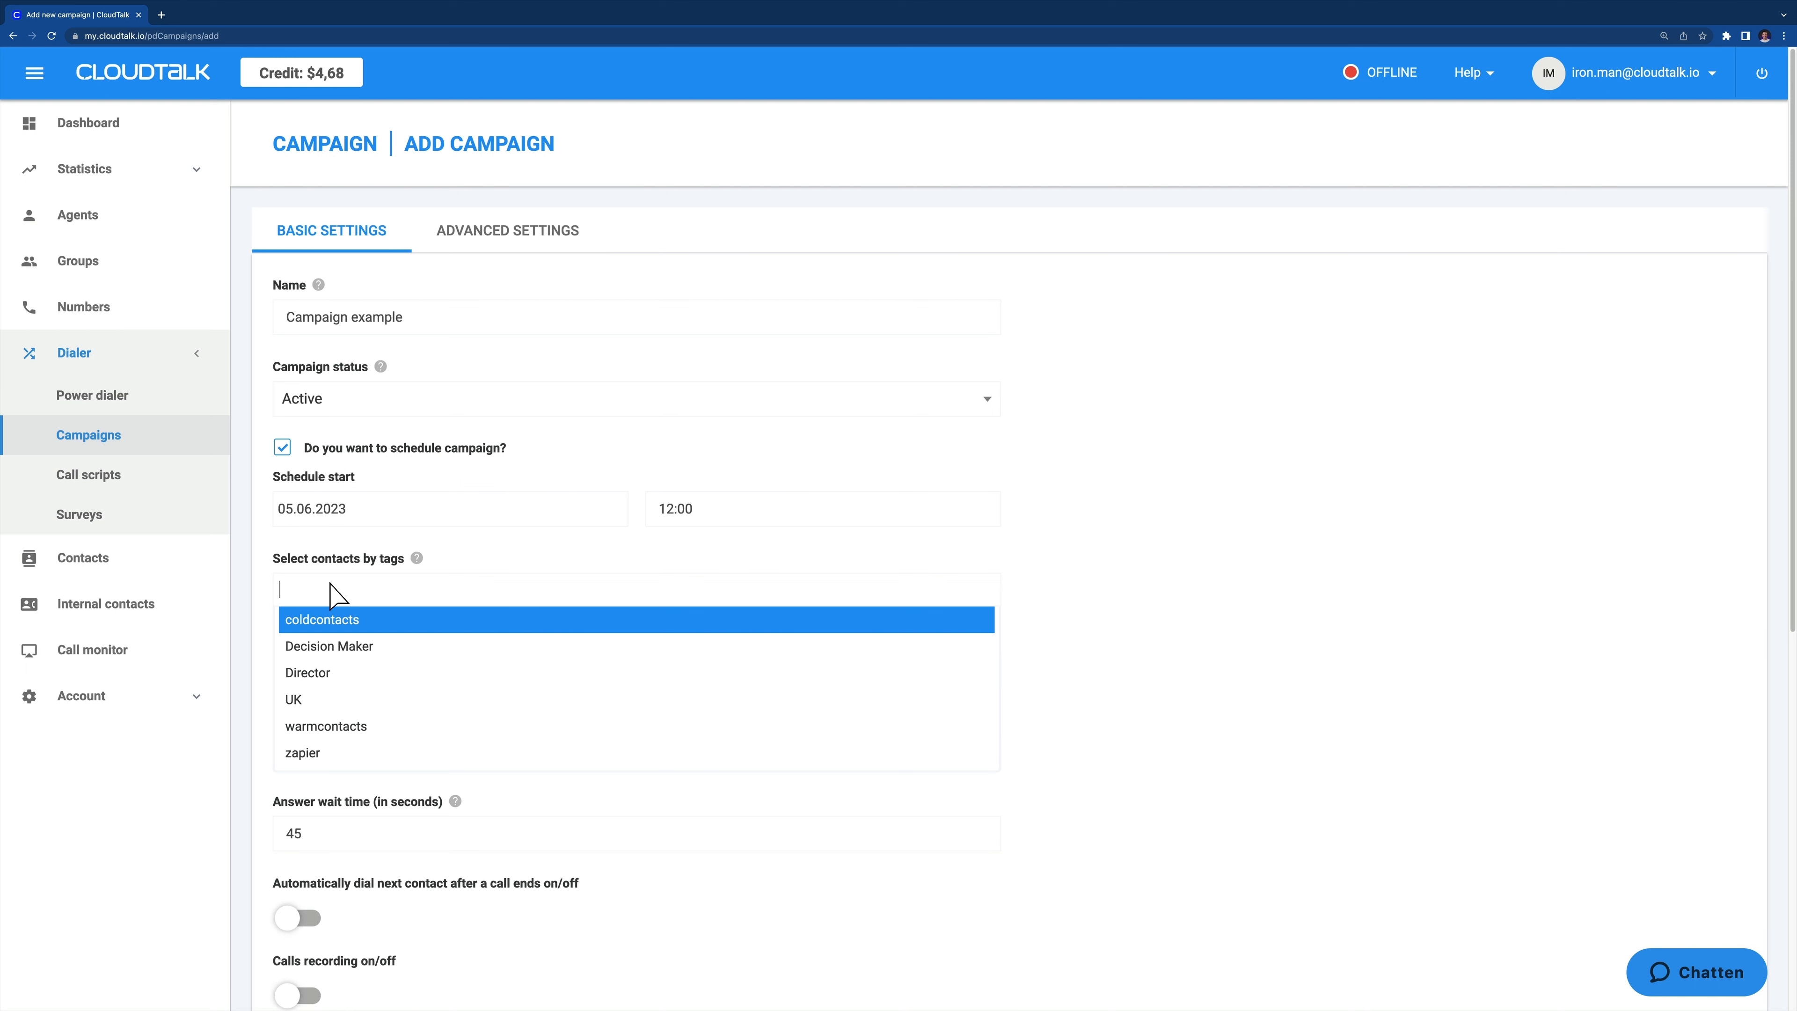
{"action": "type", "text": "cold"}
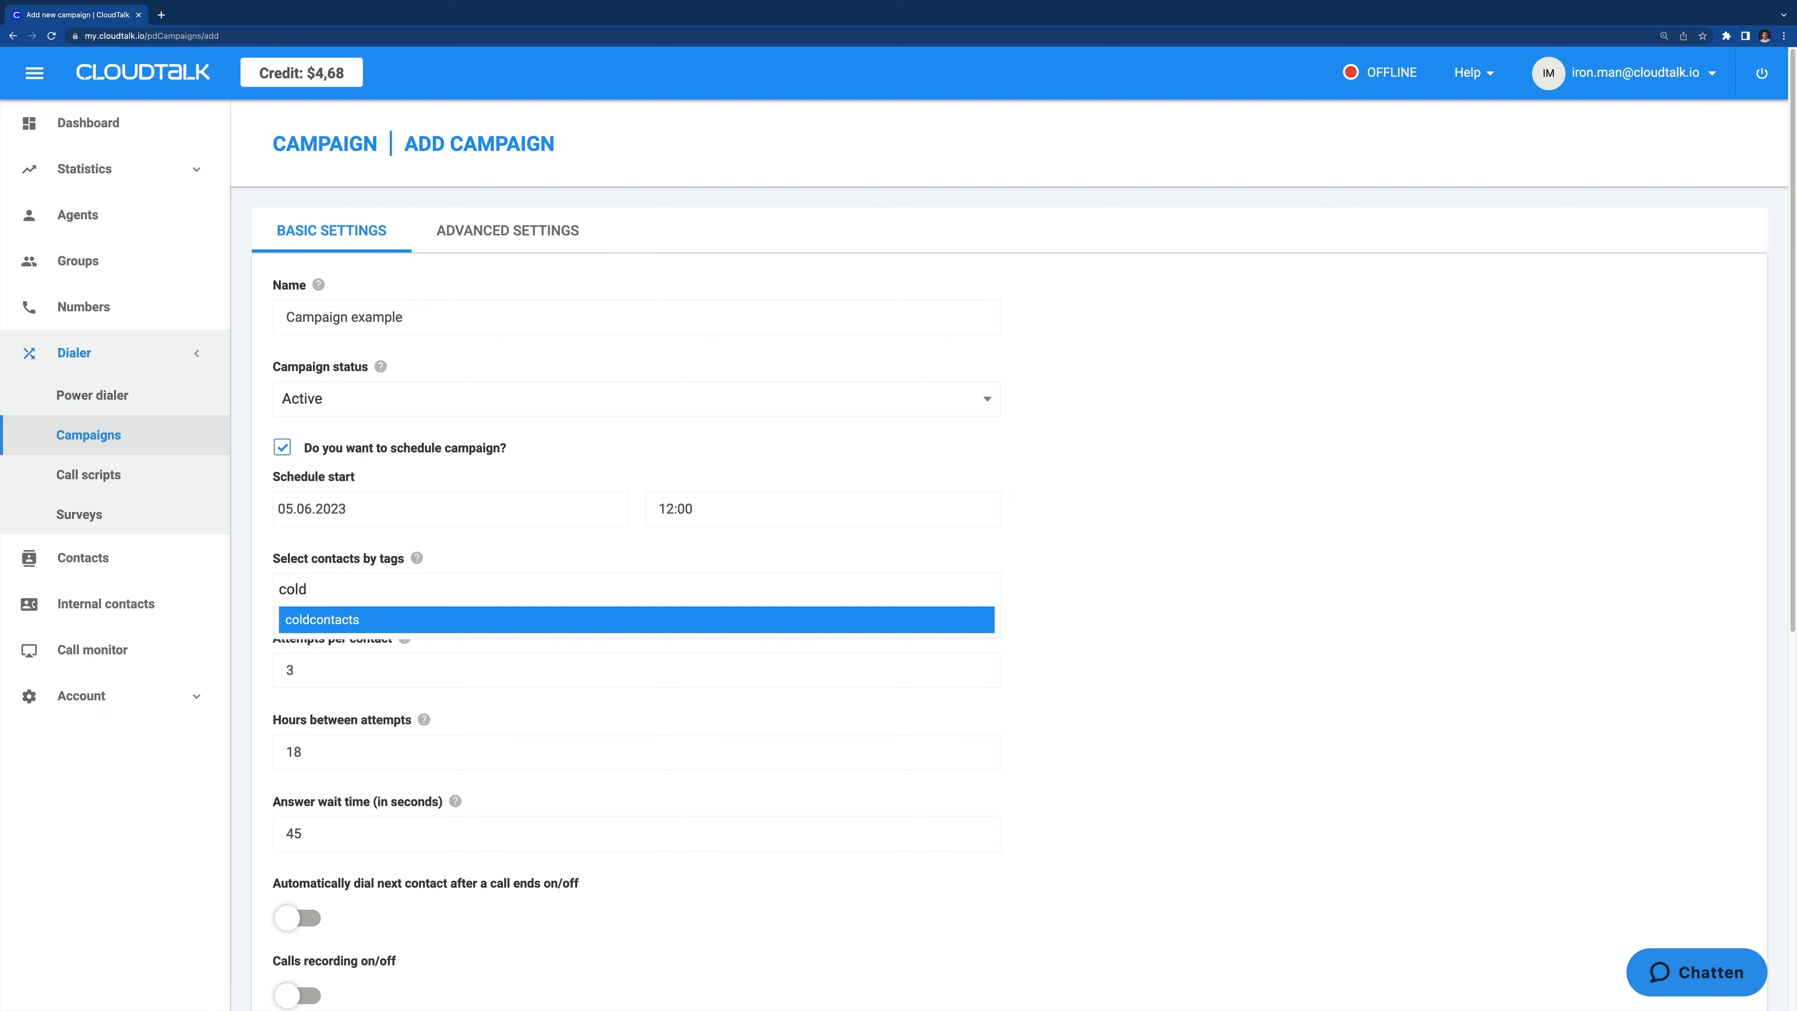
{"action": "key", "text": "Return"}
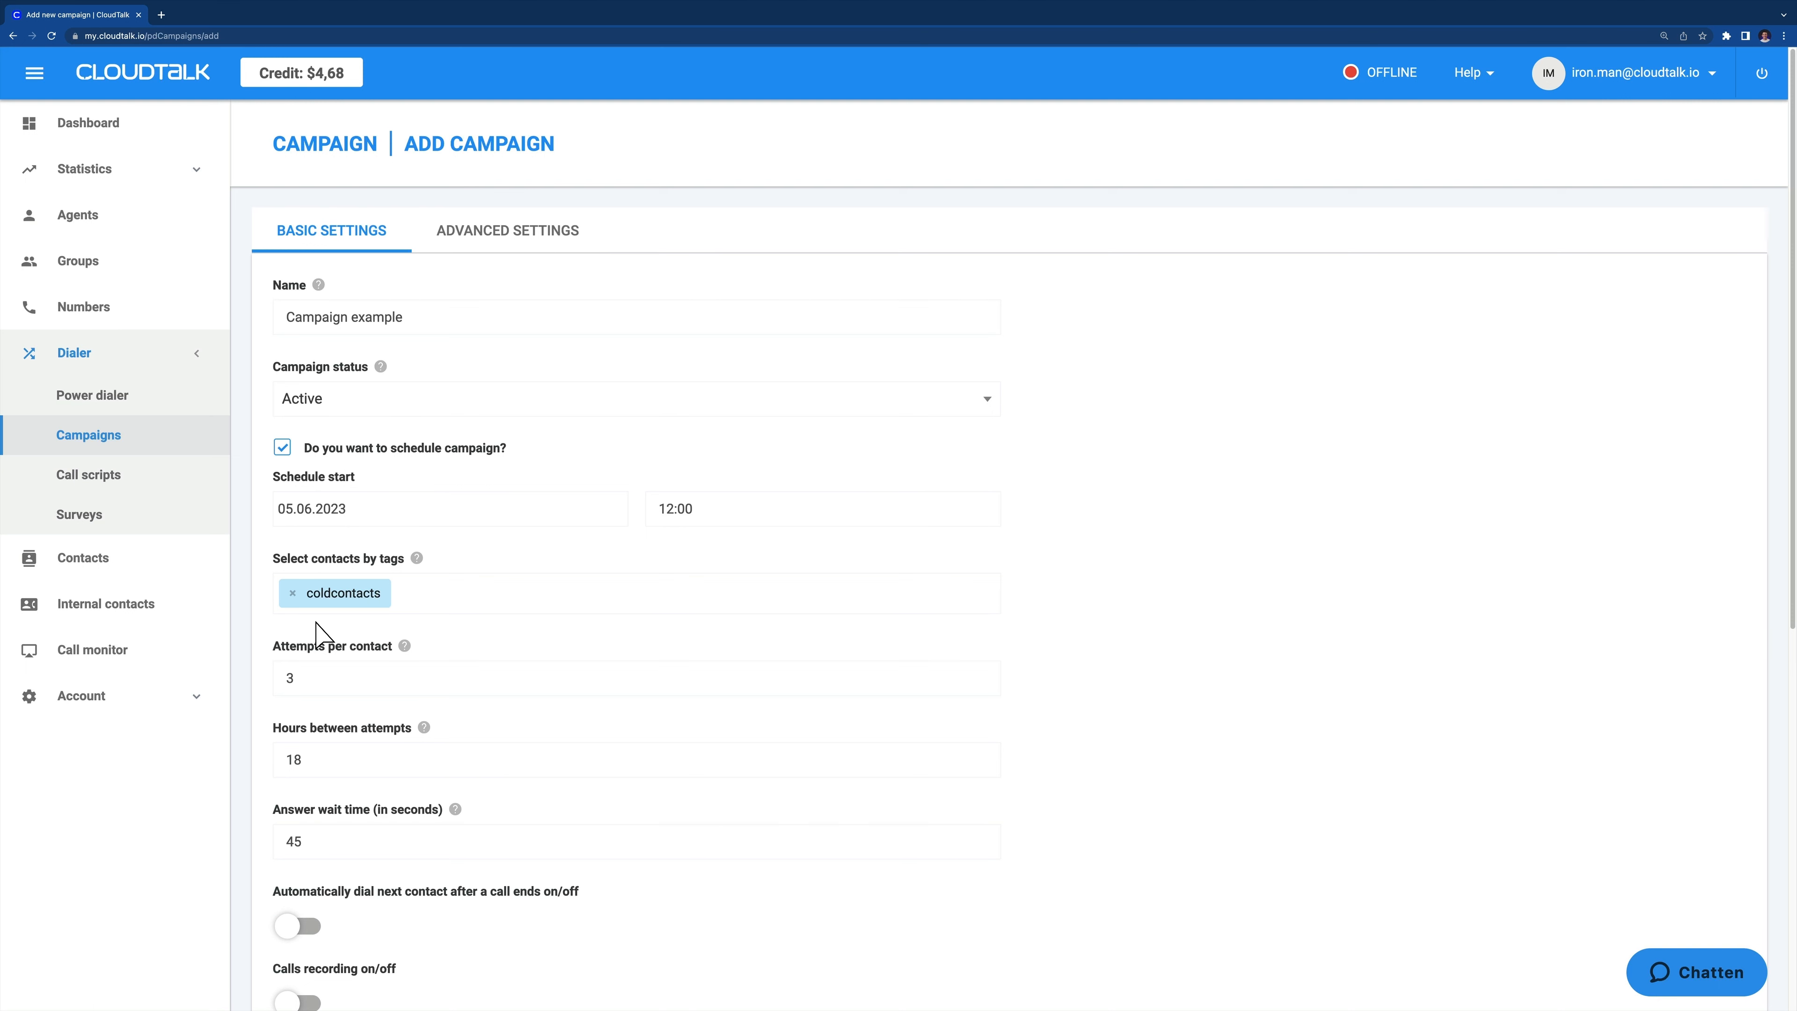
Review the campaign's settings for attempts per contact, hours between attempts and answer wait time.
{"action": "scroll", "coordinate": [456, 629], "scroll_direction": "down", "scroll_amount": 1}
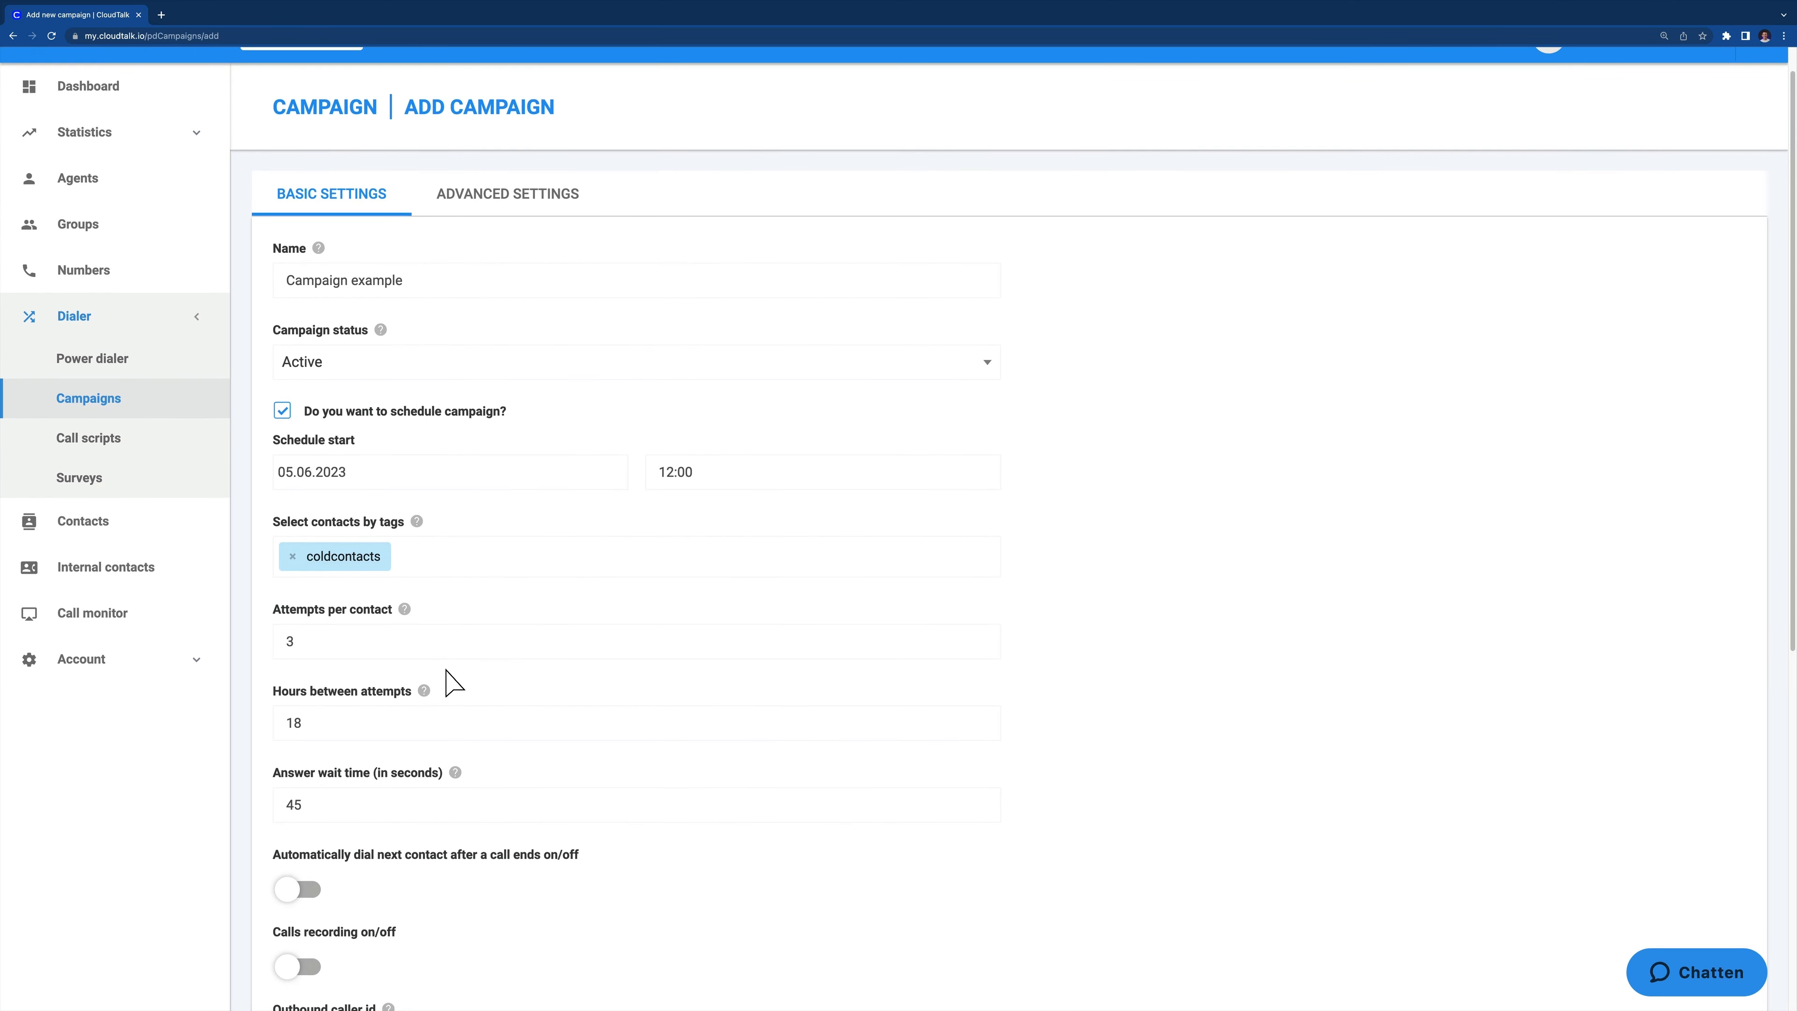
{"action": "mouse_move", "coordinate": [408, 614]}
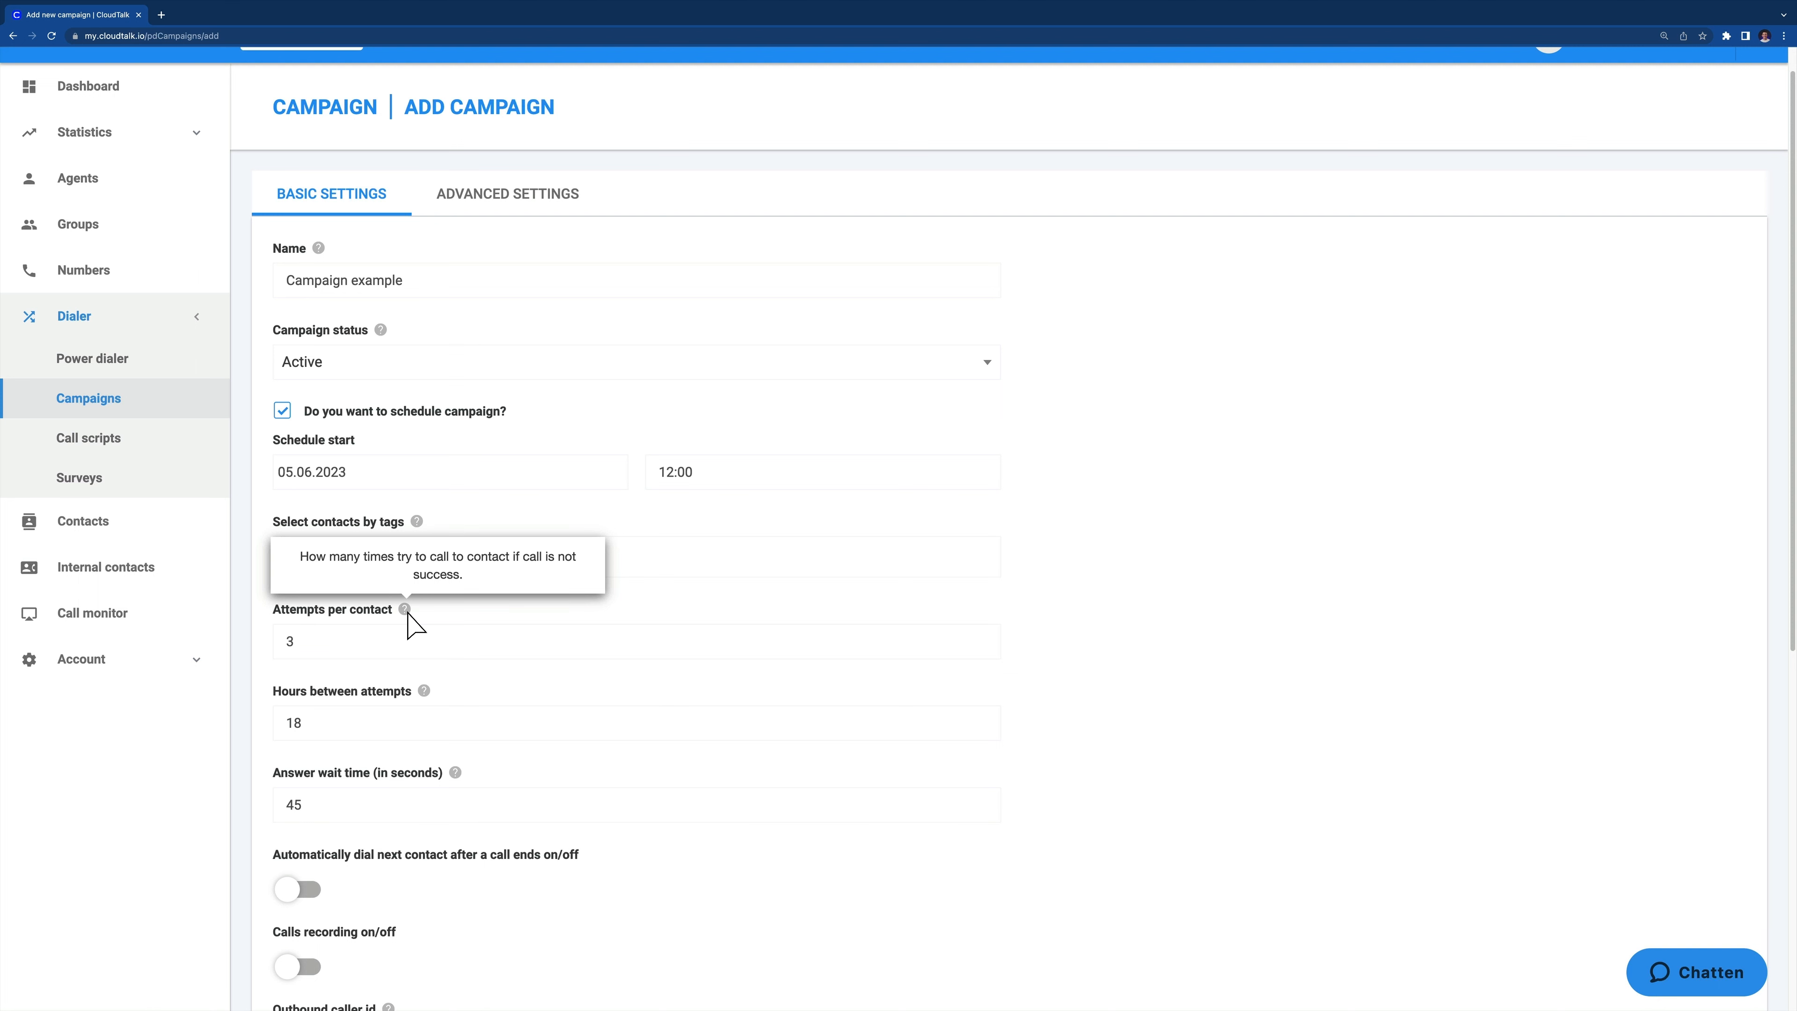
{"action": "left_click", "coordinate": [350, 649]}
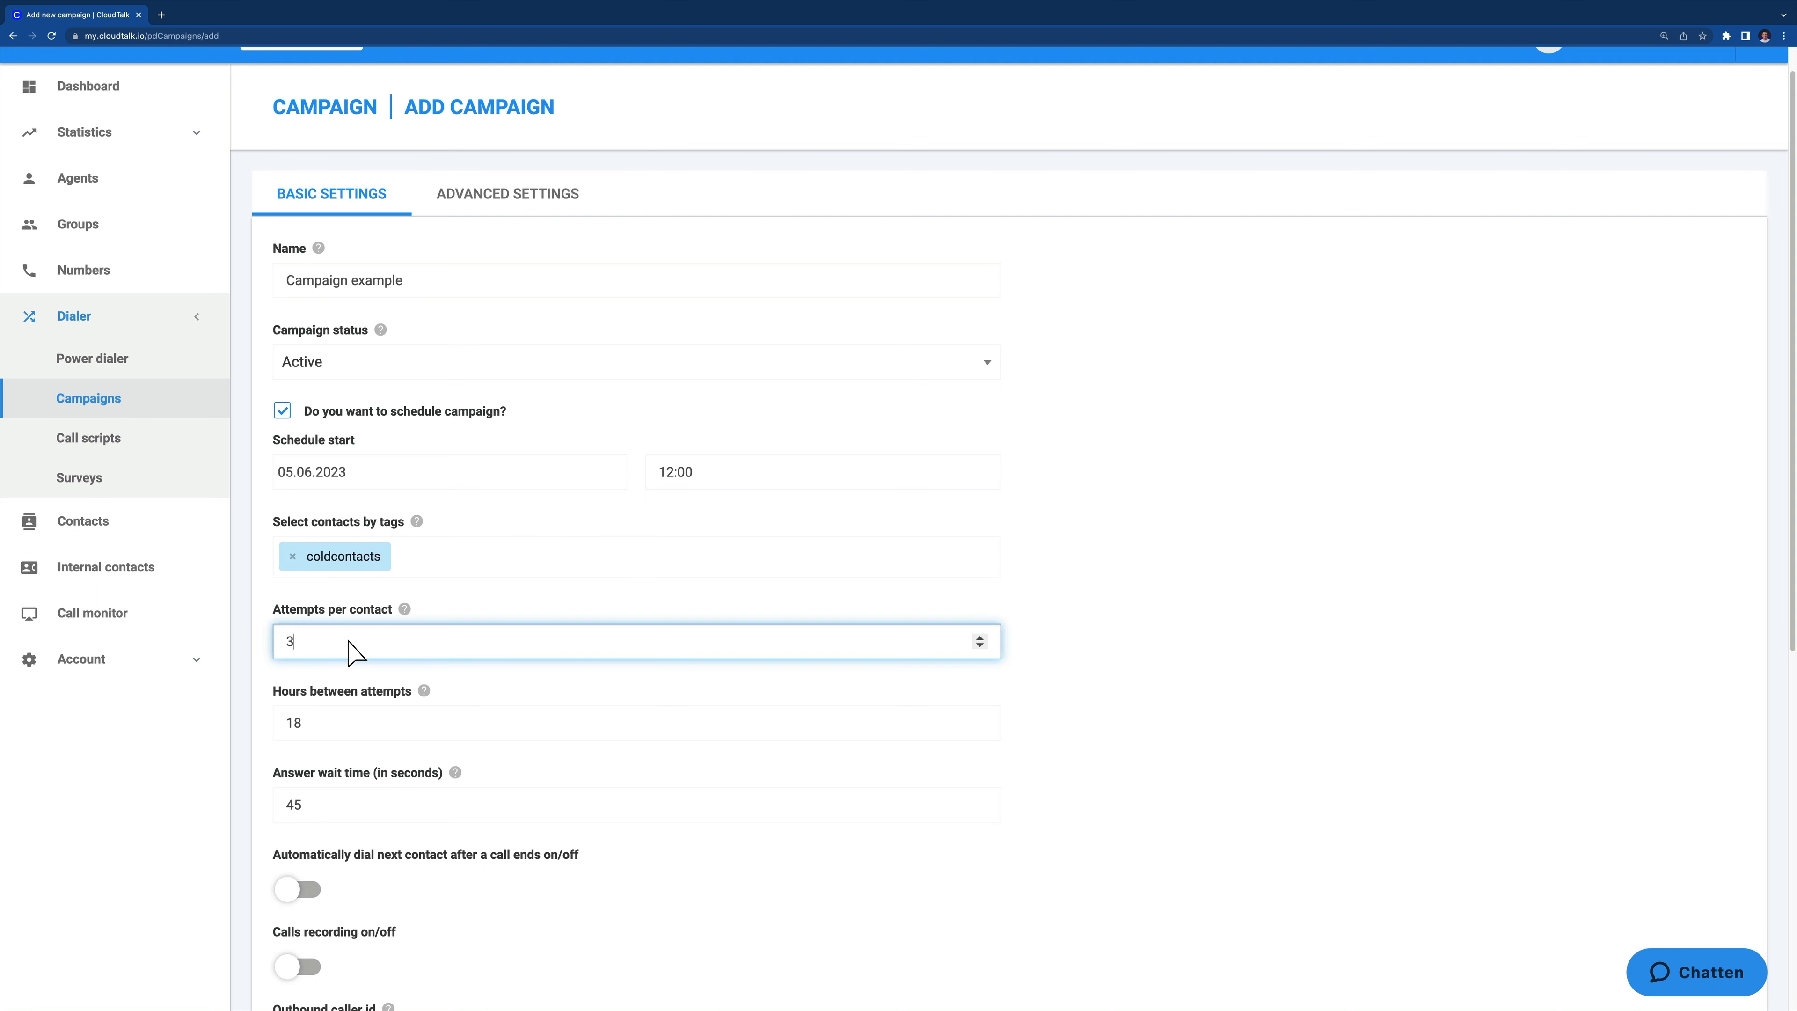
{"action": "left_click", "coordinate": [297, 667]}
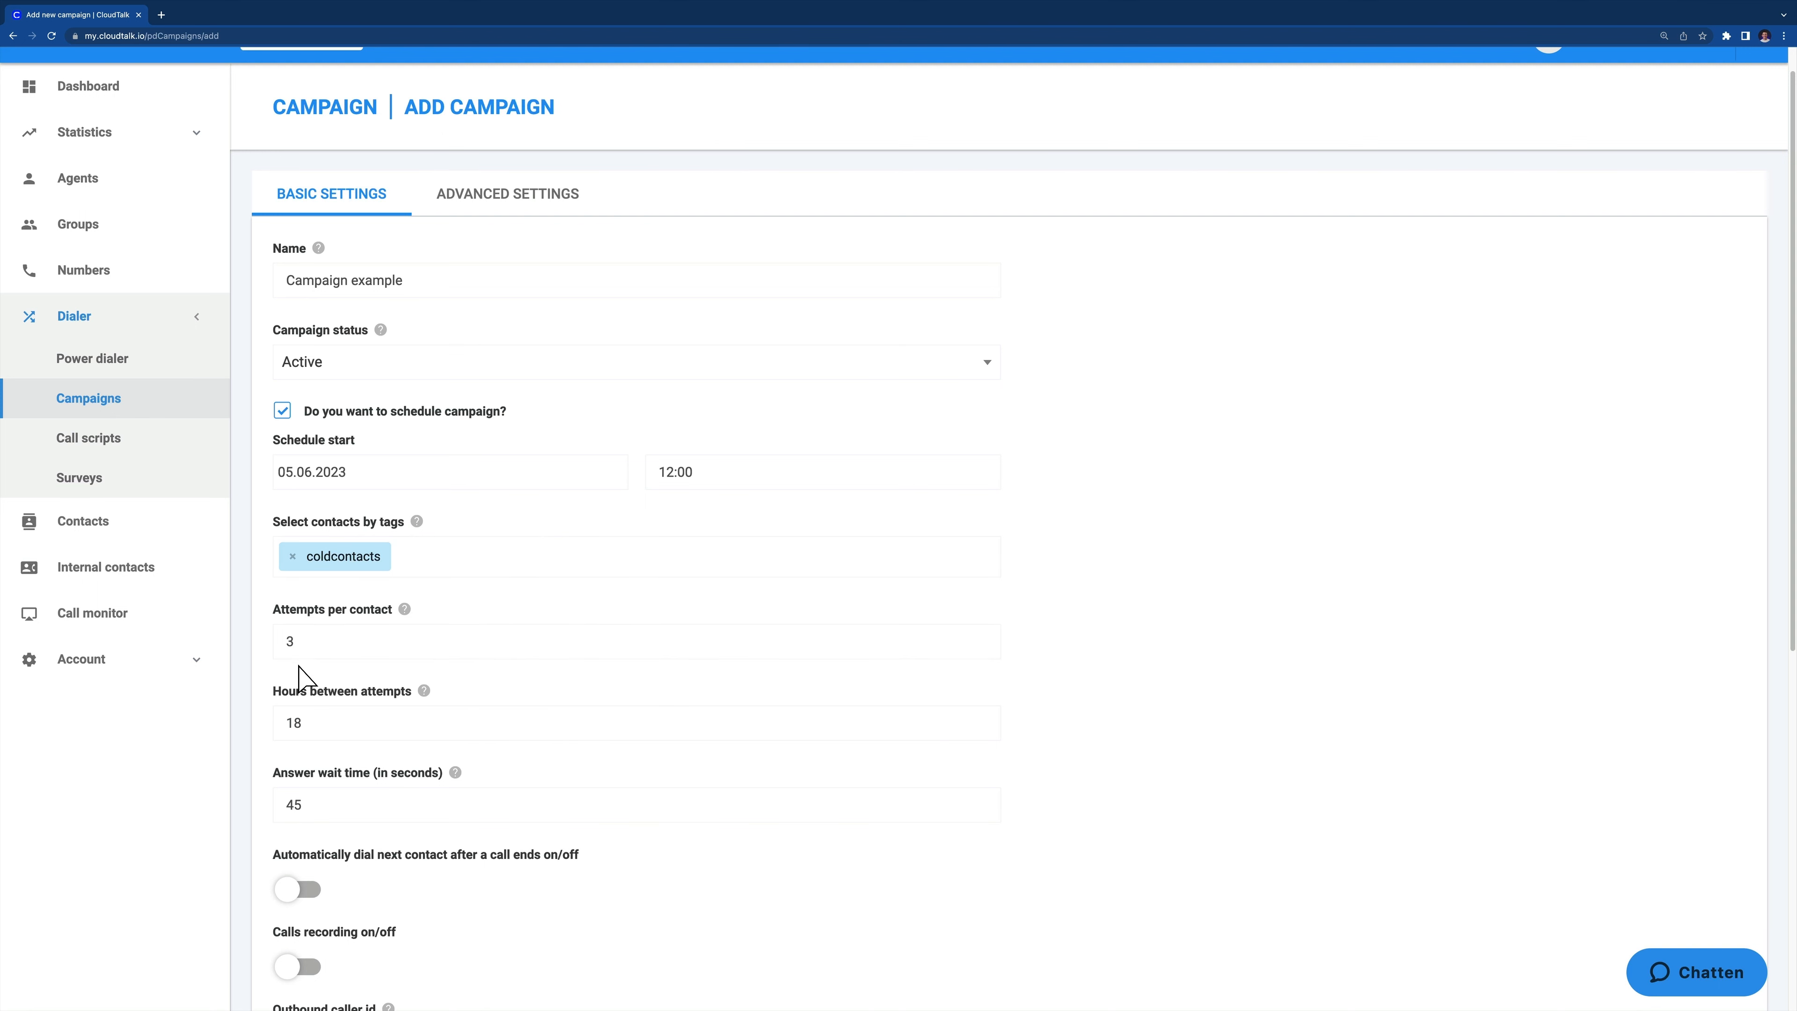
{"action": "mouse_move", "coordinate": [422, 686]}
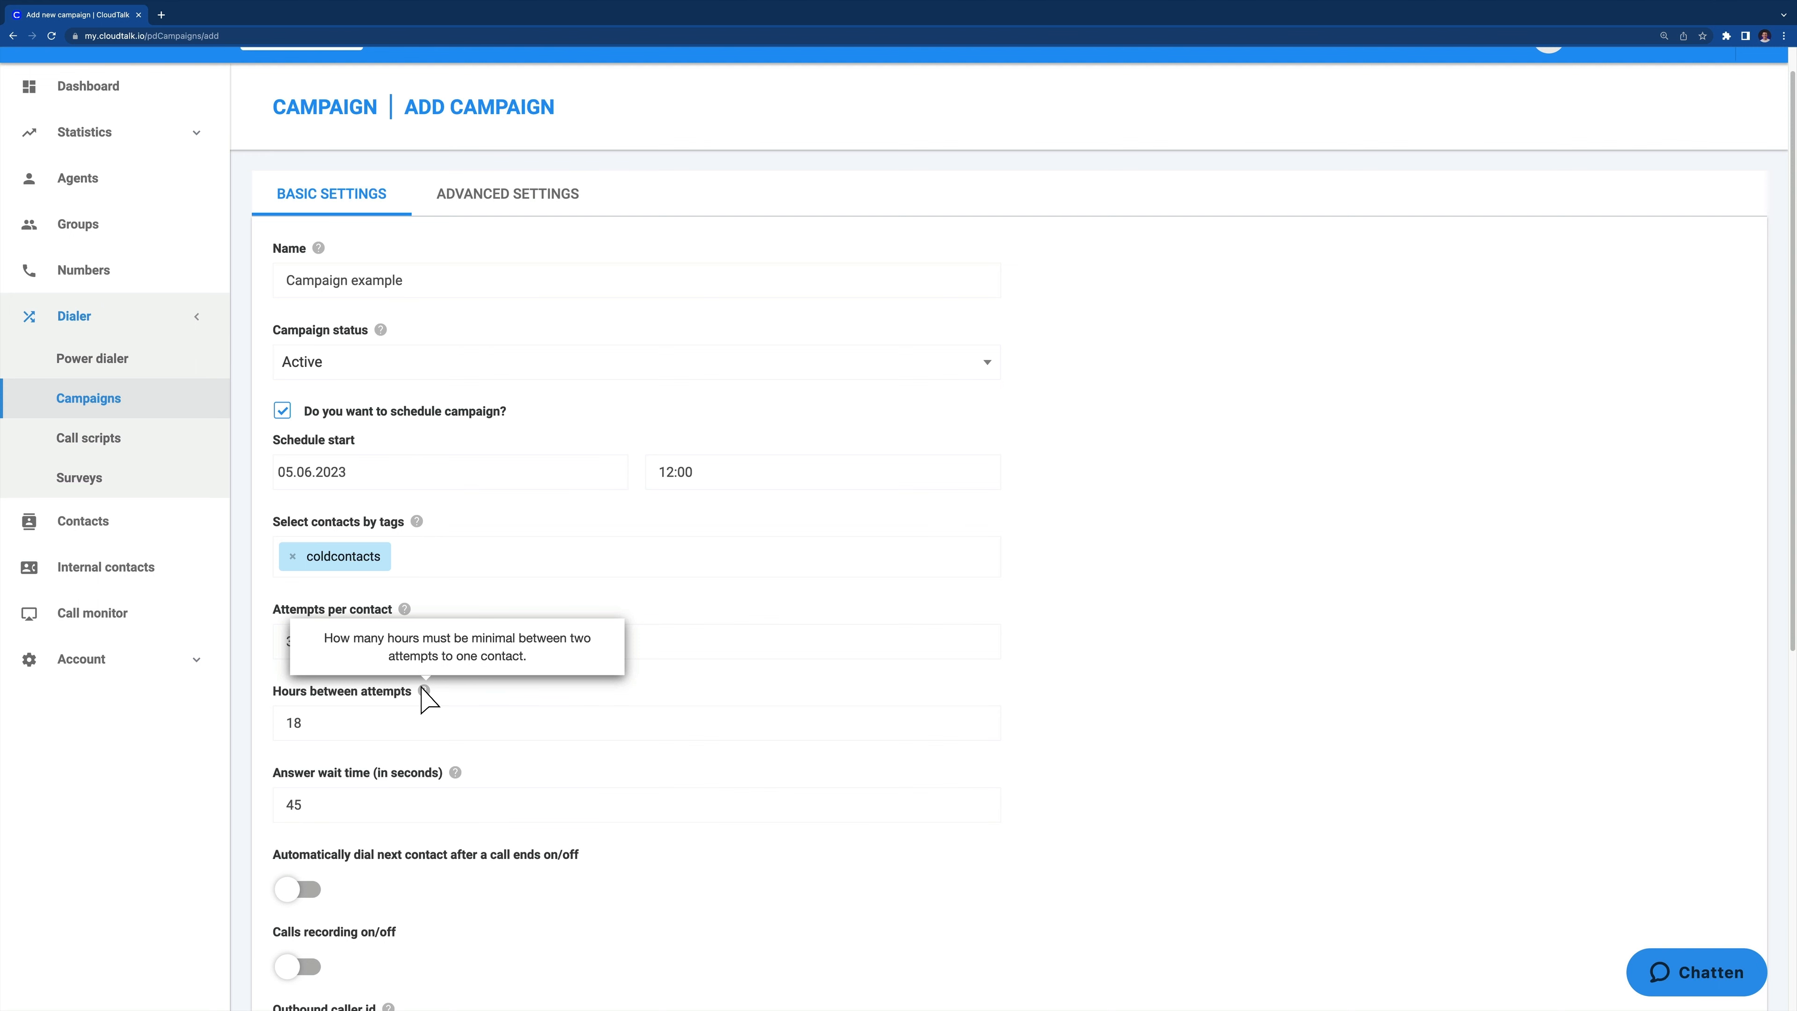
{"action": "scroll", "coordinate": [261, 725], "scroll_direction": "down", "scroll_amount": 1}
{"action": "scroll", "coordinate": [261, 736], "scroll_direction": "down", "scroll_amount": 3}
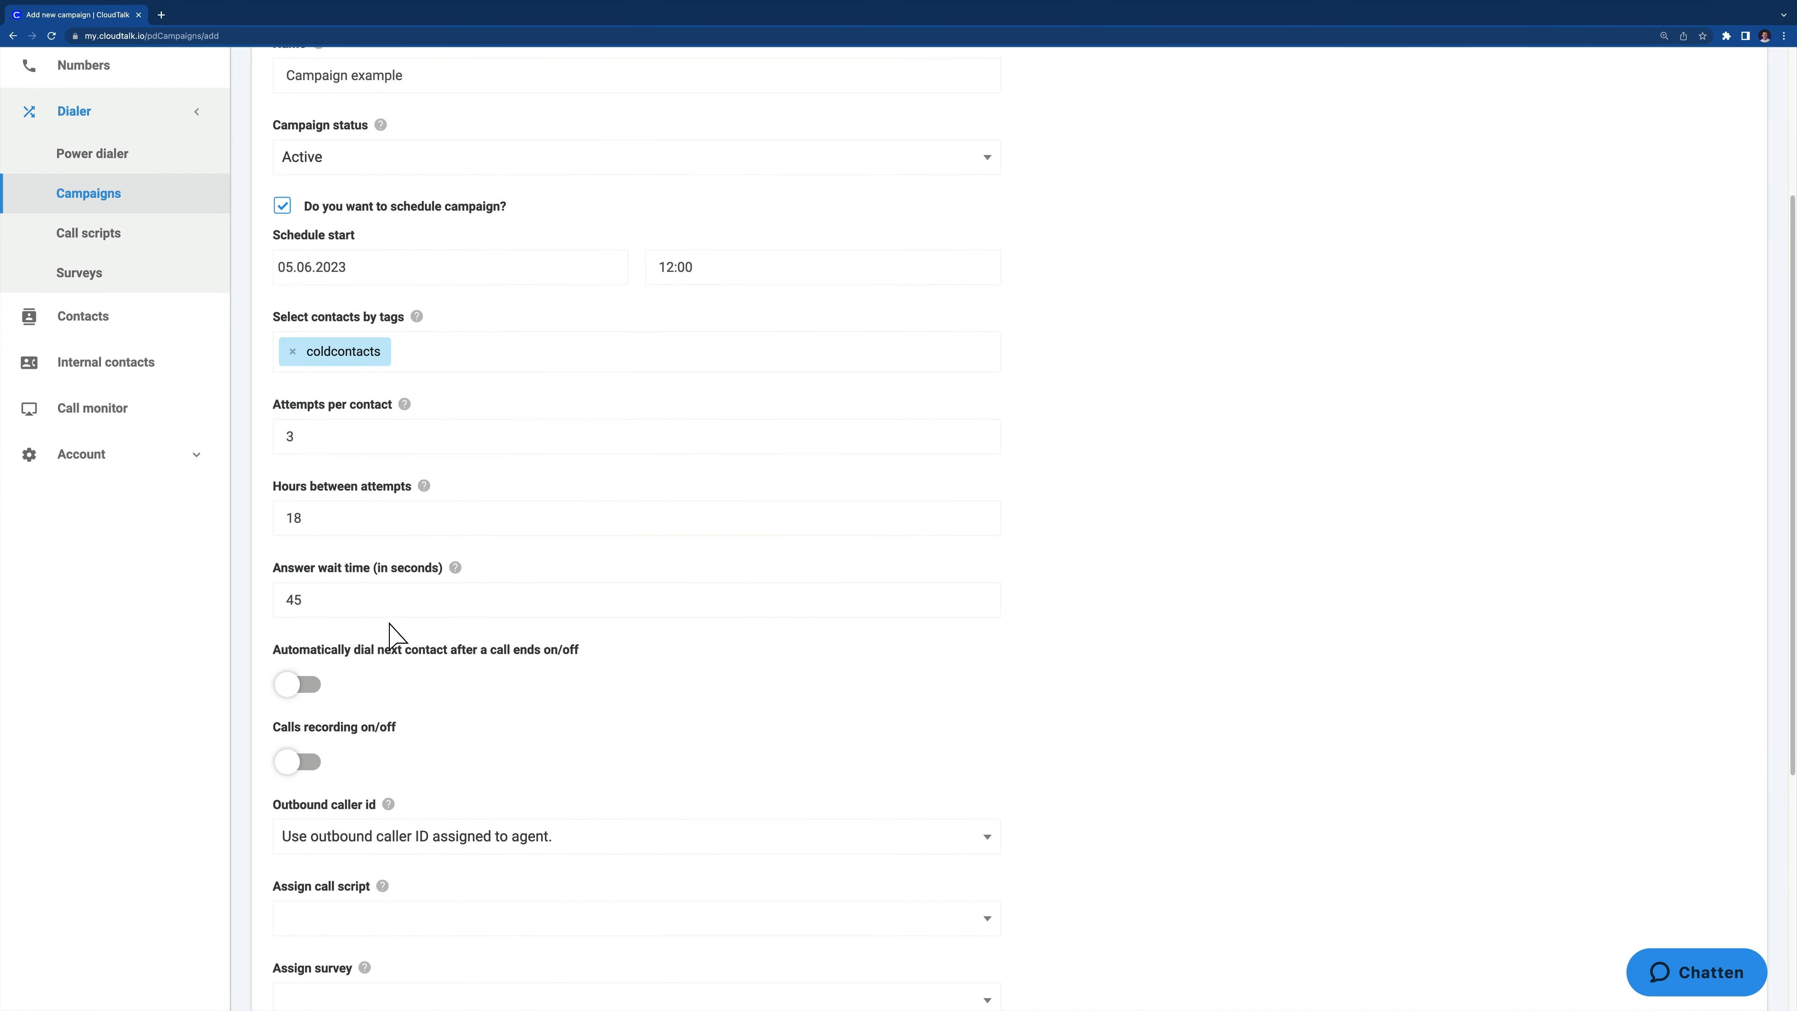
{"action": "mouse_move", "coordinate": [456, 569]}
Enable automatic dialing of the next contact after a call ends and turn on calls recording.
{"action": "scroll", "coordinate": [321, 630], "scroll_direction": "down", "scroll_amount": 2}
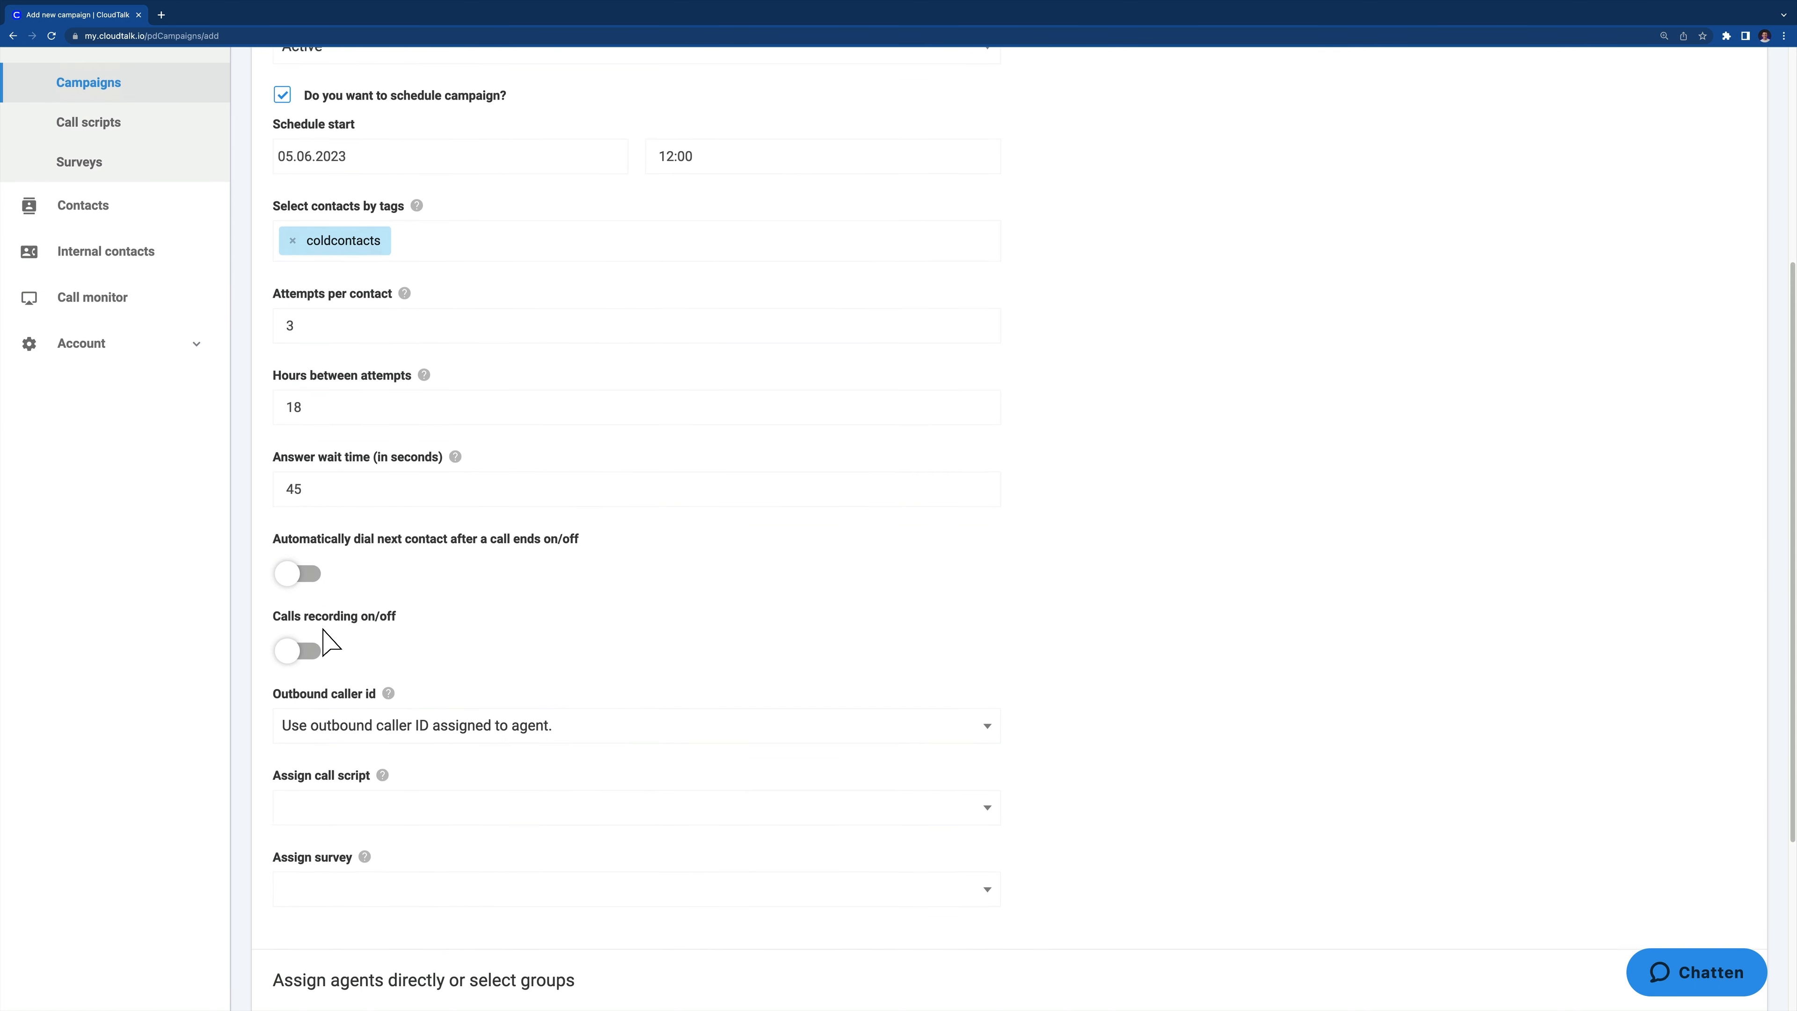
{"action": "left_click", "coordinate": [292, 573]}
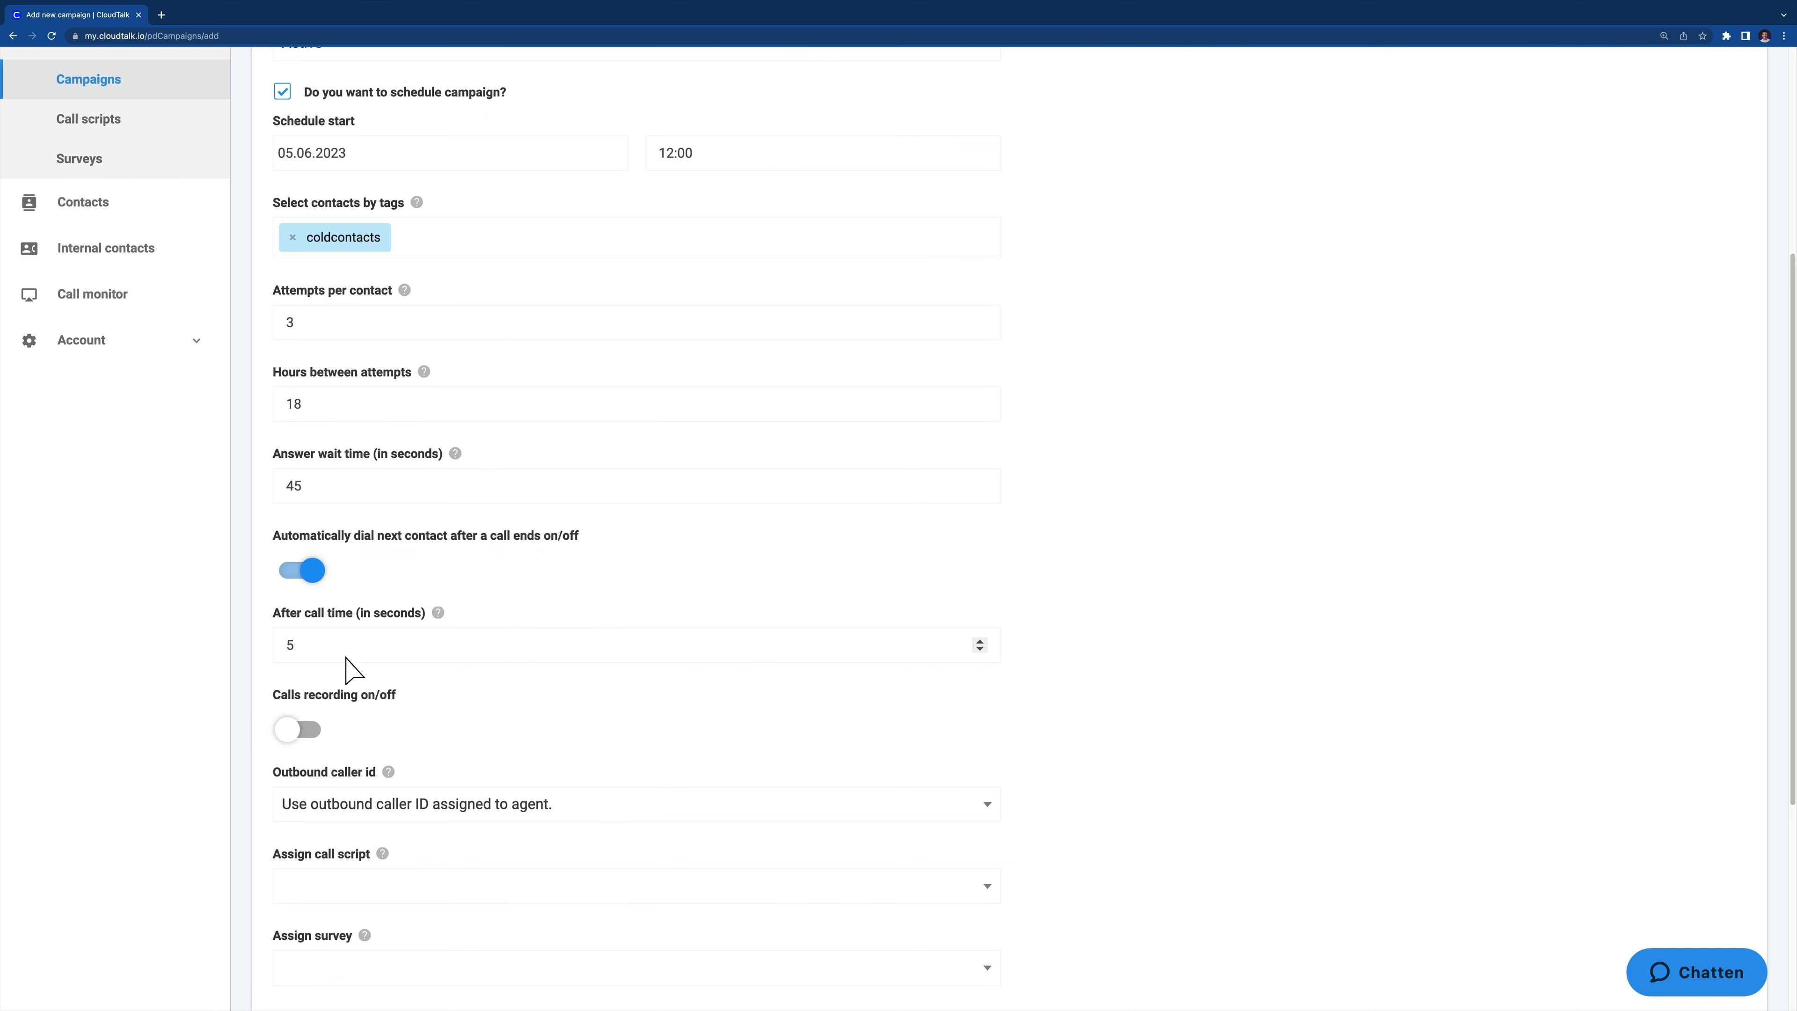
{"action": "left_click", "coordinate": [290, 732]}
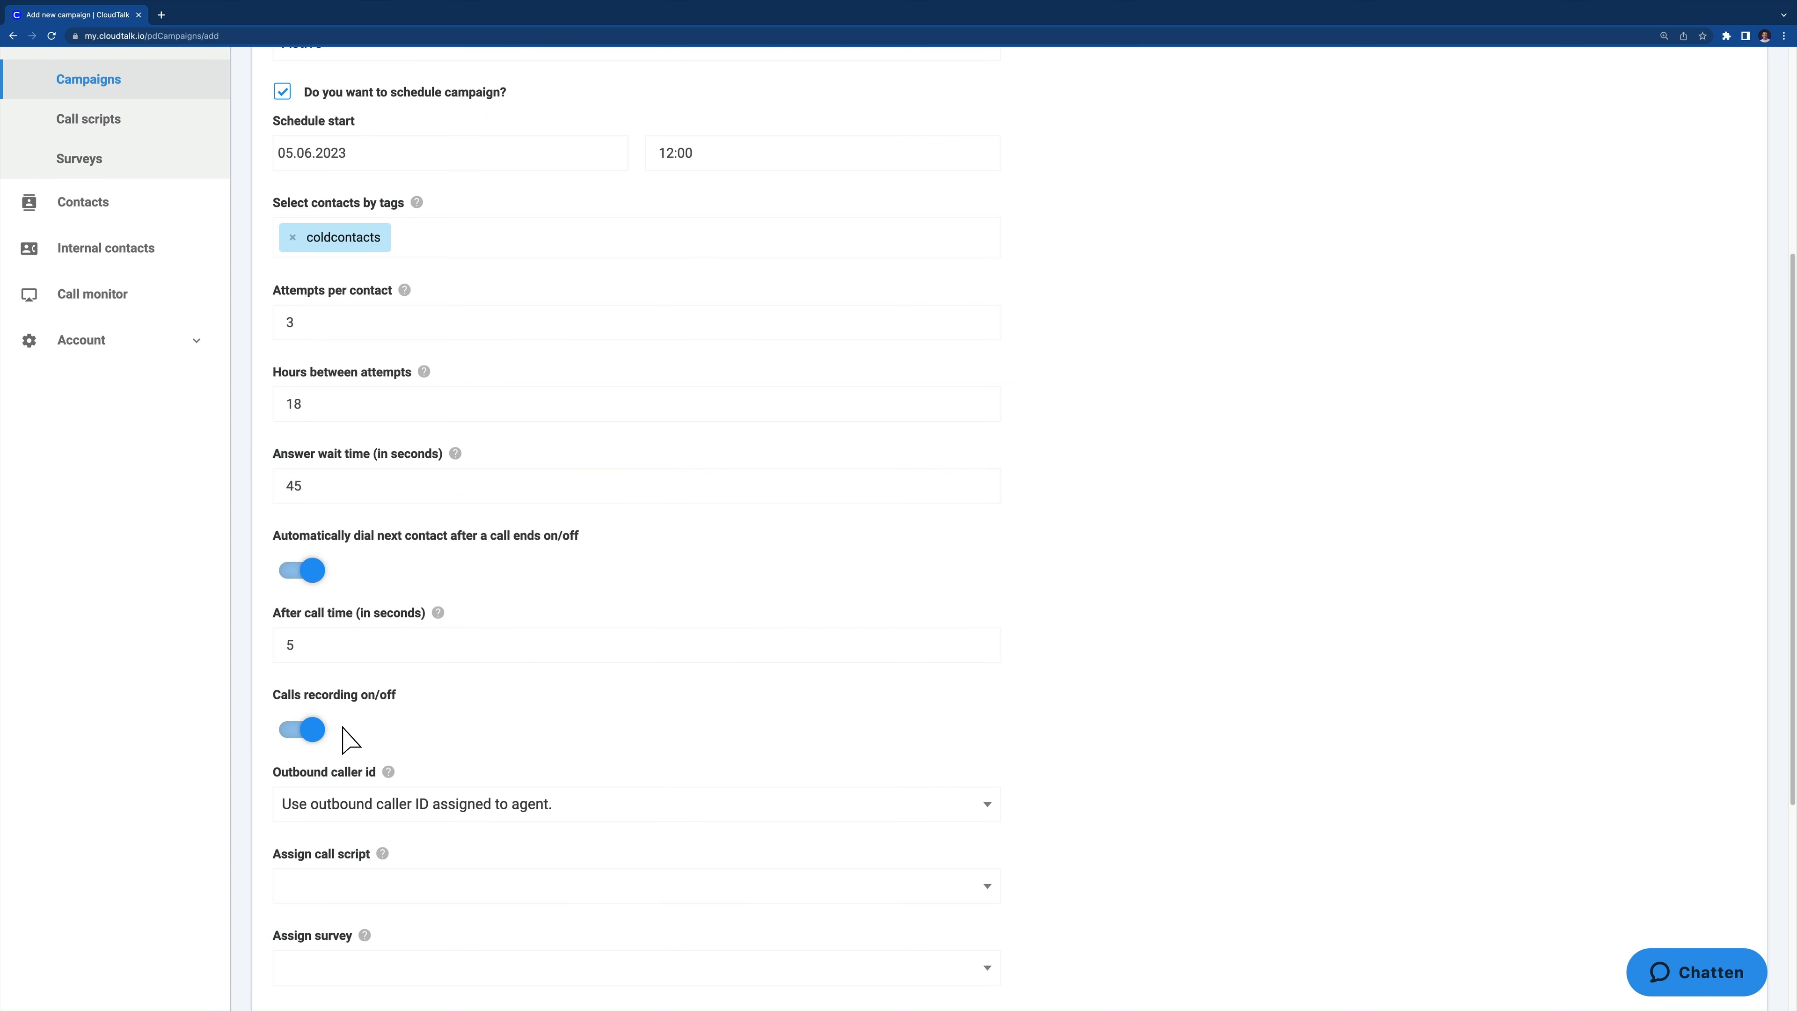
Set the campaign's outbound caller ID to "Use outbound caller ID assigned to agent.".
{"action": "scroll", "coordinate": [349, 739], "scroll_direction": "down", "scroll_amount": 4}
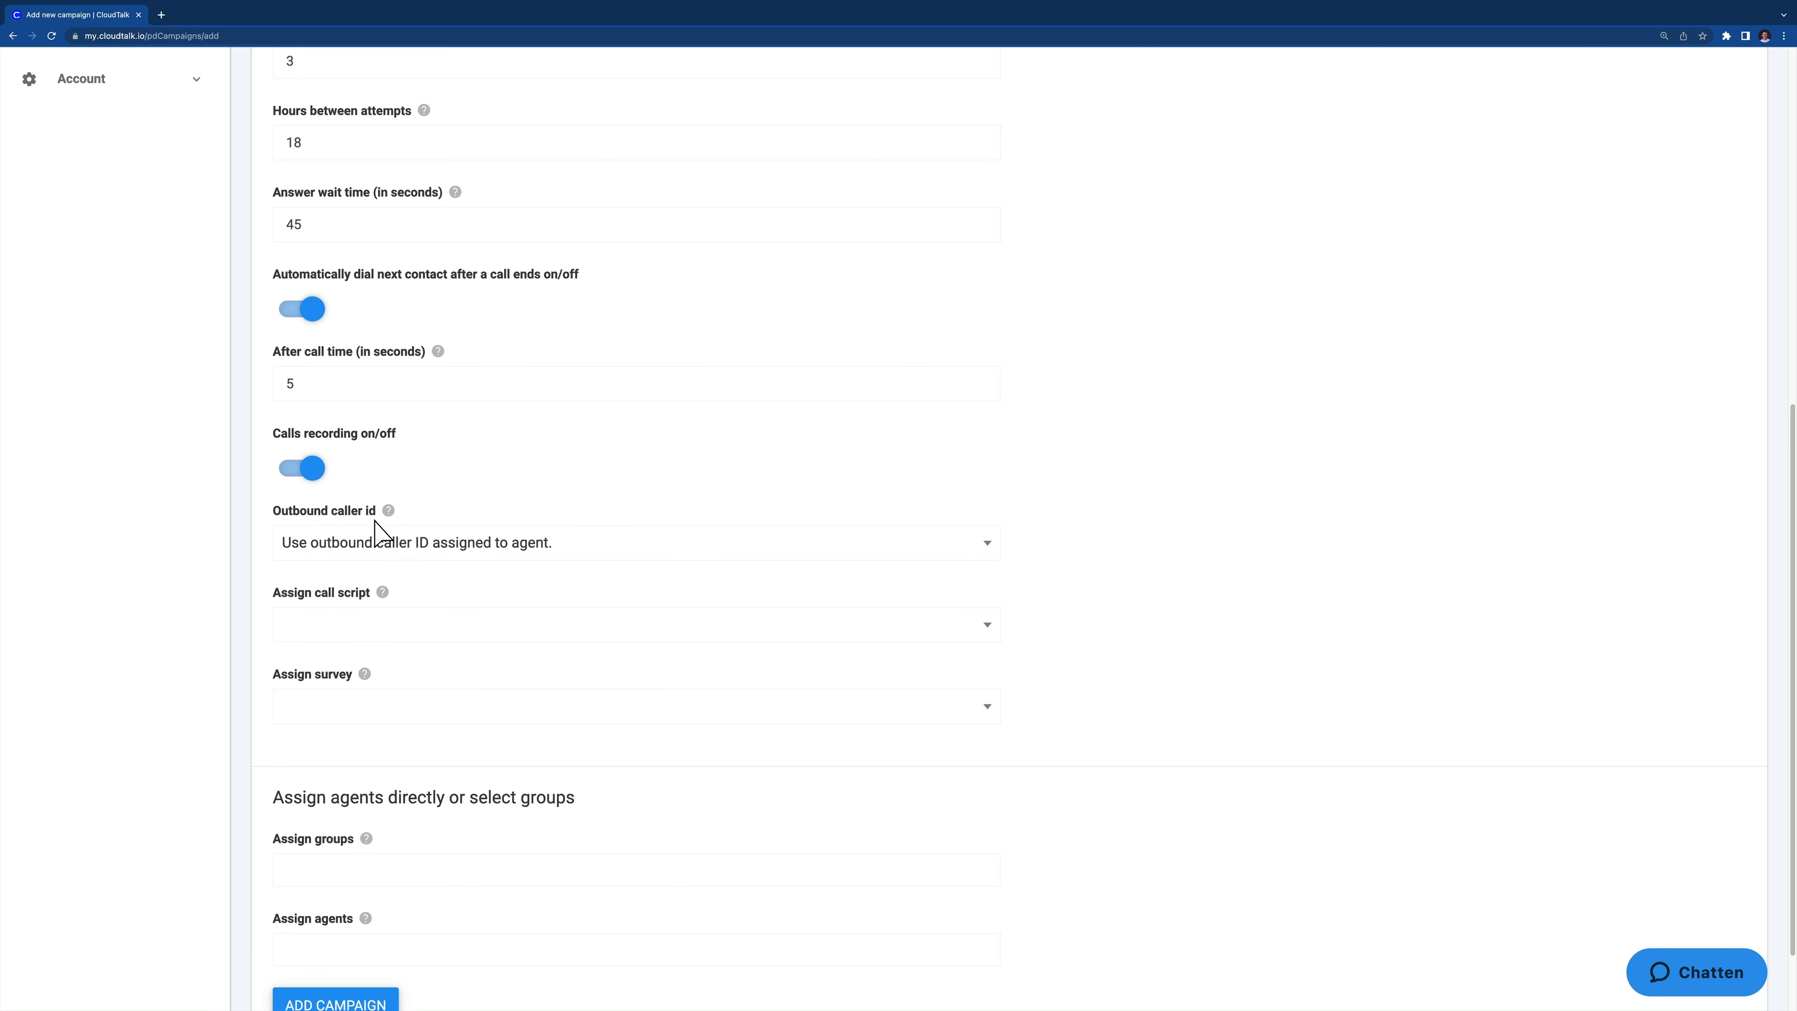
{"action": "mouse_move", "coordinate": [384, 512]}
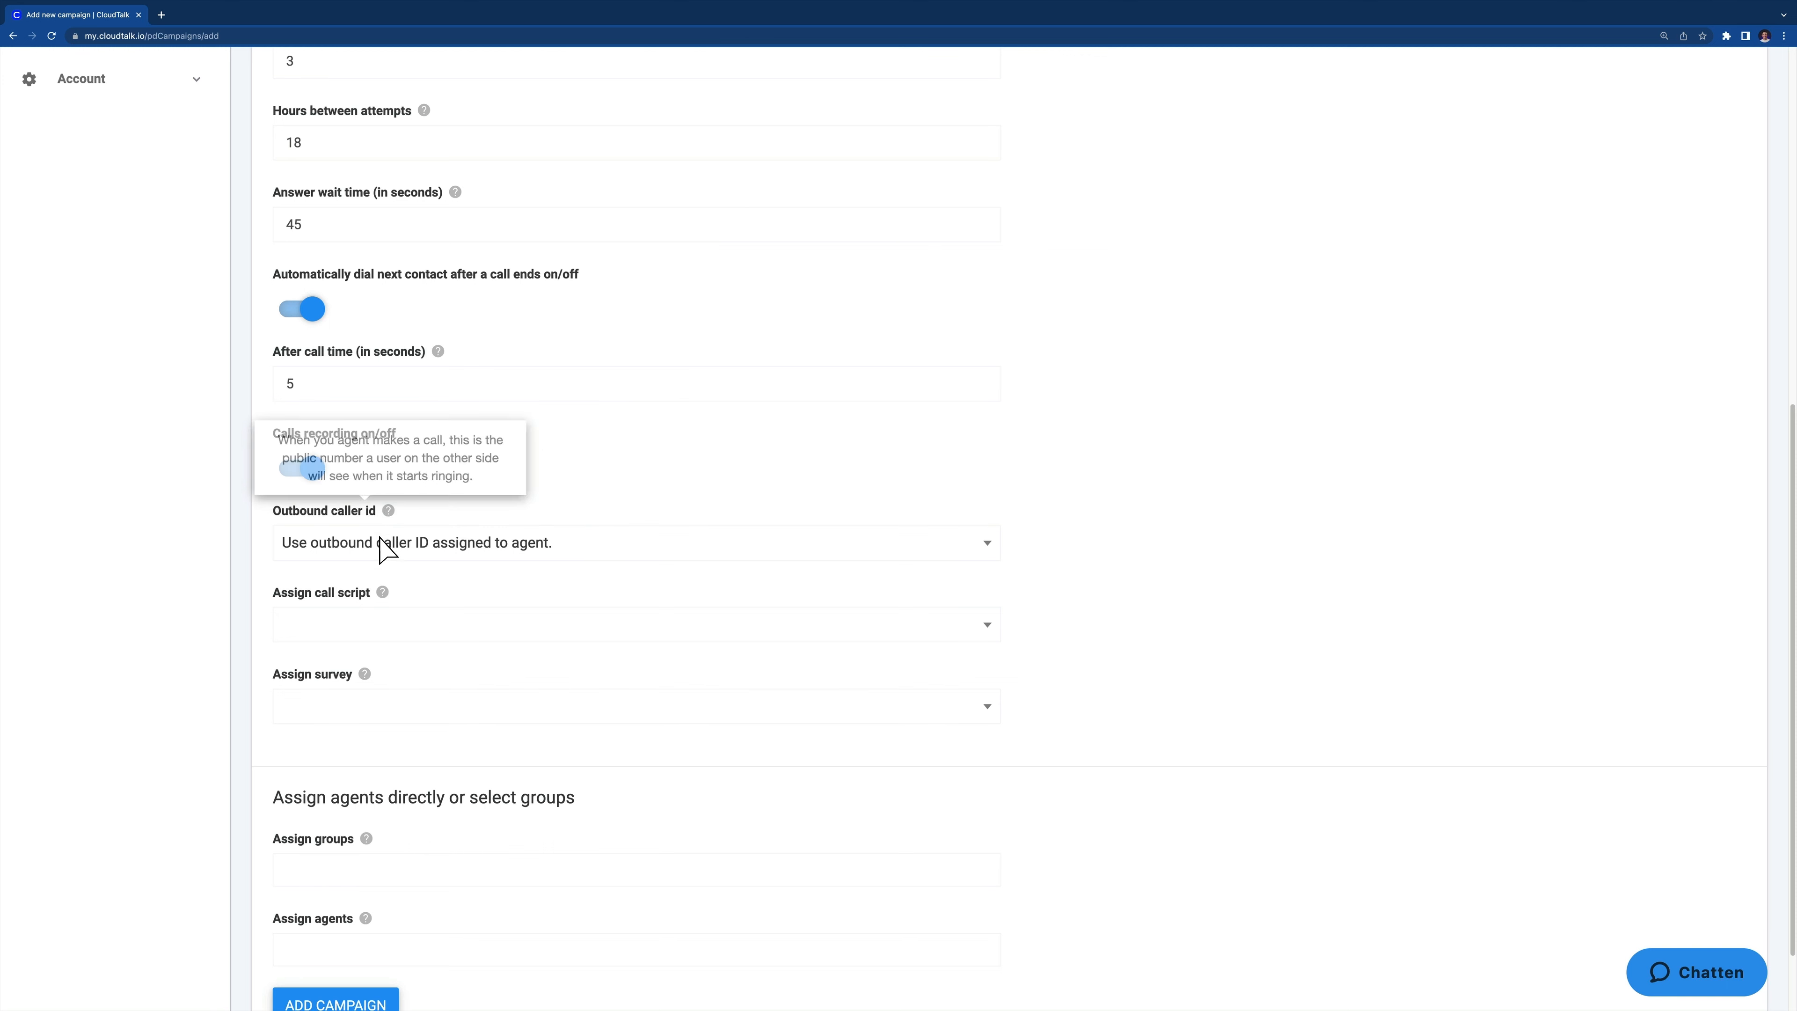
{"action": "left_click", "coordinate": [381, 543]}
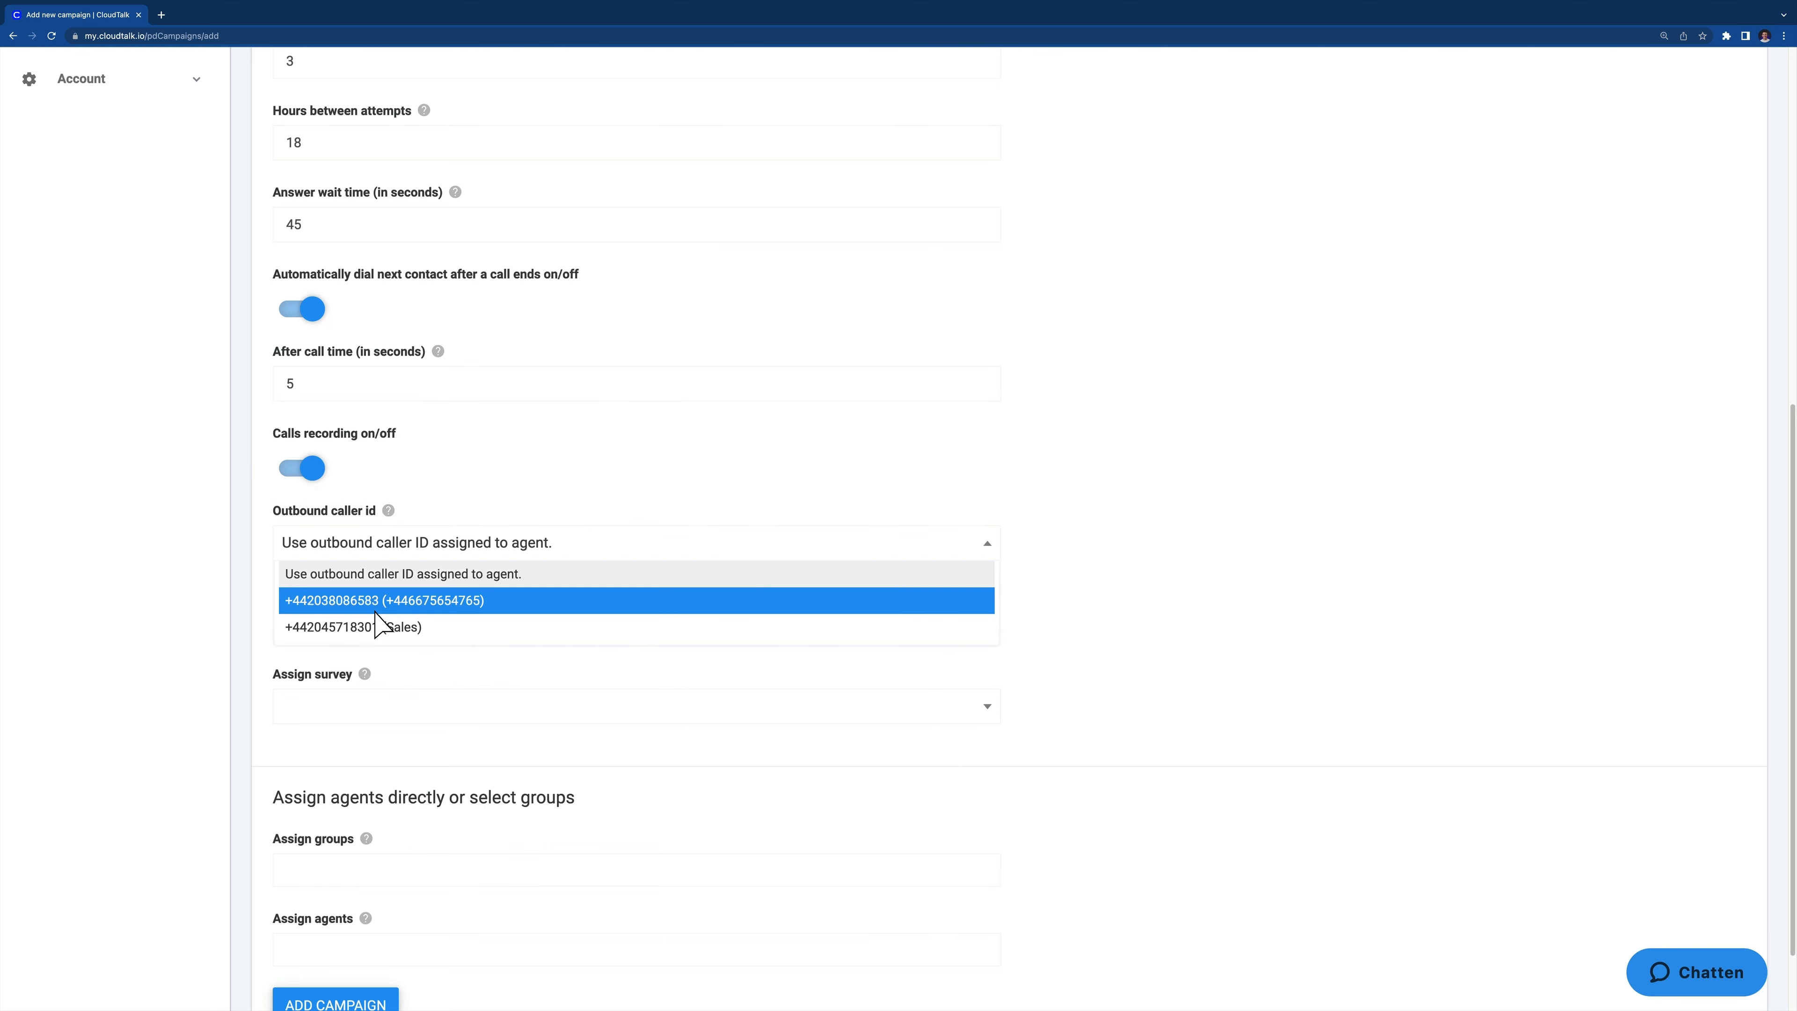
{"action": "left_click", "coordinate": [392, 574]}
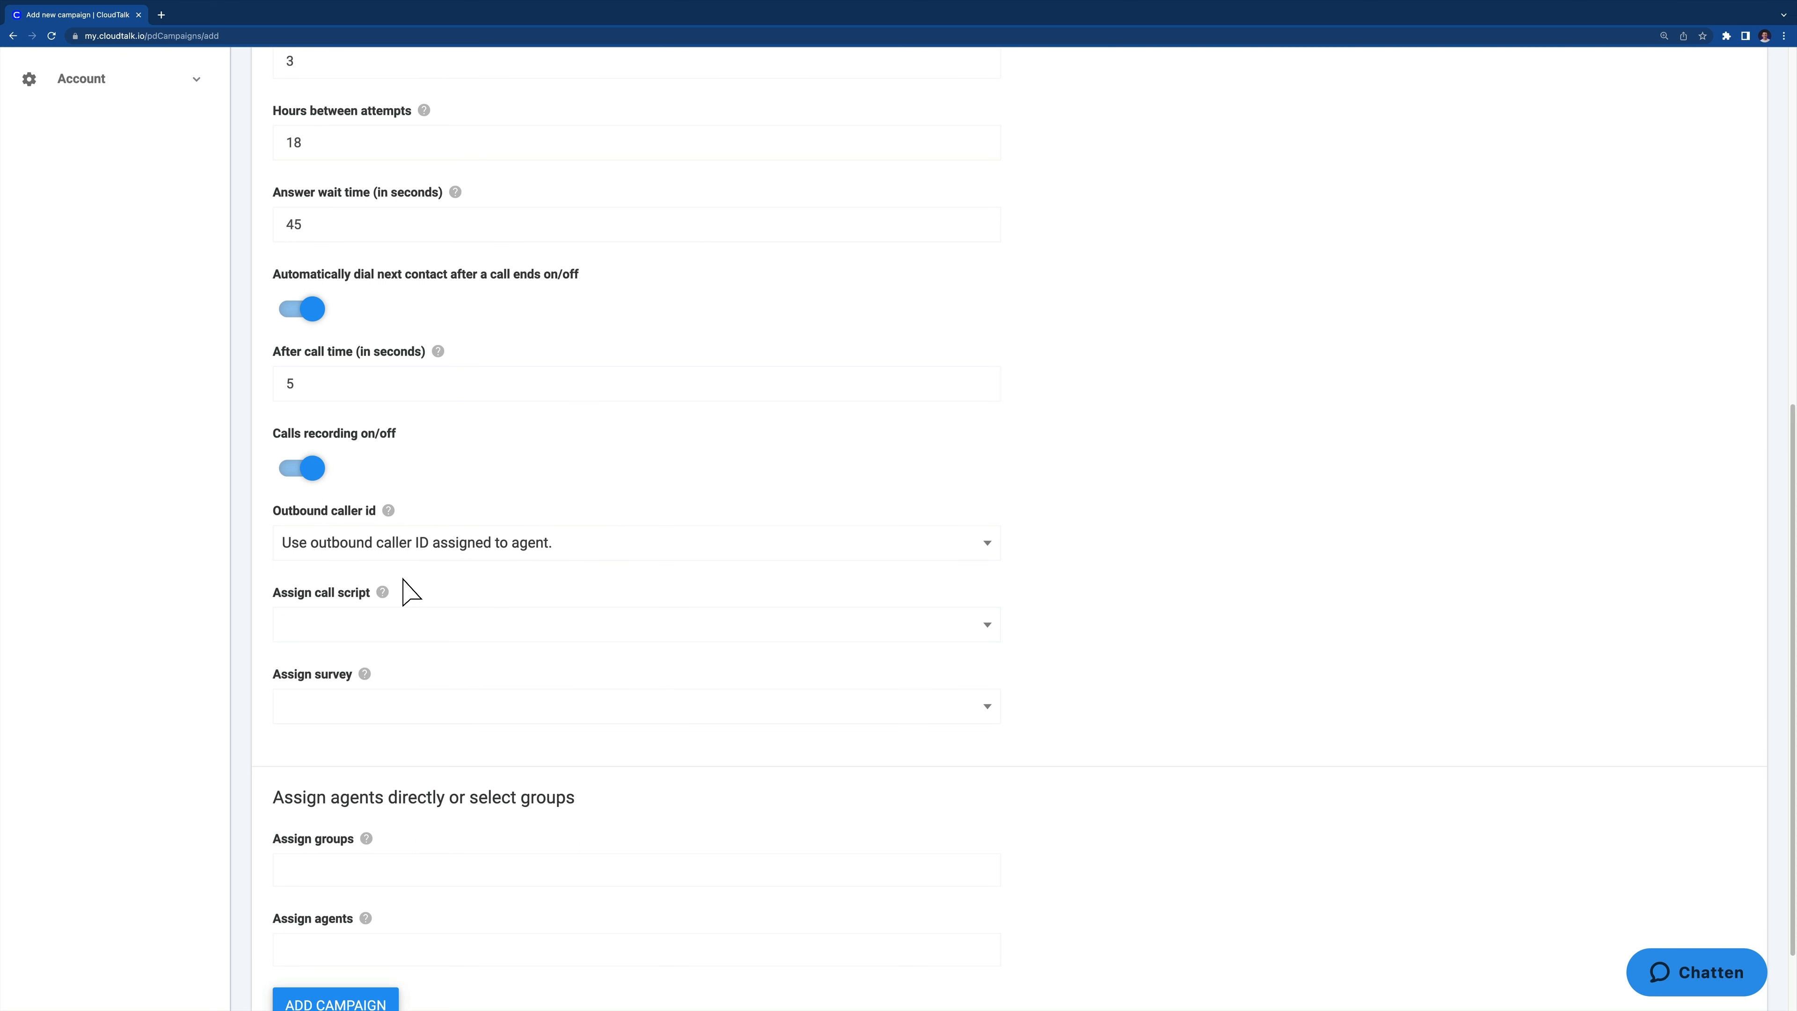
Assign the Lead call script and the "Follow-up questions to CloudTalk cold outreach" survey to the campaign.
{"action": "mouse_move", "coordinate": [383, 593]}
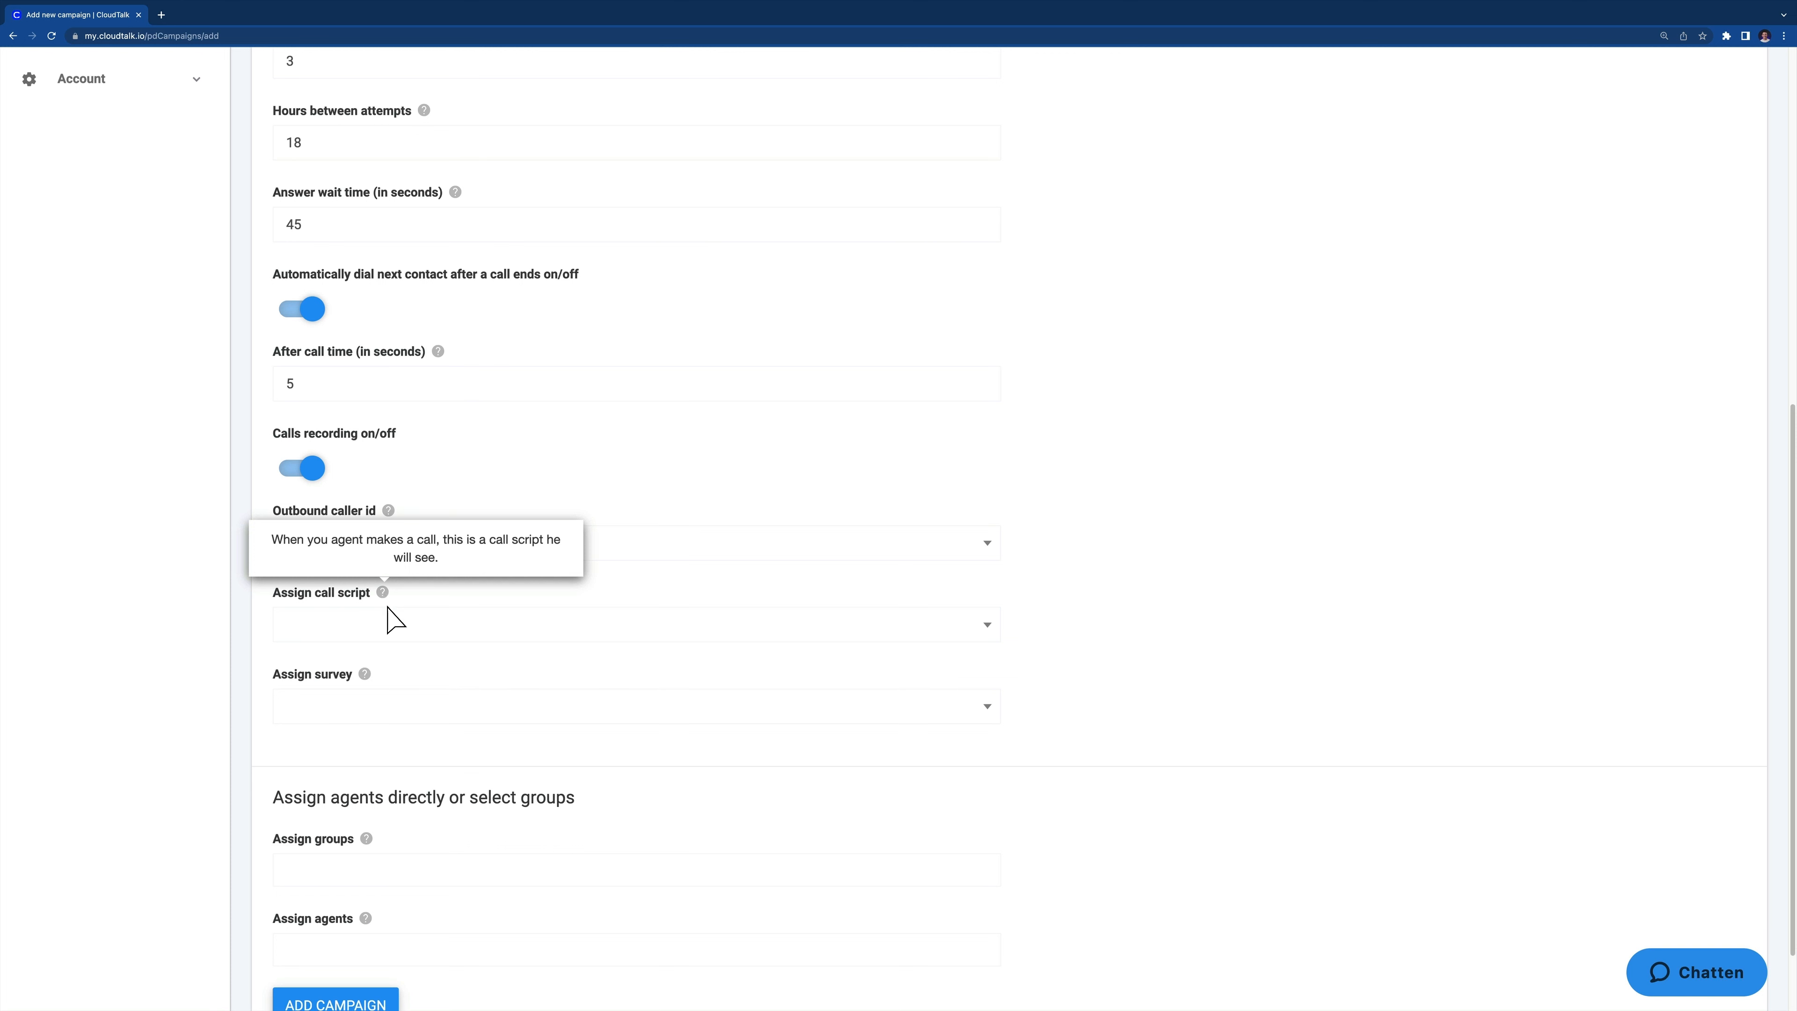
{"action": "left_click", "coordinate": [387, 626]}
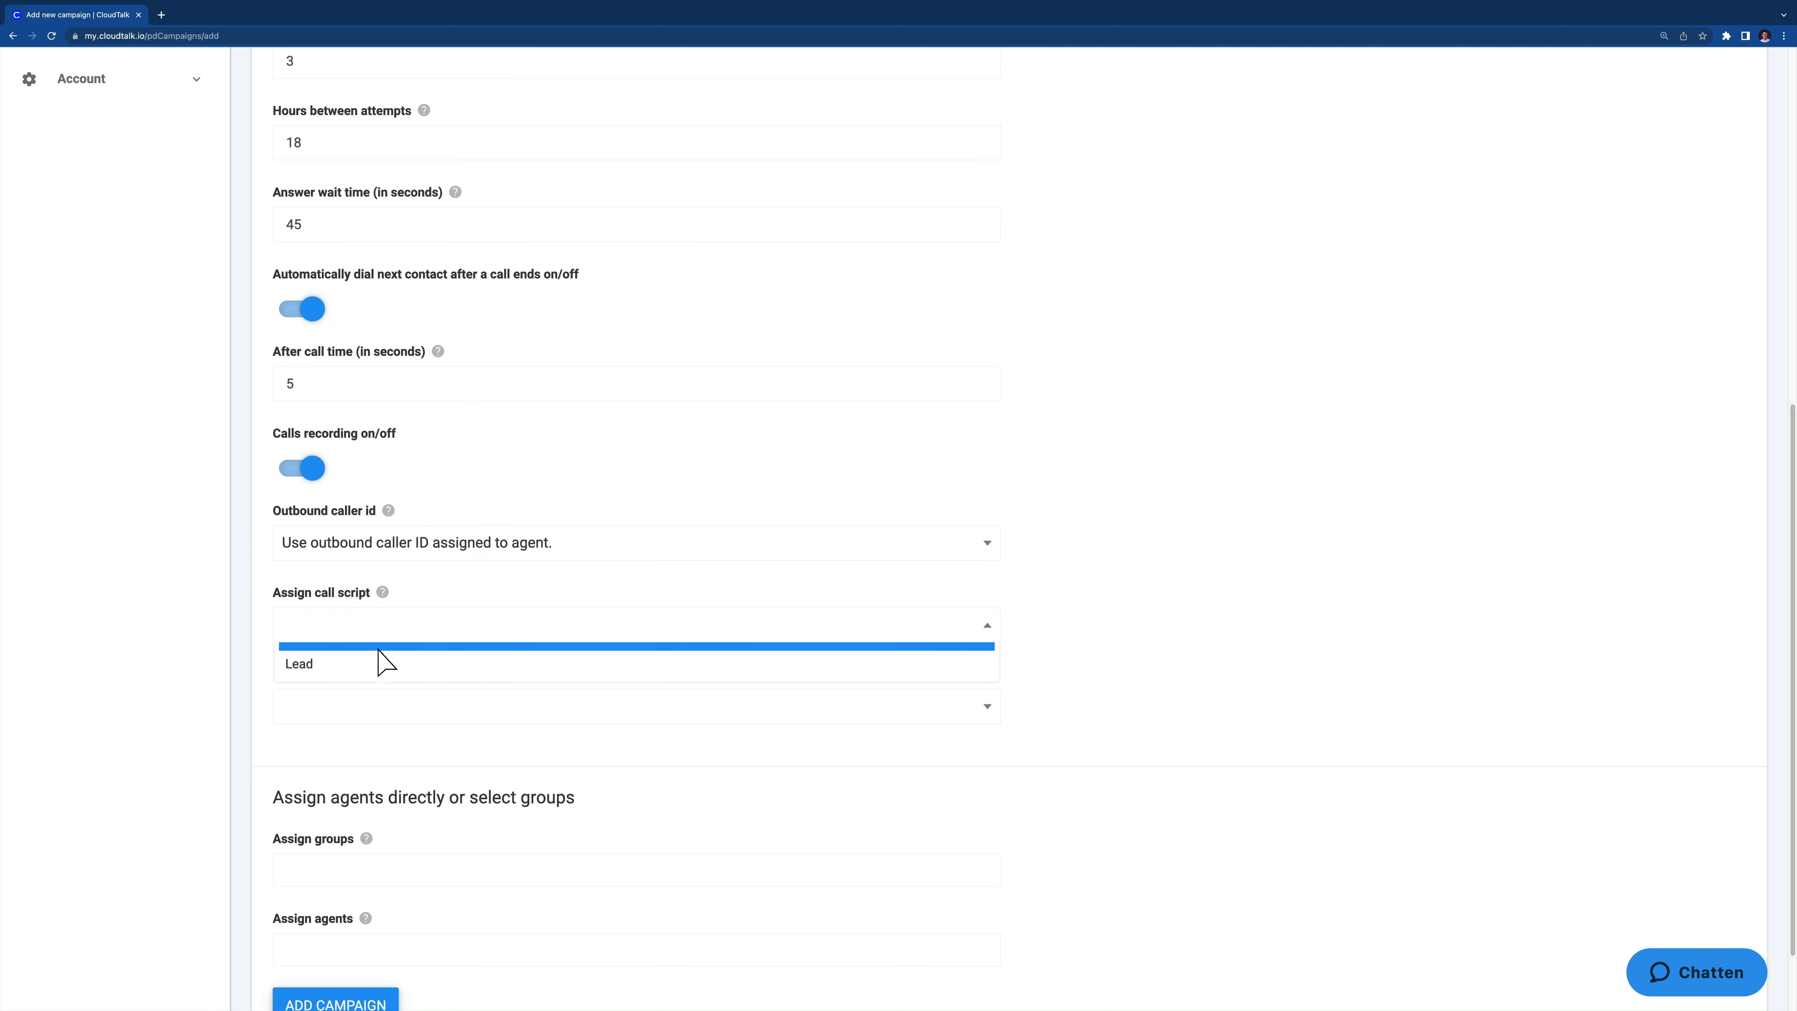
{"action": "left_click", "coordinate": [377, 665]}
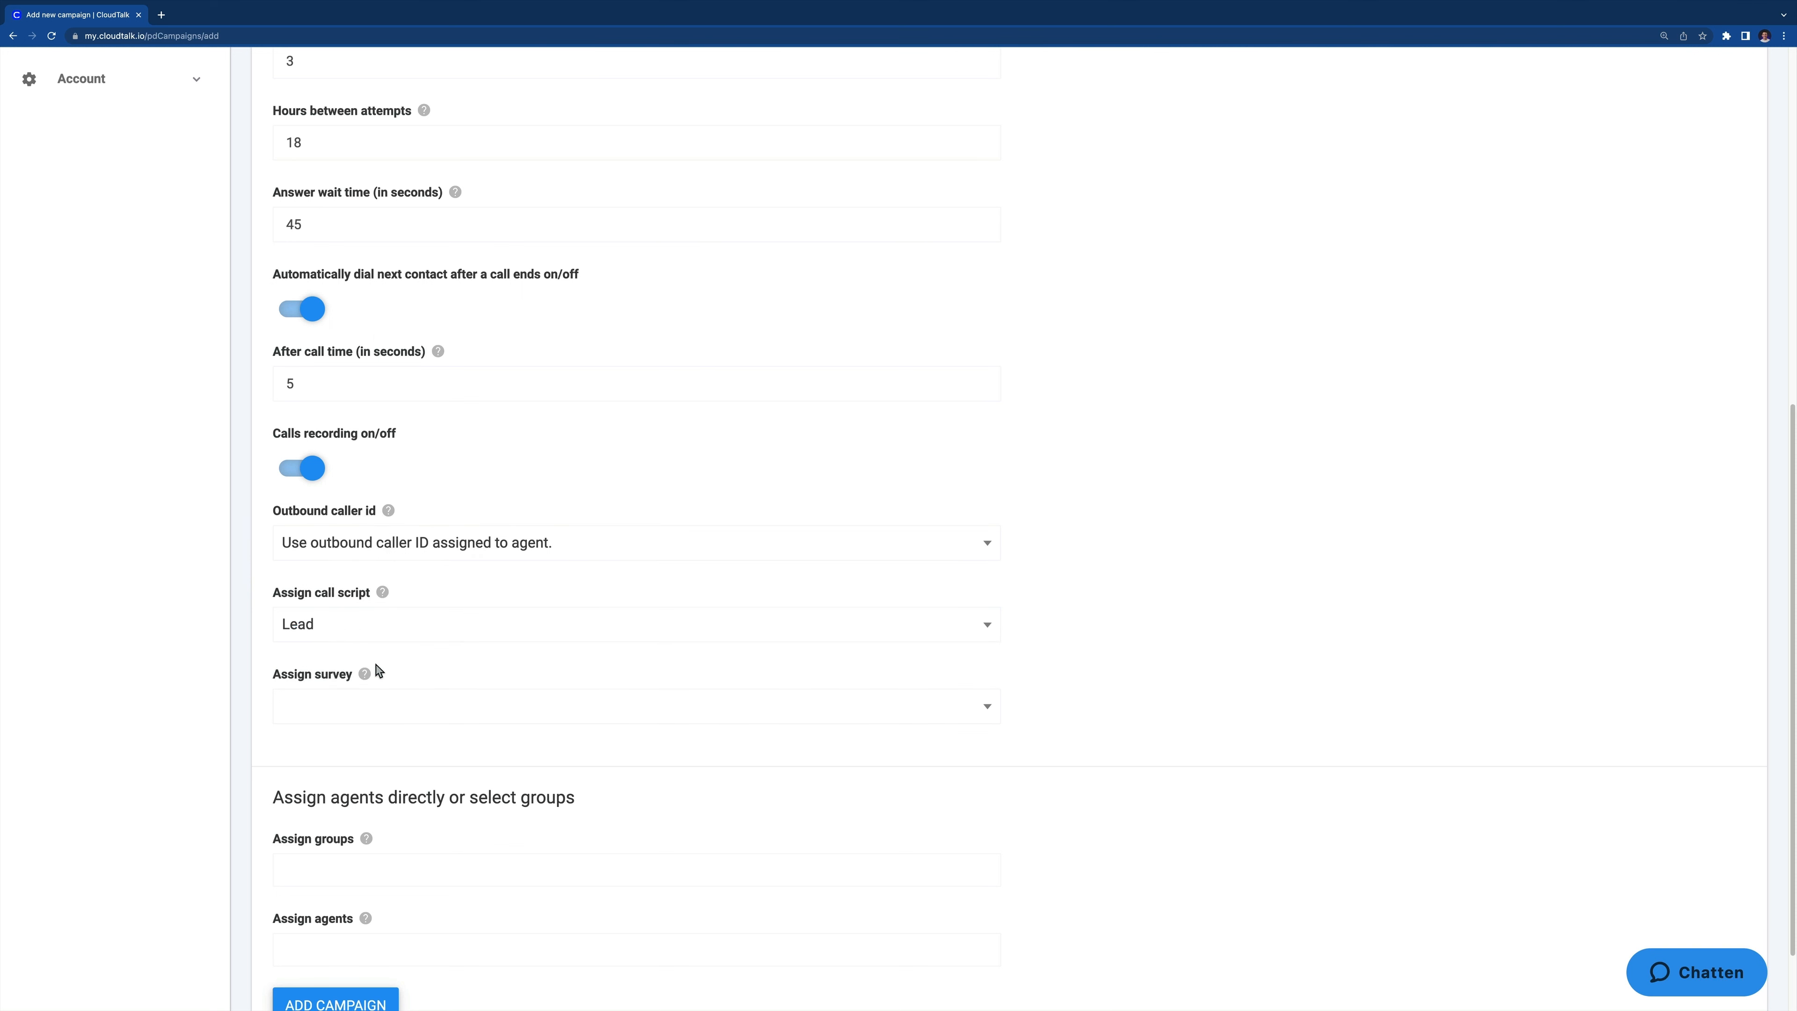
{"action": "mouse_move", "coordinate": [366, 675]}
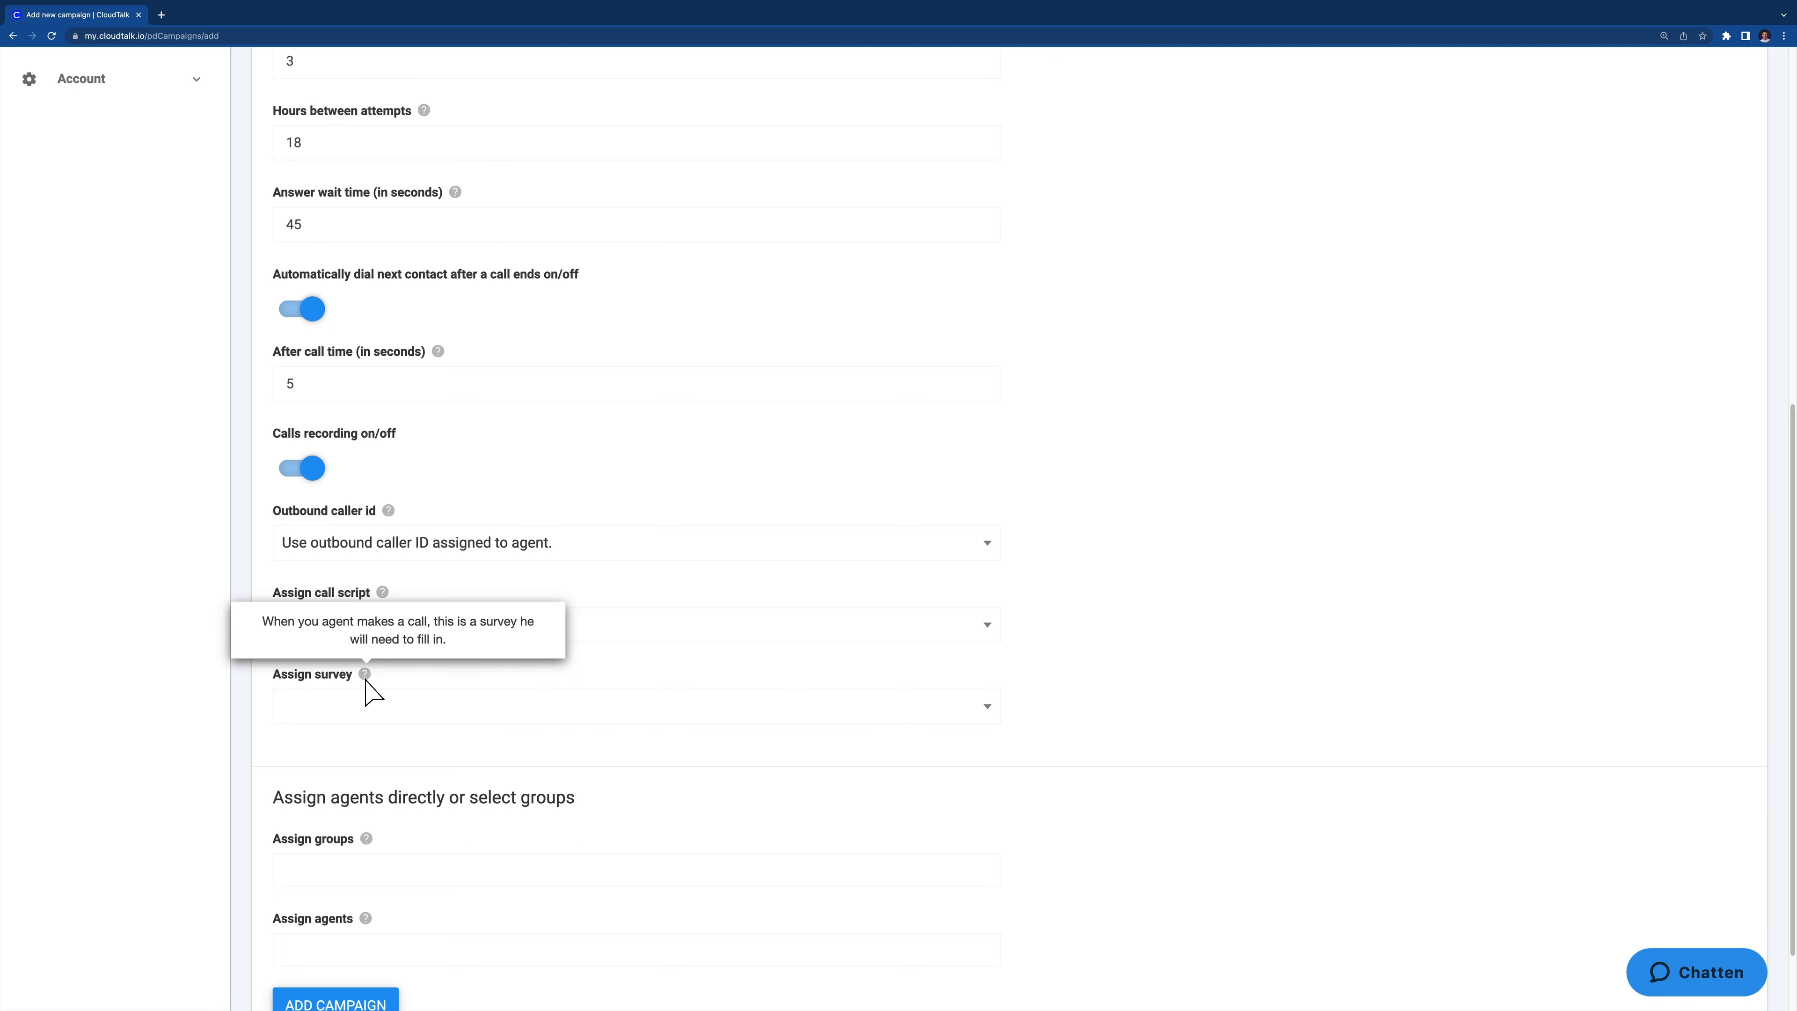
{"action": "left_click", "coordinate": [357, 704]}
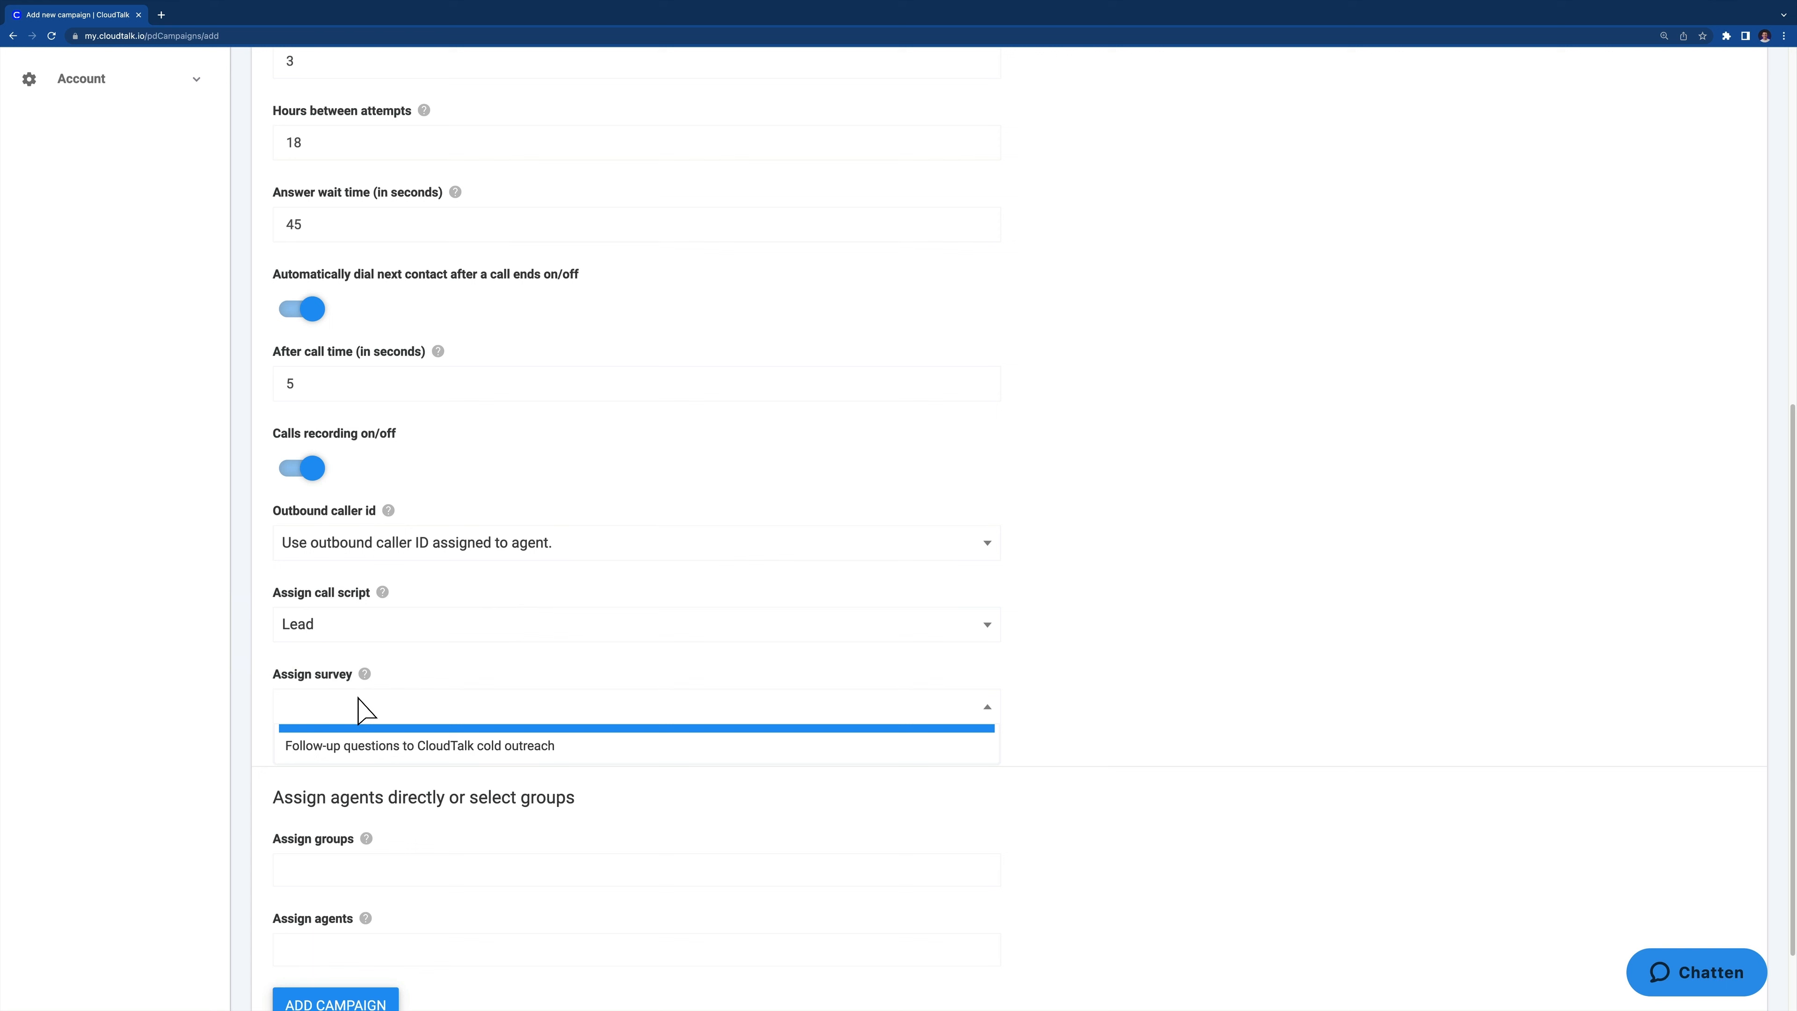
{"action": "left_click", "coordinate": [357, 745]}
Assign the French group and the account's own agent to the campaign.
{"action": "scroll", "coordinate": [357, 750], "scroll_direction": "down", "scroll_amount": 3}
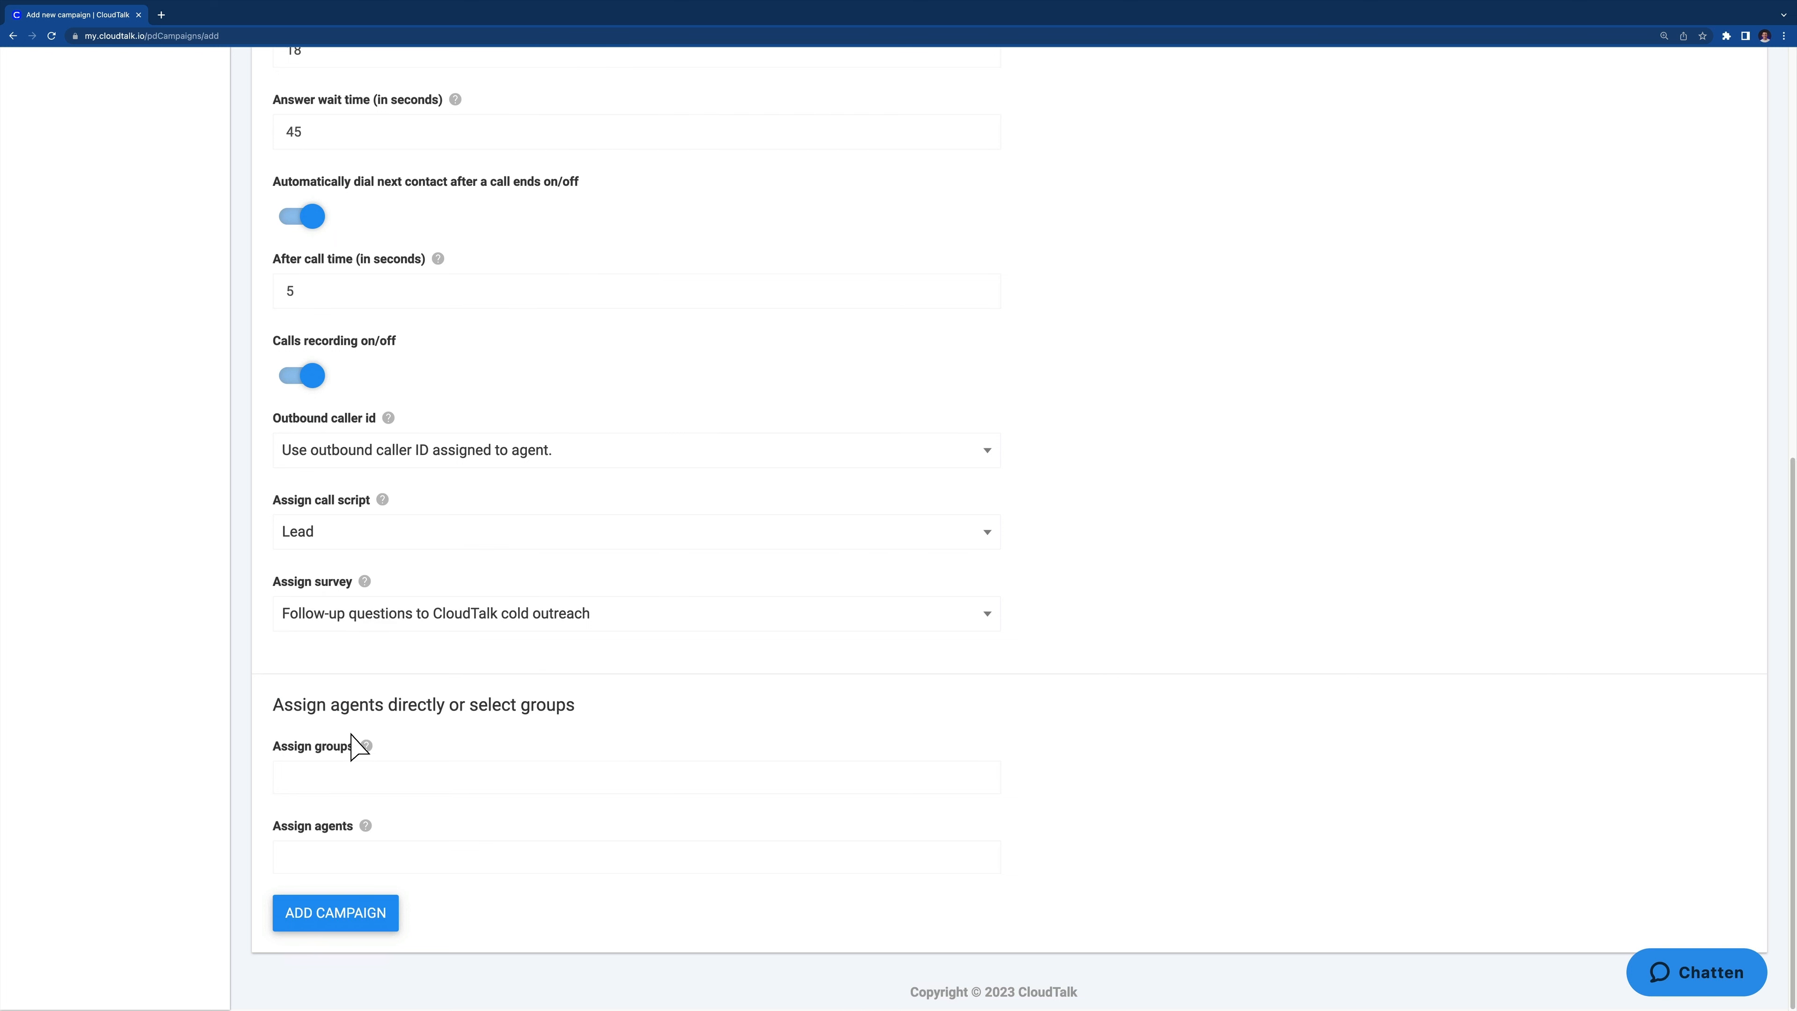
{"action": "mouse_move", "coordinate": [364, 744]}
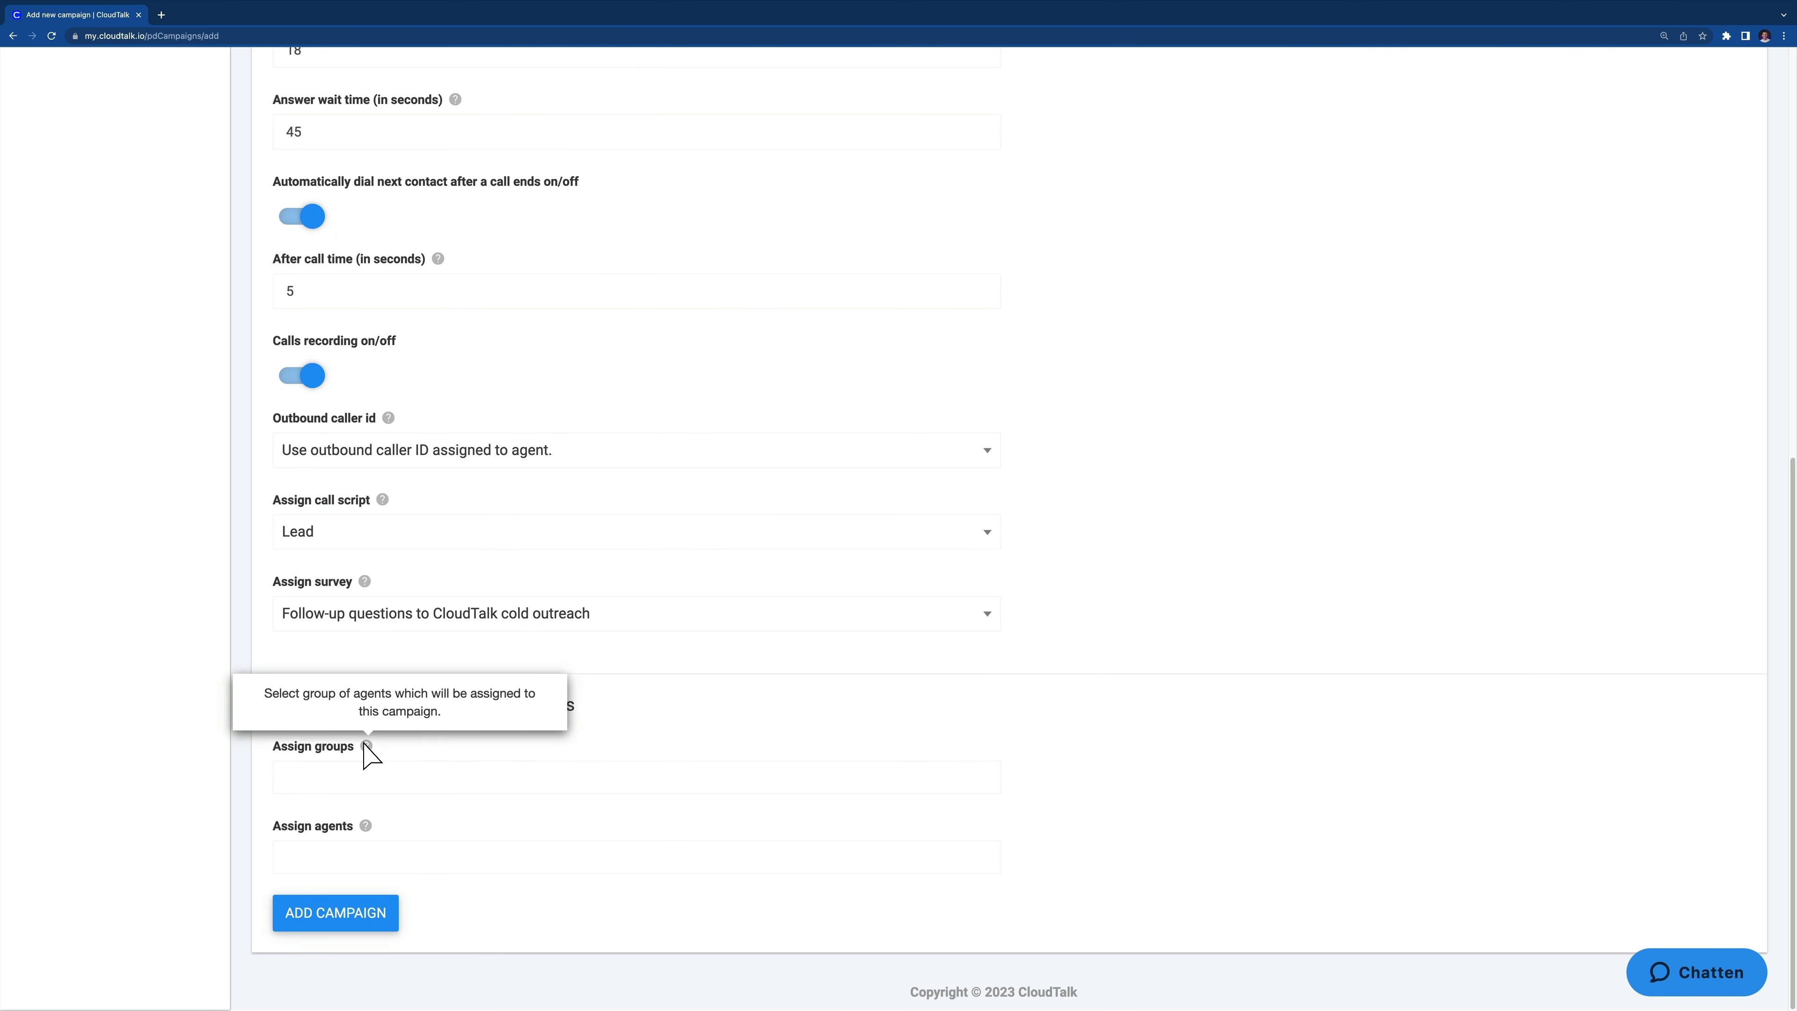
{"action": "mouse_move", "coordinate": [367, 825]}
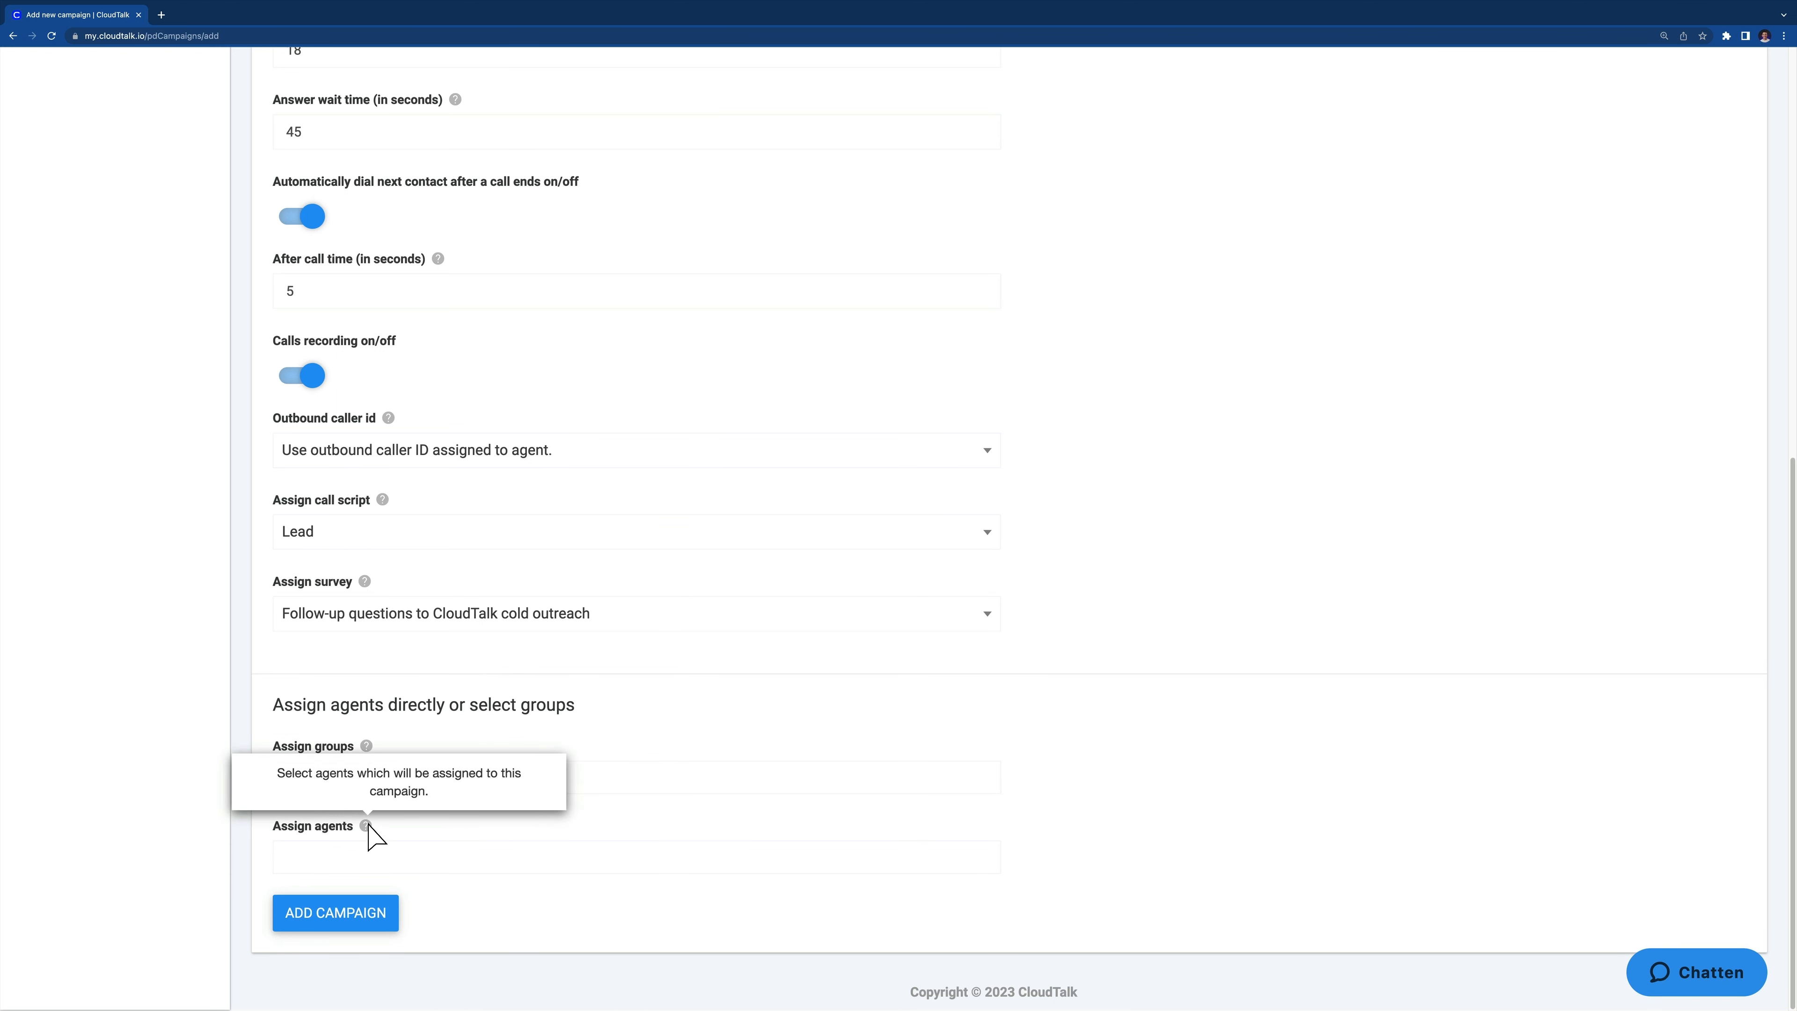
{"action": "left_click", "coordinate": [346, 779]}
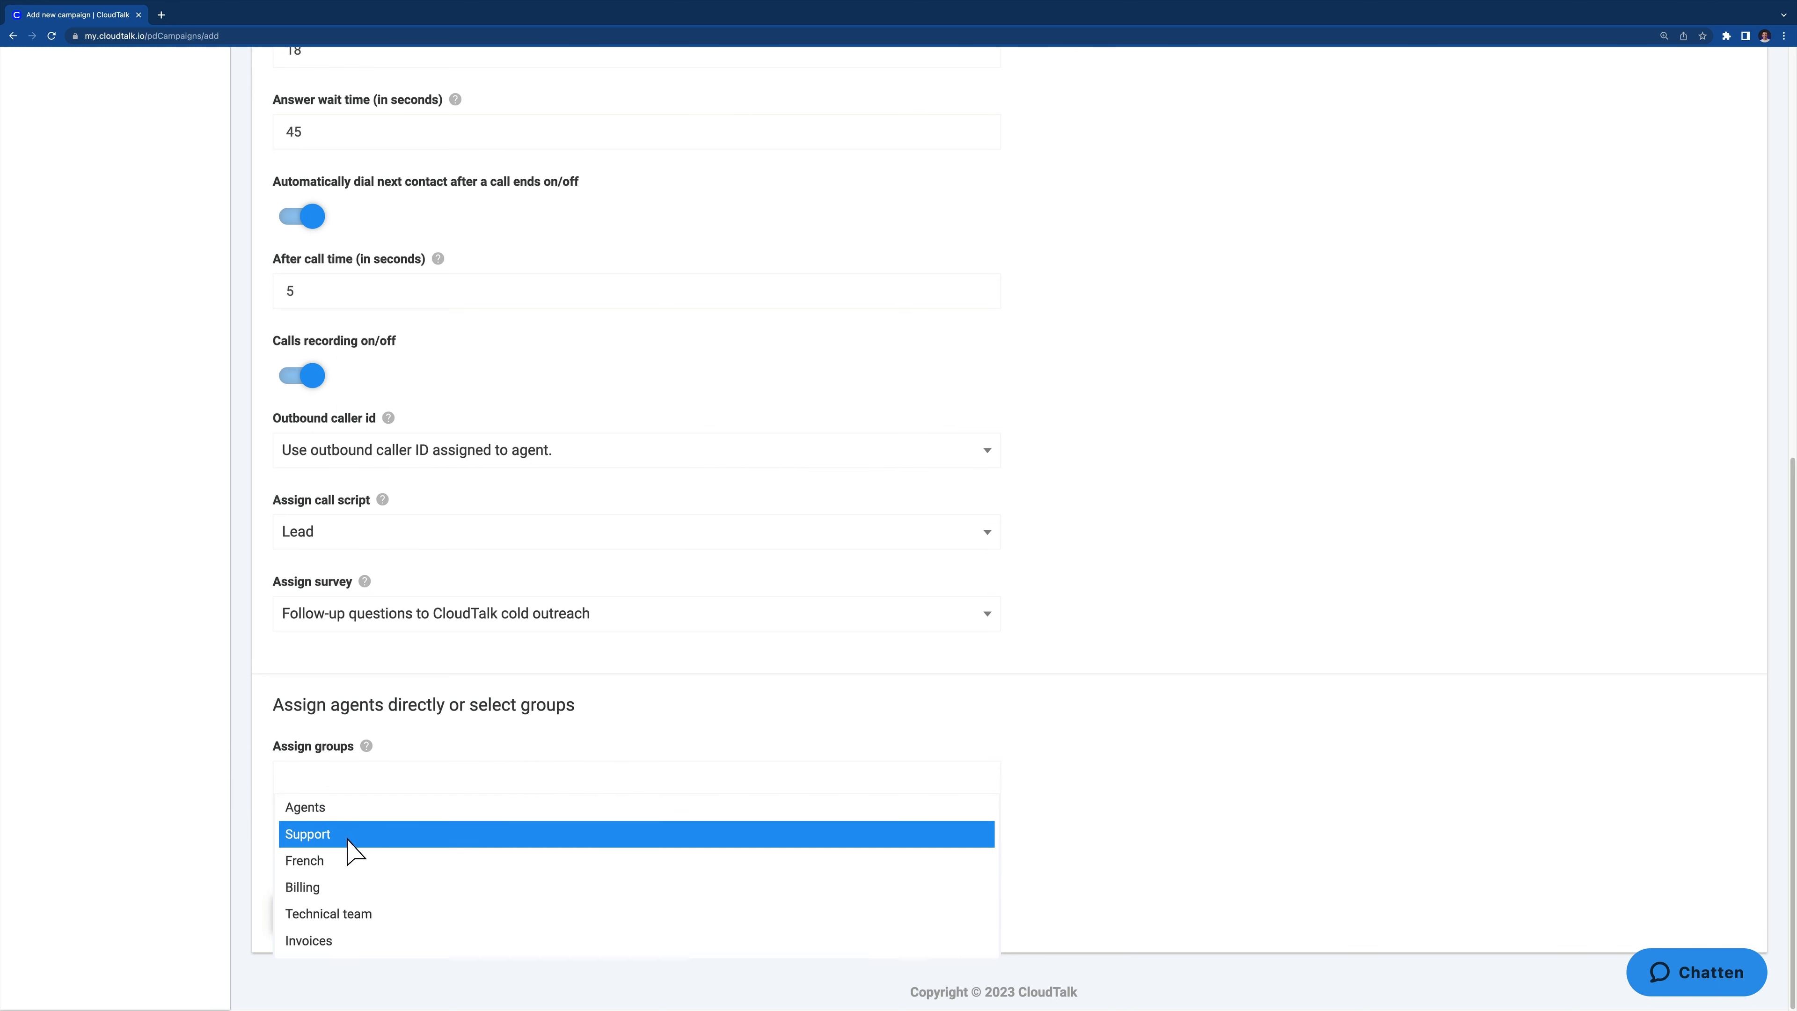
{"action": "left_click", "coordinate": [346, 862]}
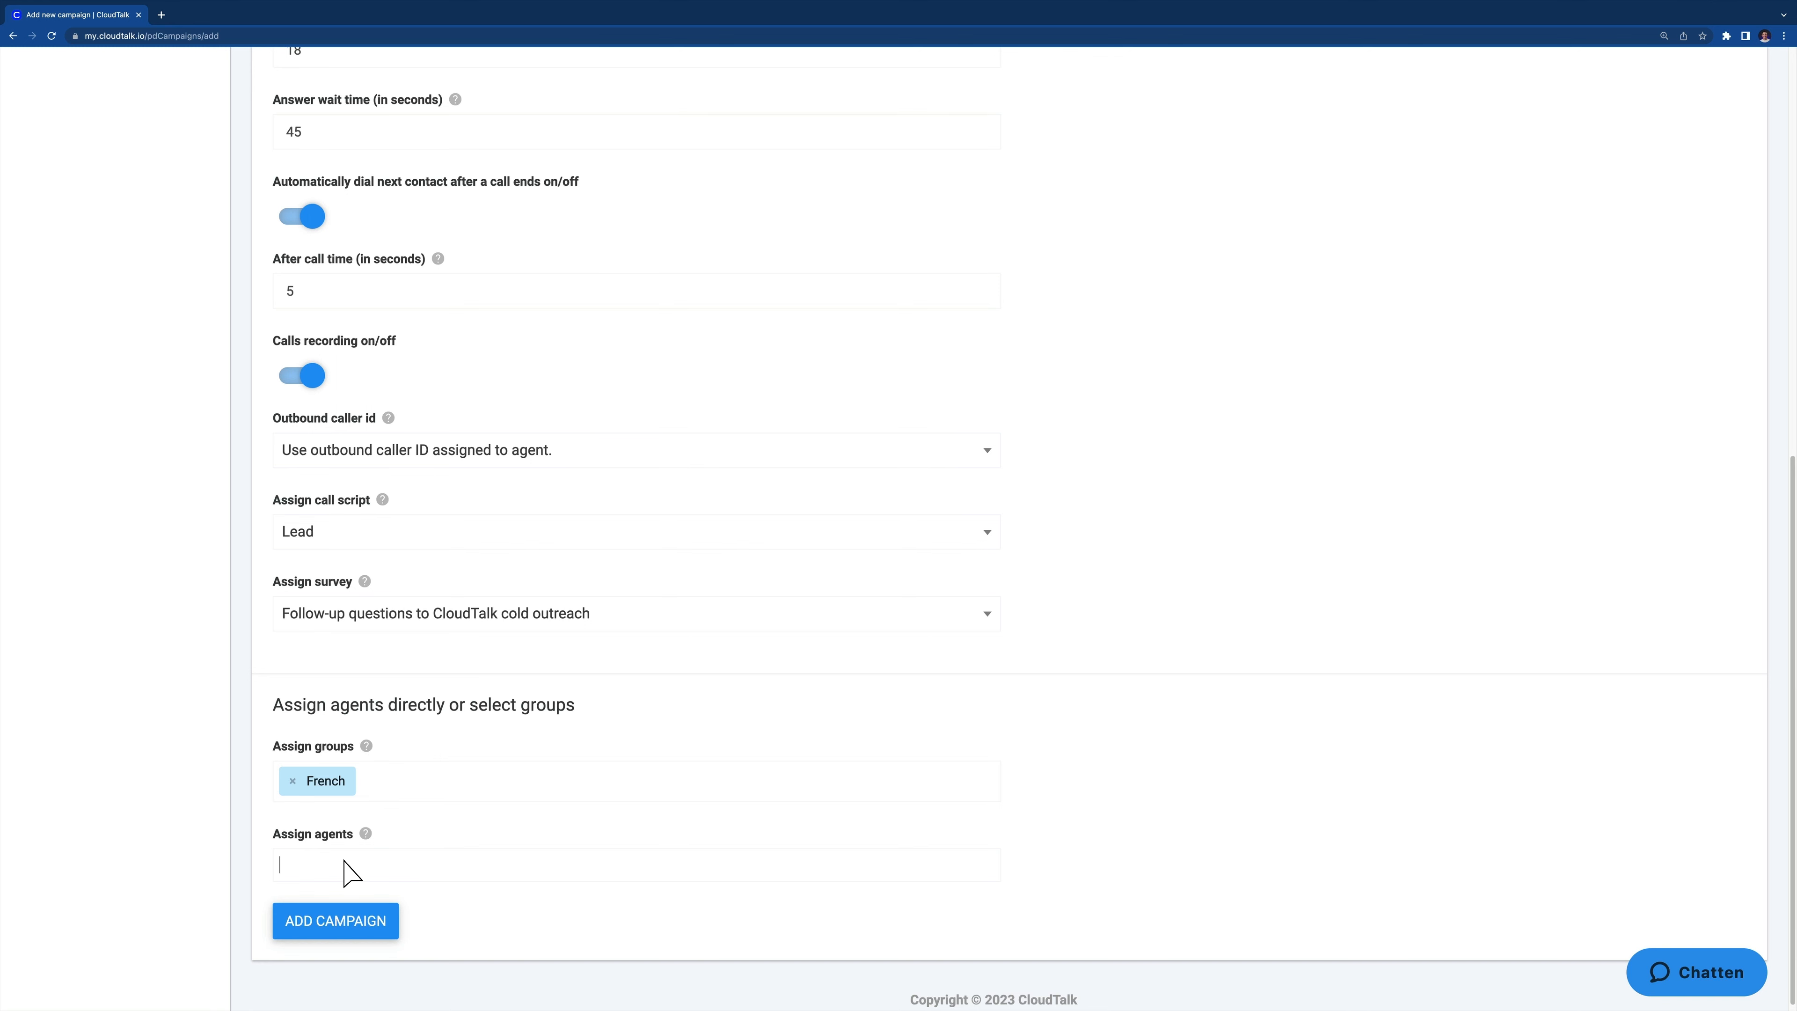
{"action": "left_click", "coordinate": [347, 870]}
{"action": "left_click", "coordinate": [348, 834]}
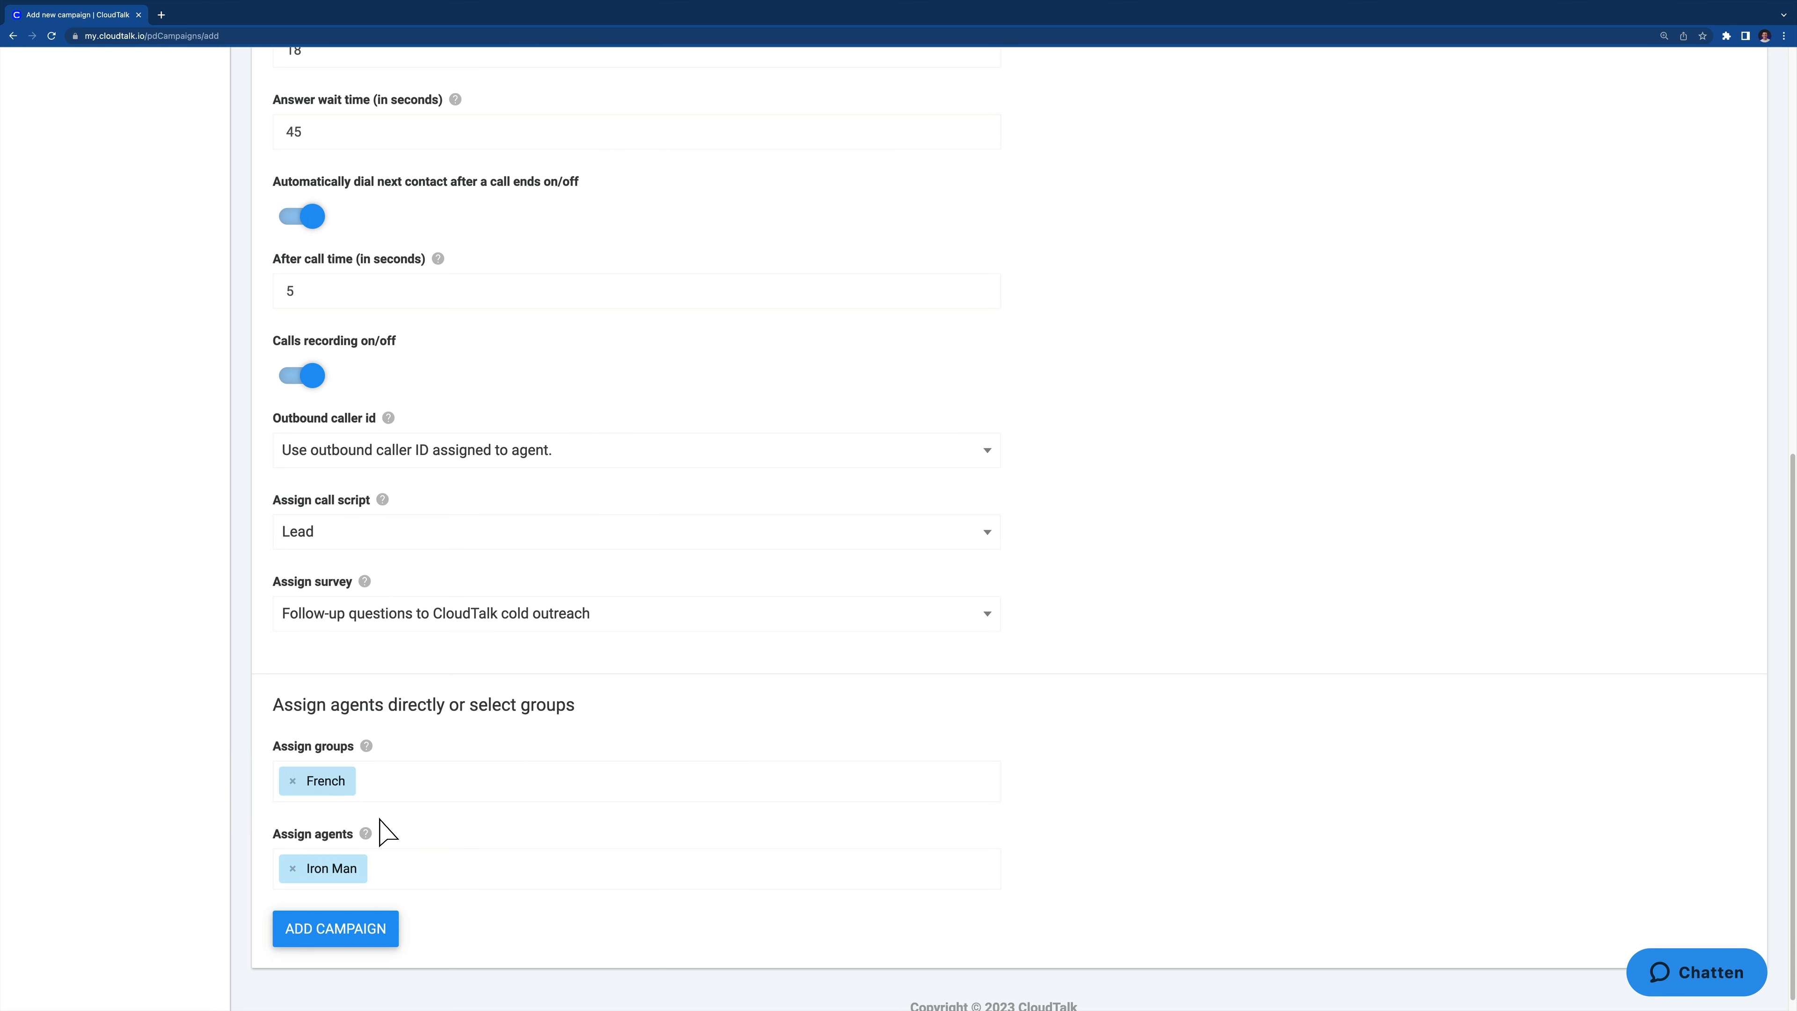
Examine the titles, available types and colors of the call outcome buttons in the campaign's advanced settings.
{"action": "scroll", "coordinate": [397, 824], "scroll_direction": "up", "scroll_amount": 10}
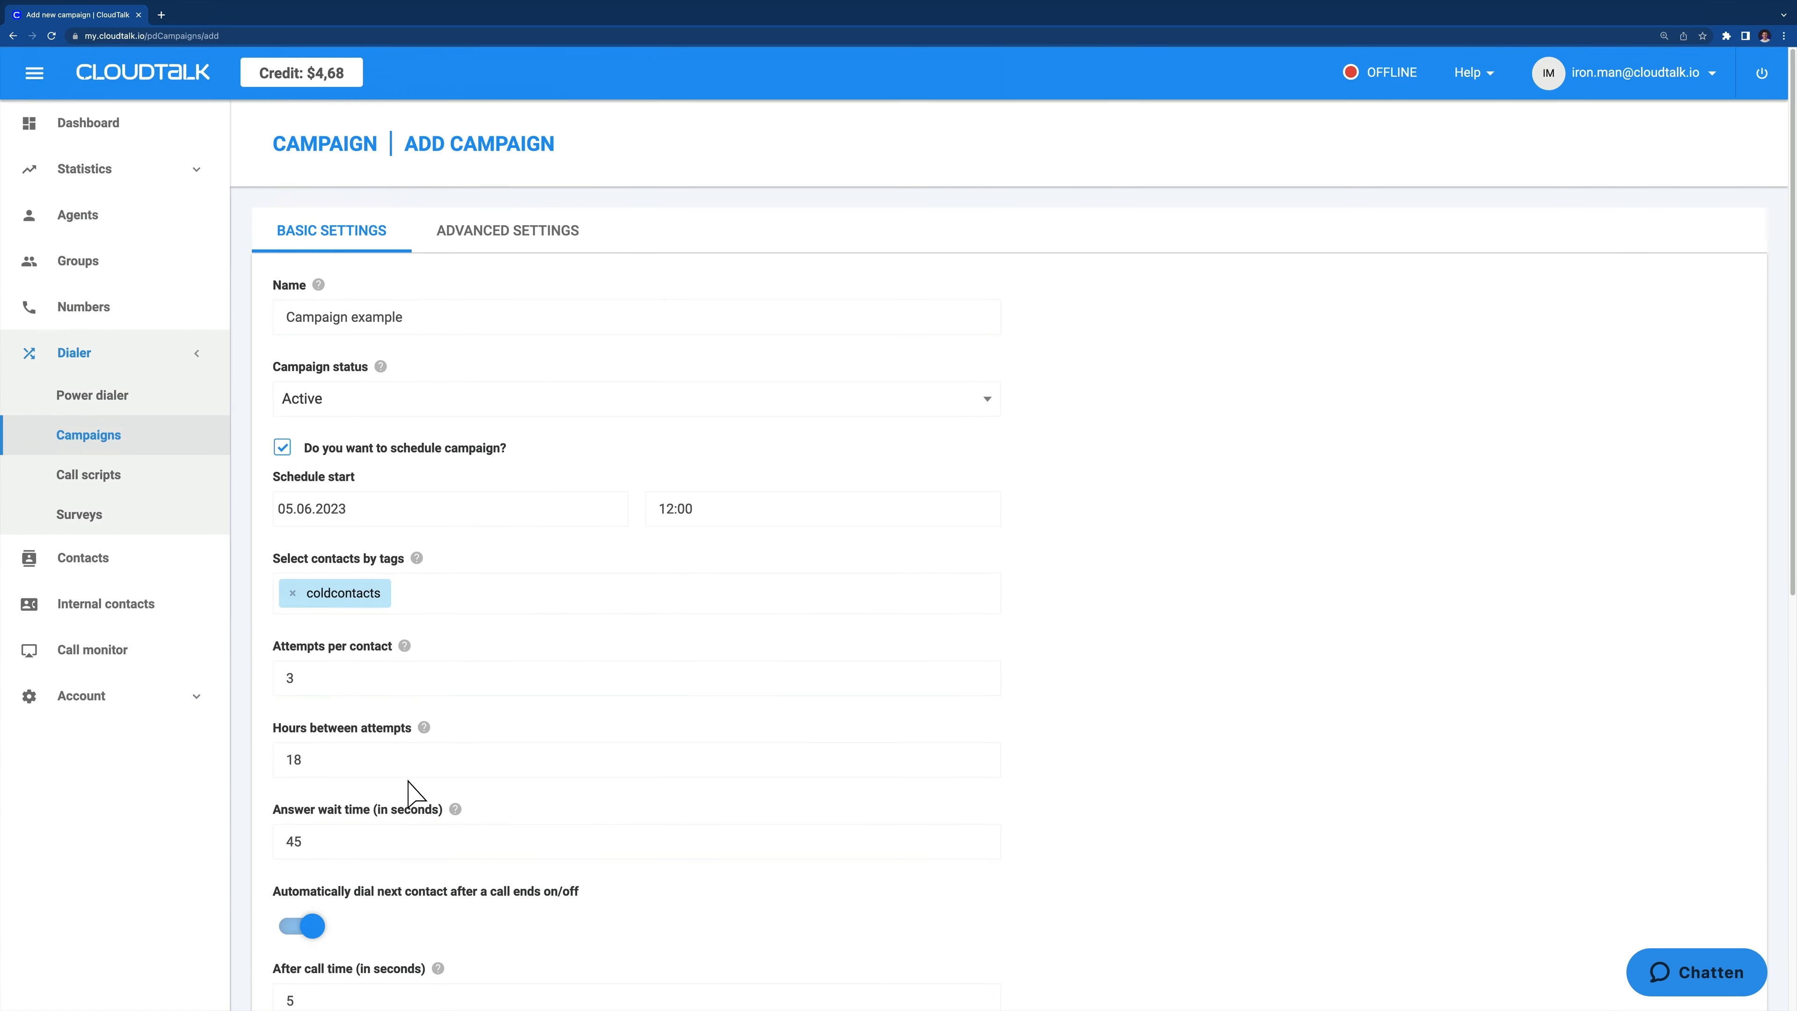
{"action": "left_click", "coordinate": [477, 233]}
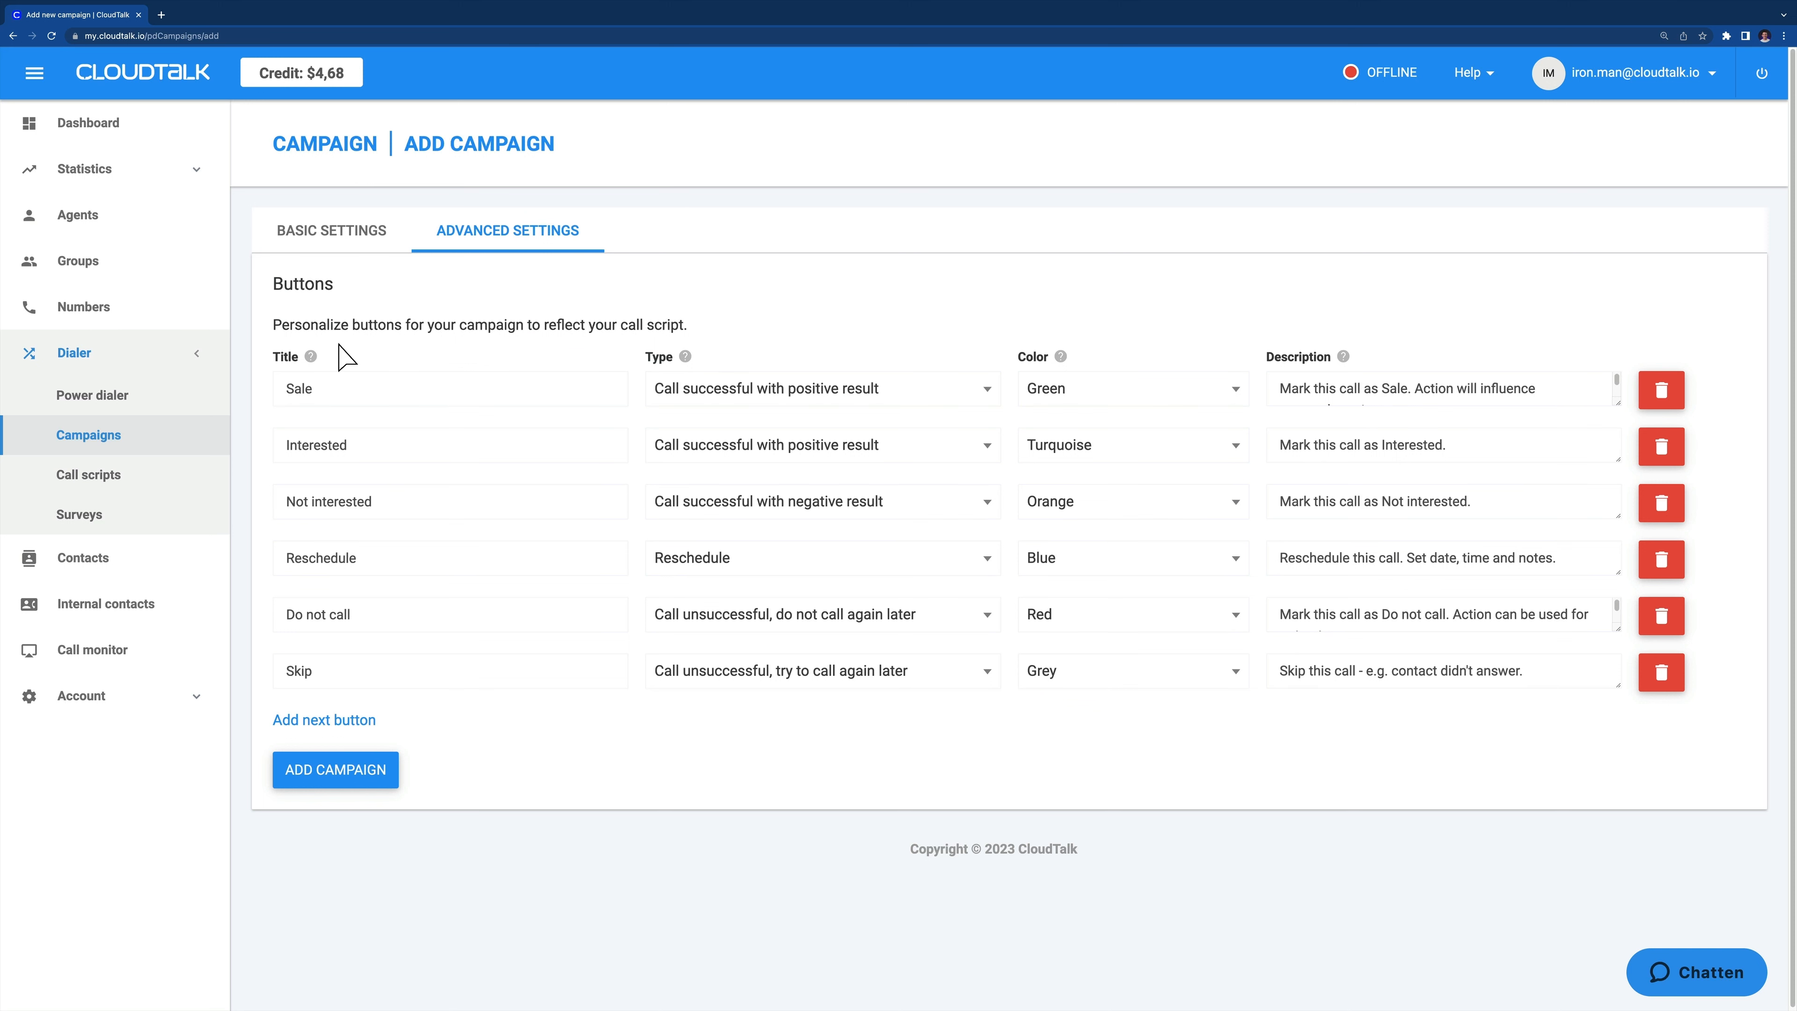
{"action": "mouse_move", "coordinate": [314, 352]}
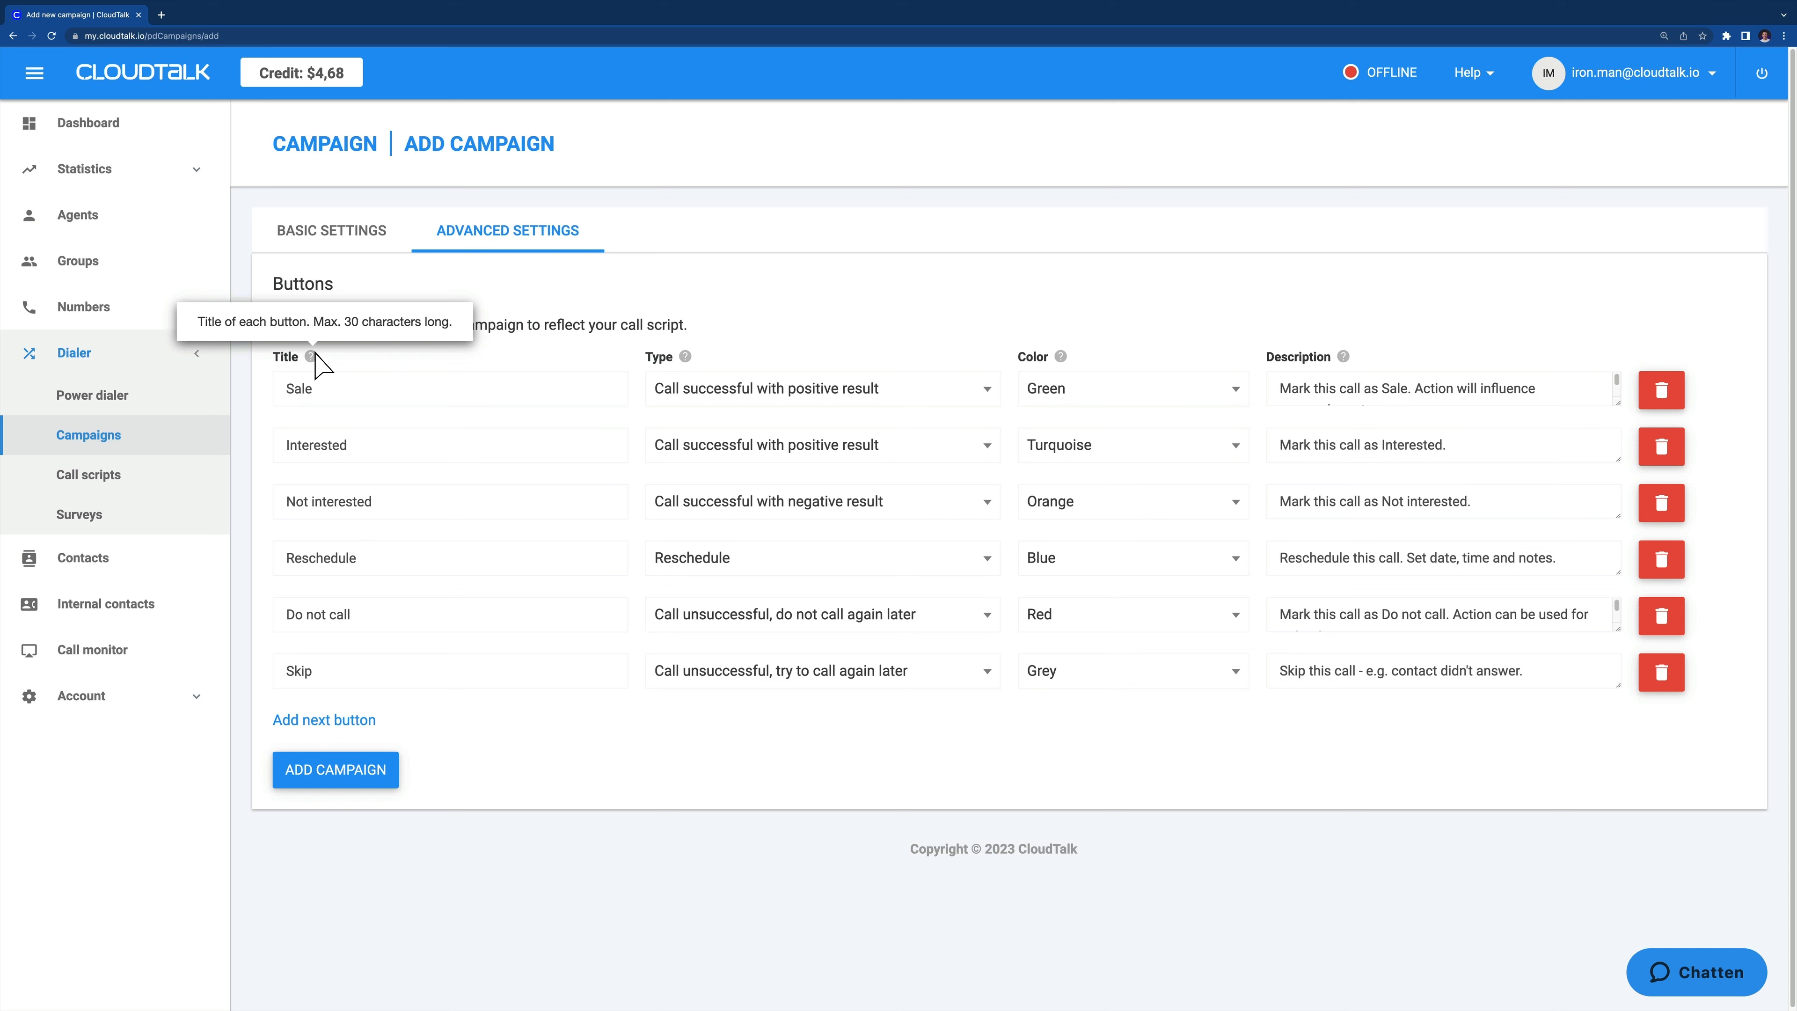
{"action": "mouse_move", "coordinate": [695, 358]}
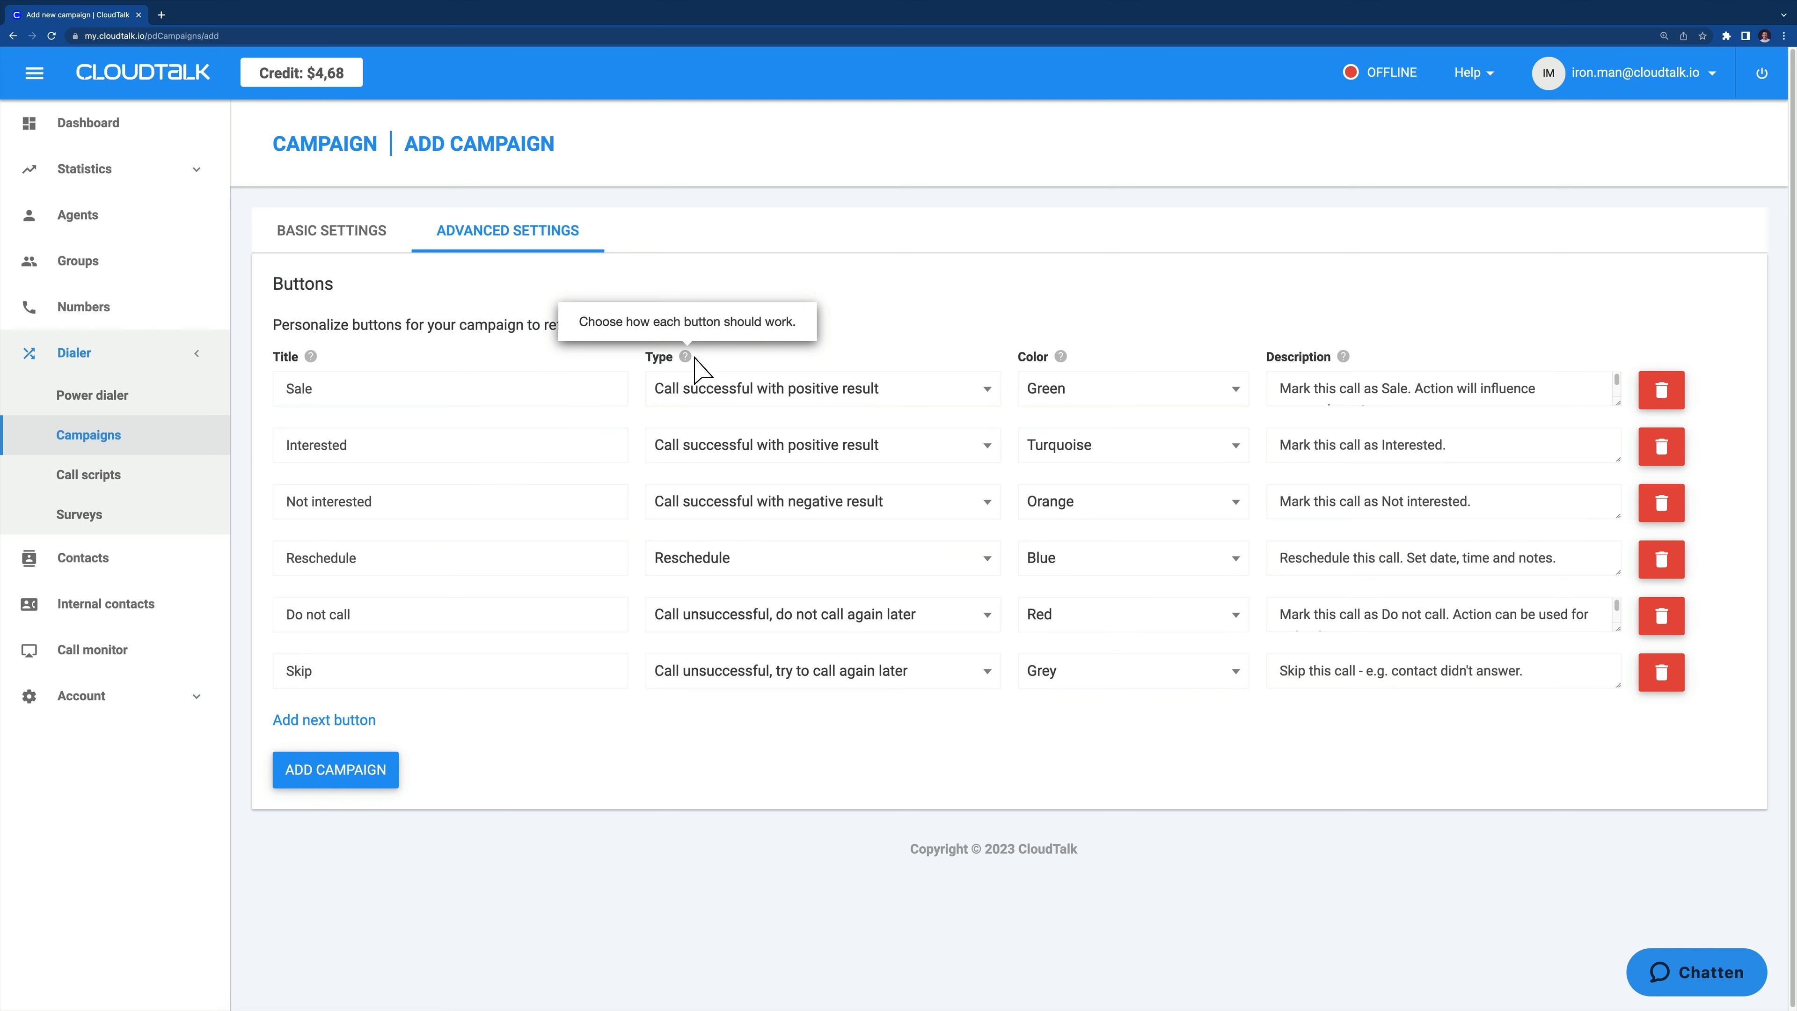
{"action": "left_click", "coordinate": [695, 388]}
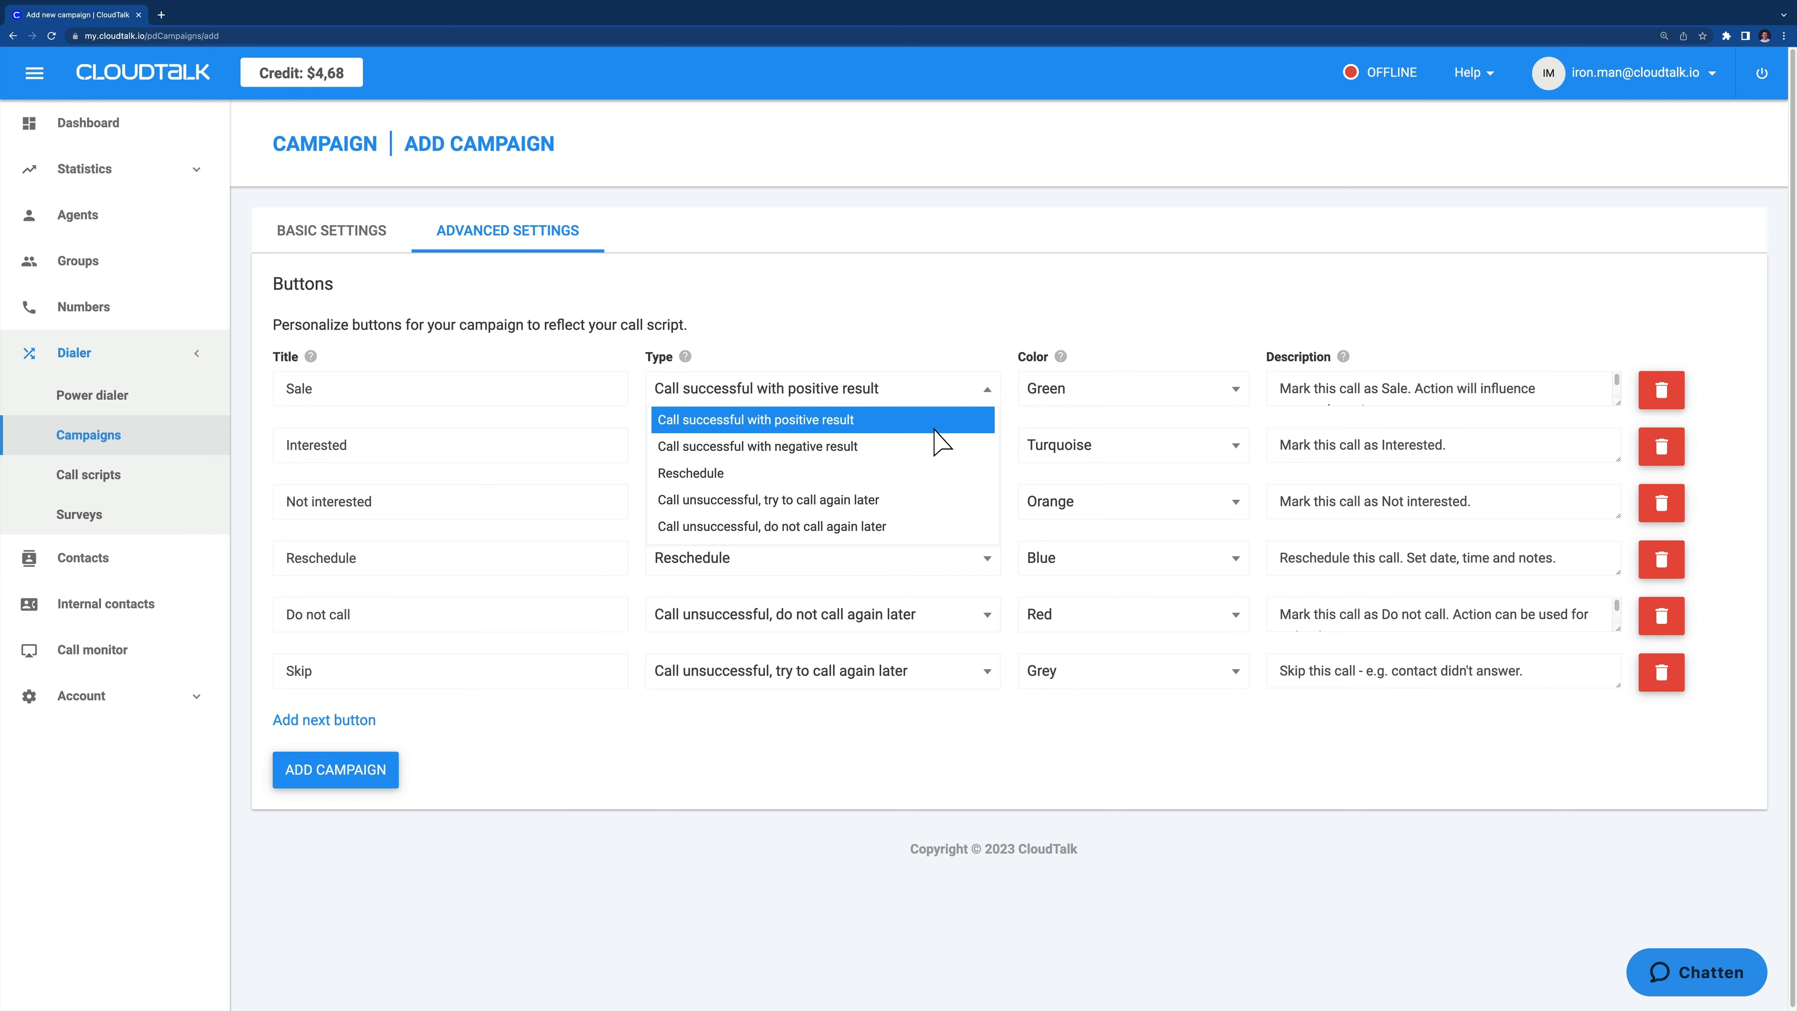
{"action": "left_click", "coordinate": [933, 354]}
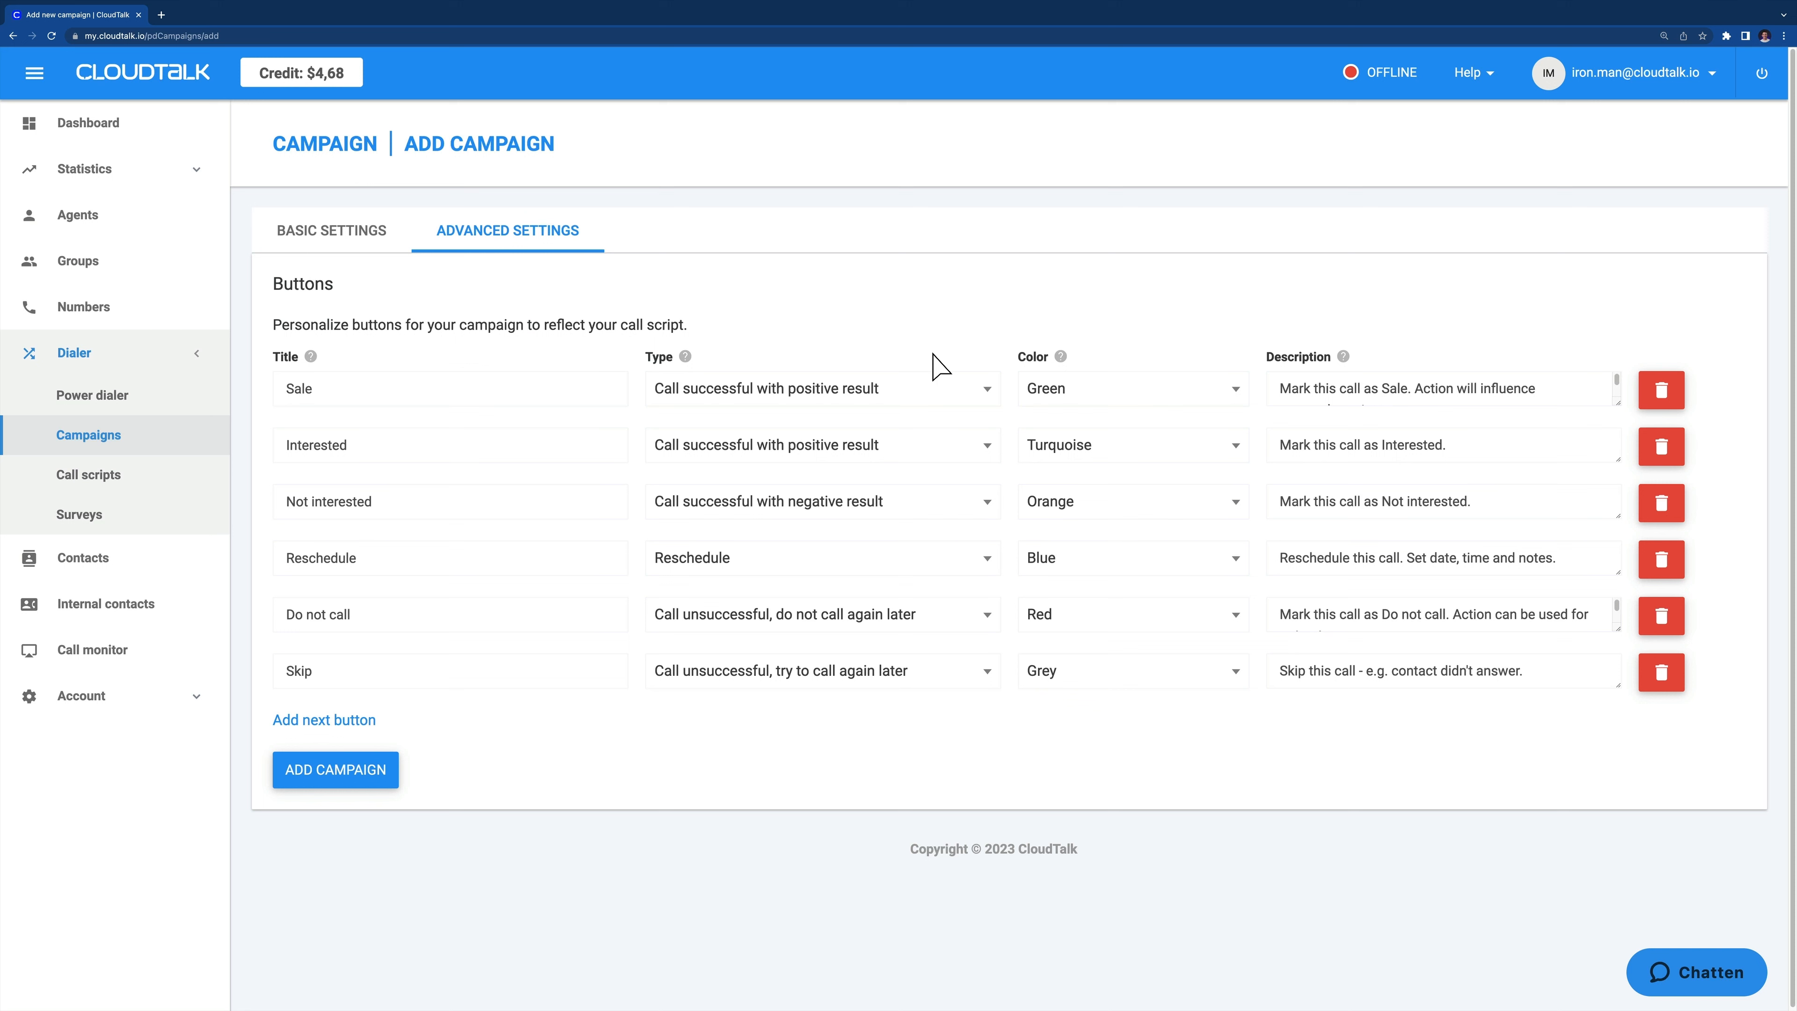
{"action": "mouse_move", "coordinate": [1062, 355]}
Add an extra blank button to the campaign's outcome buttons and delete it again.
{"action": "left_click", "coordinate": [311, 721]}
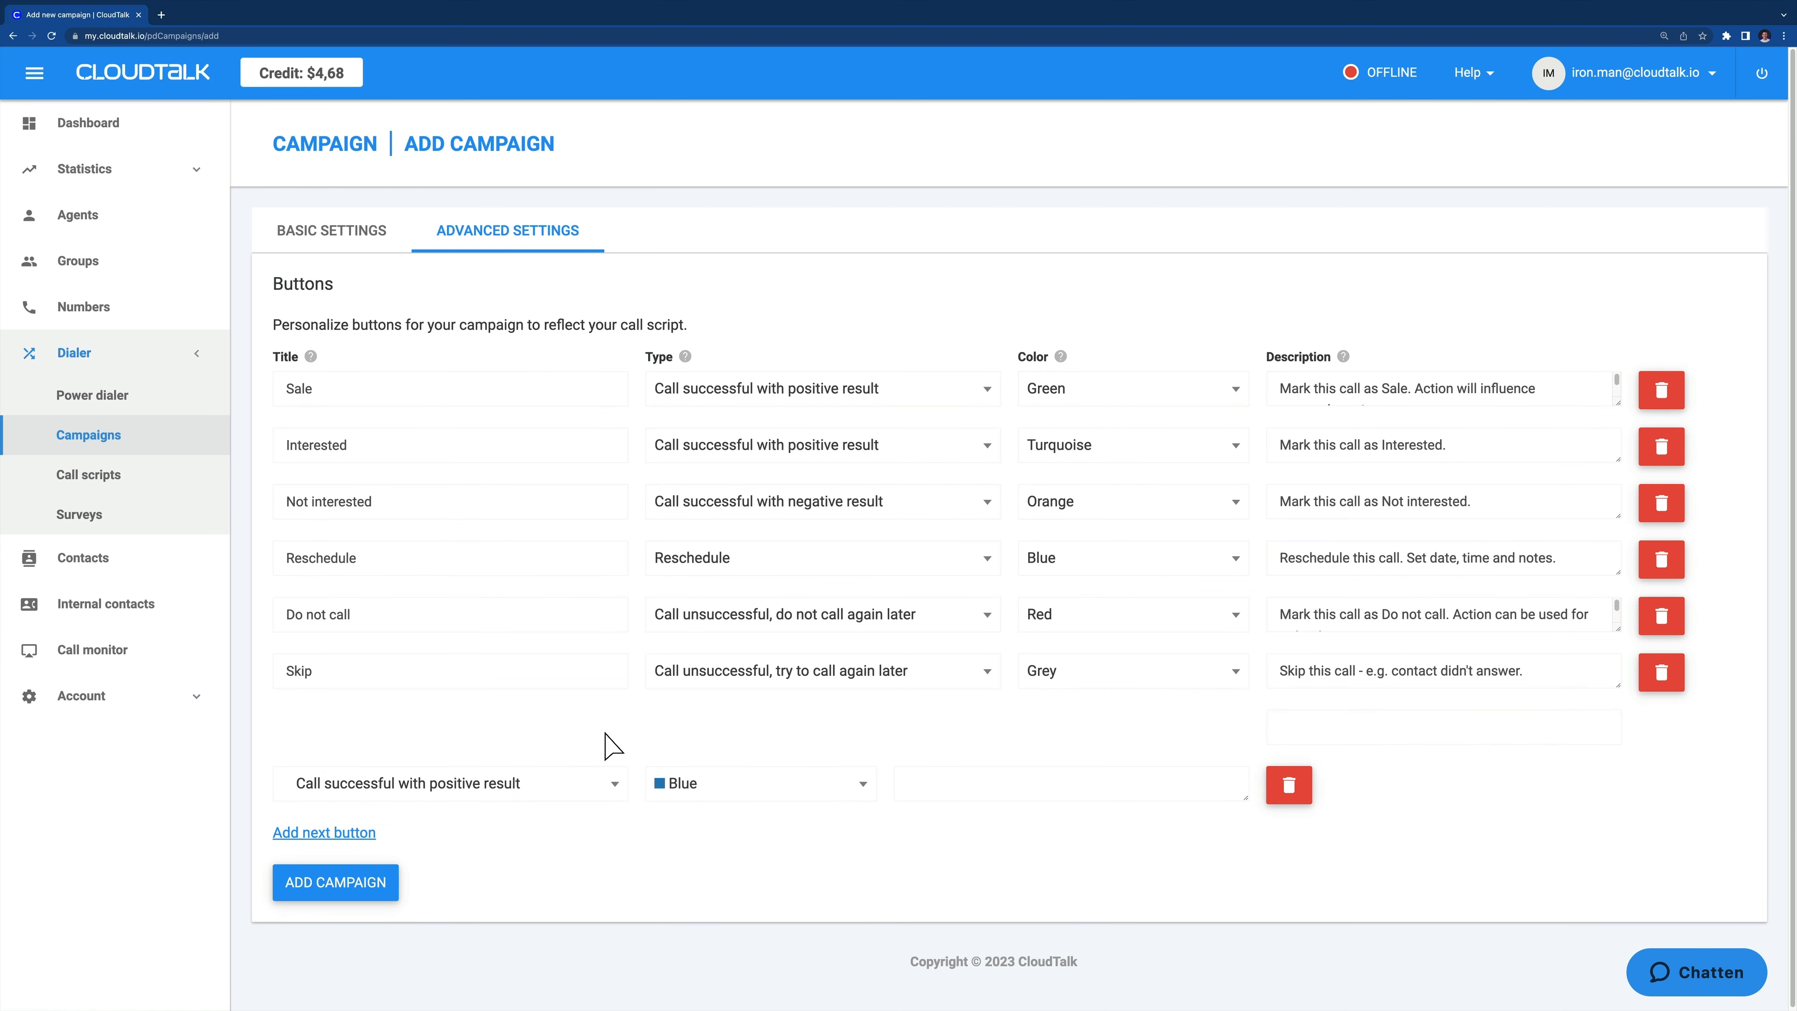
{"action": "left_click", "coordinate": [1298, 792]}
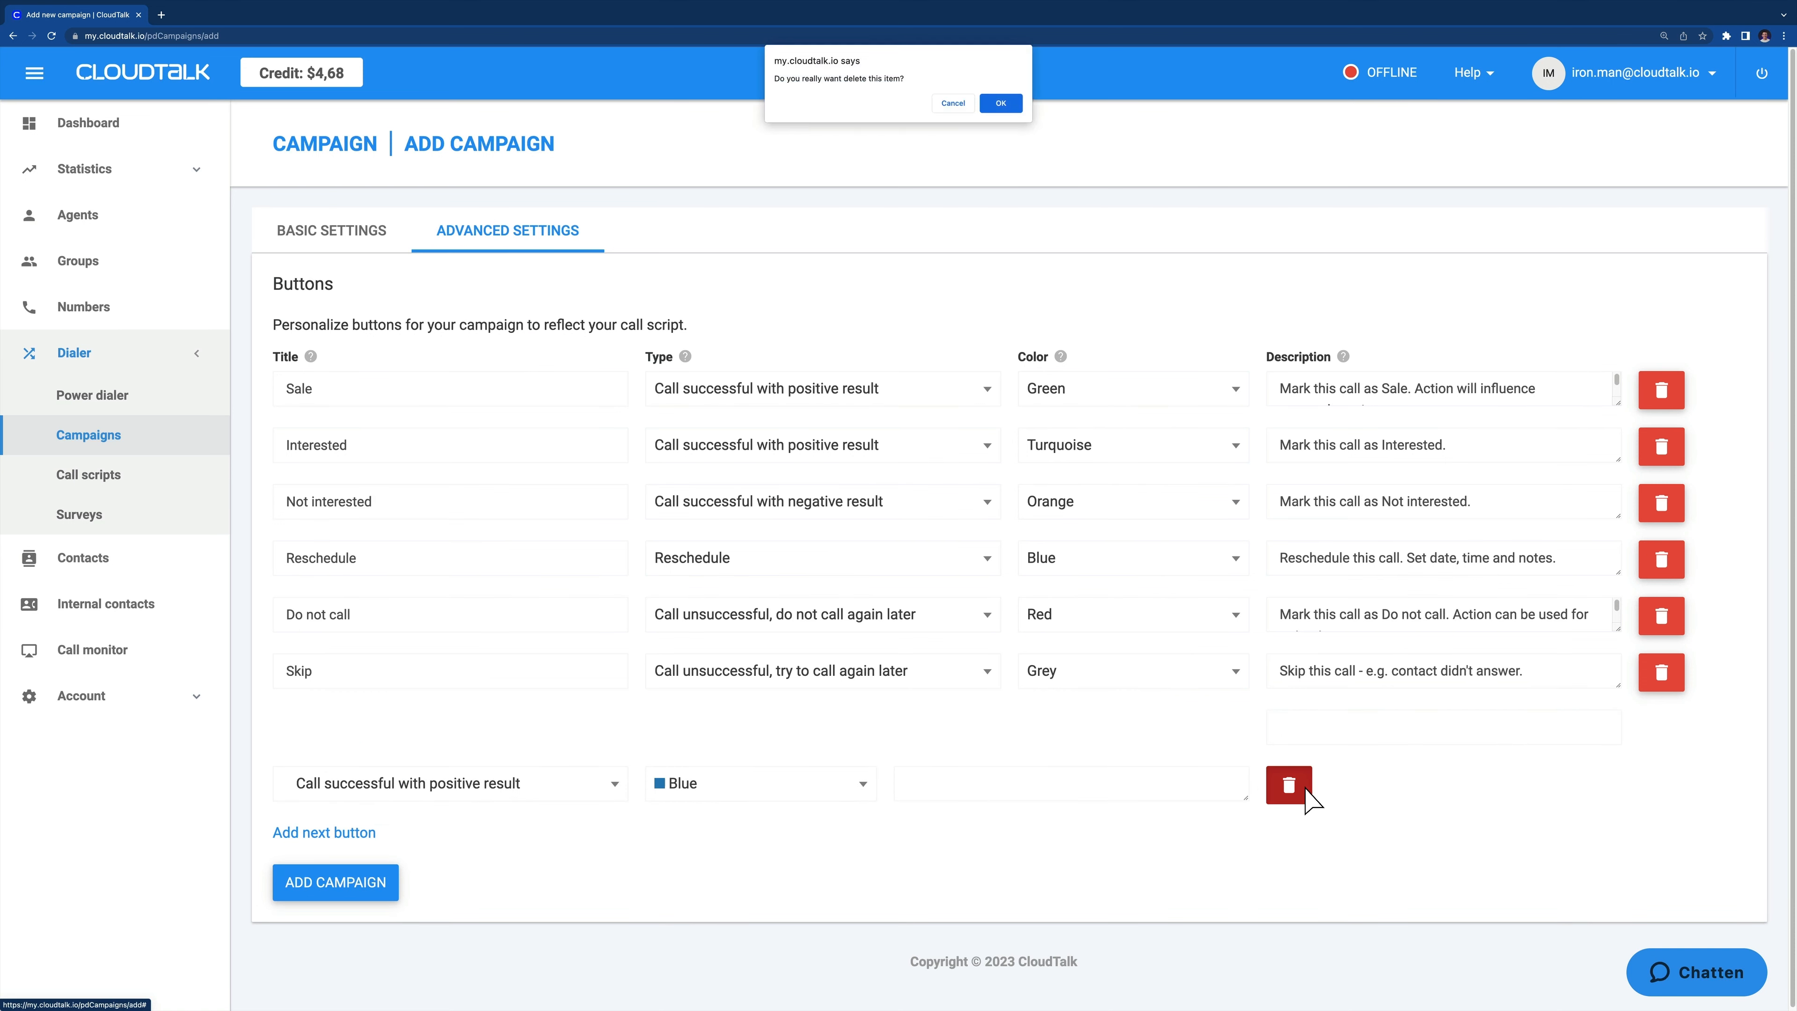
{"action": "left_click", "coordinate": [1001, 103]}
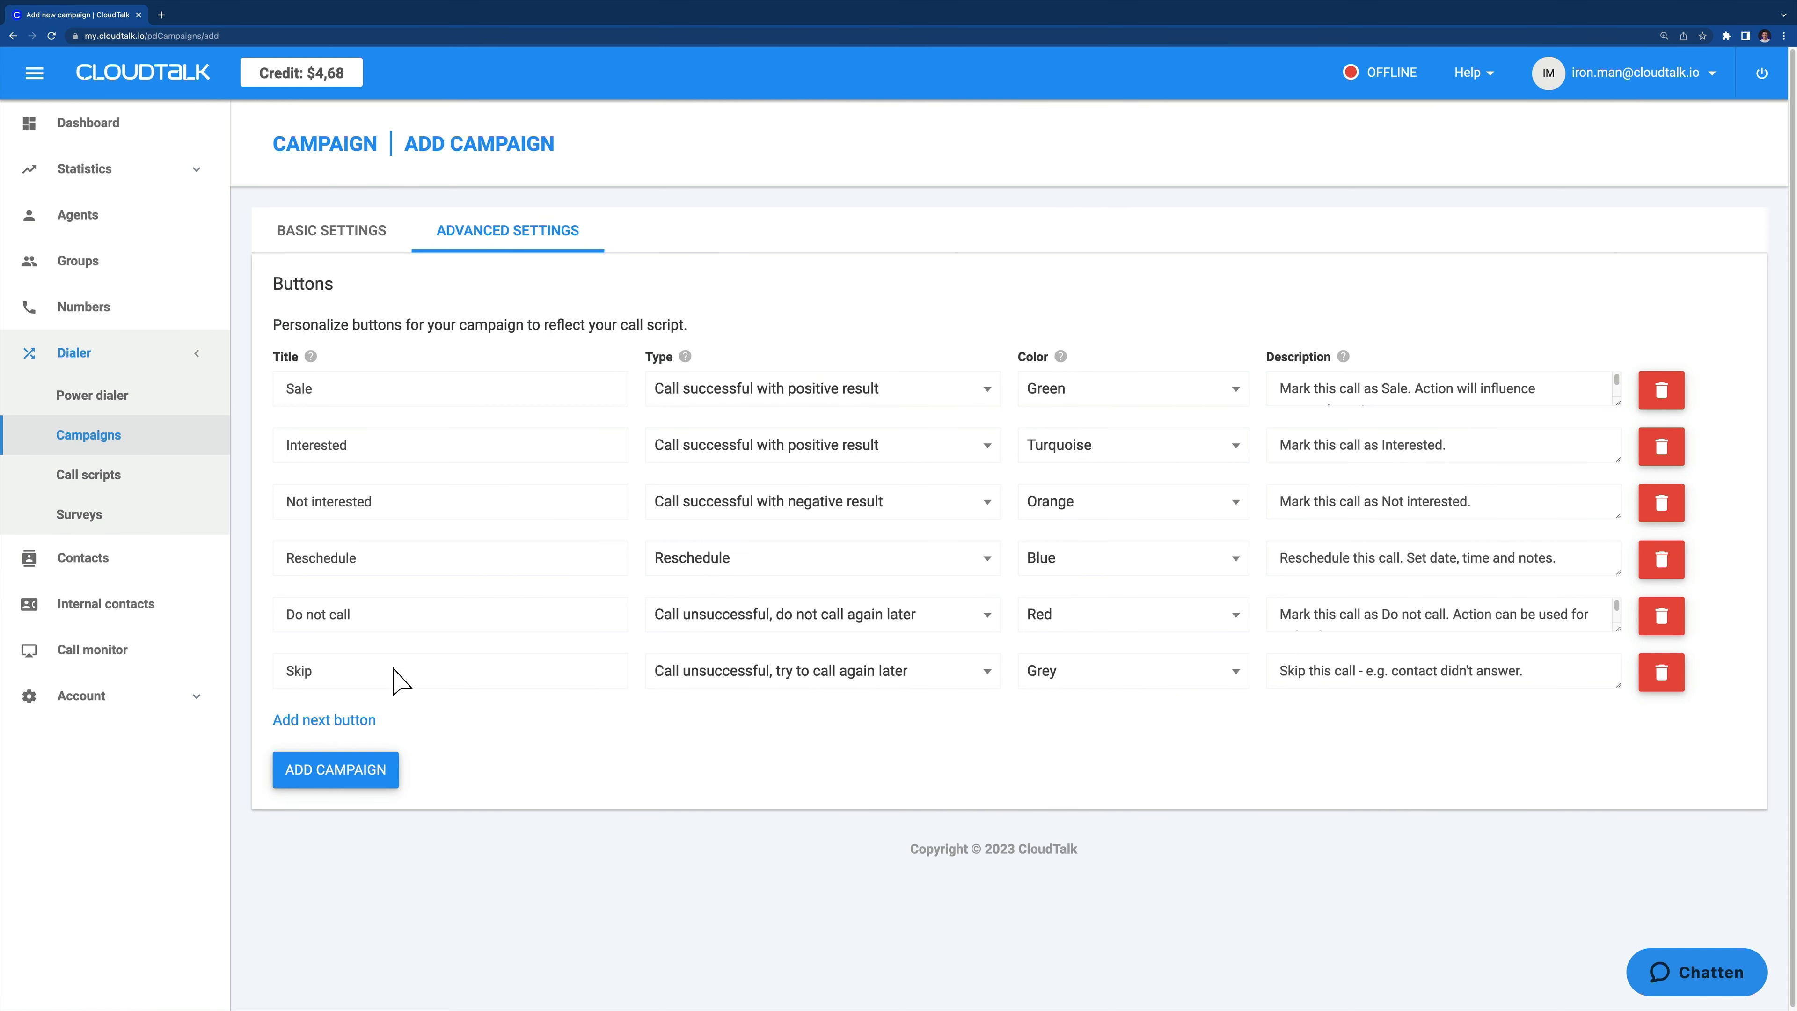
Return to the campaign's basic settings and add the campaign.
{"action": "left_click", "coordinate": [341, 246]}
{"action": "scroll", "coordinate": [424, 488], "scroll_direction": "down", "scroll_amount": 10}
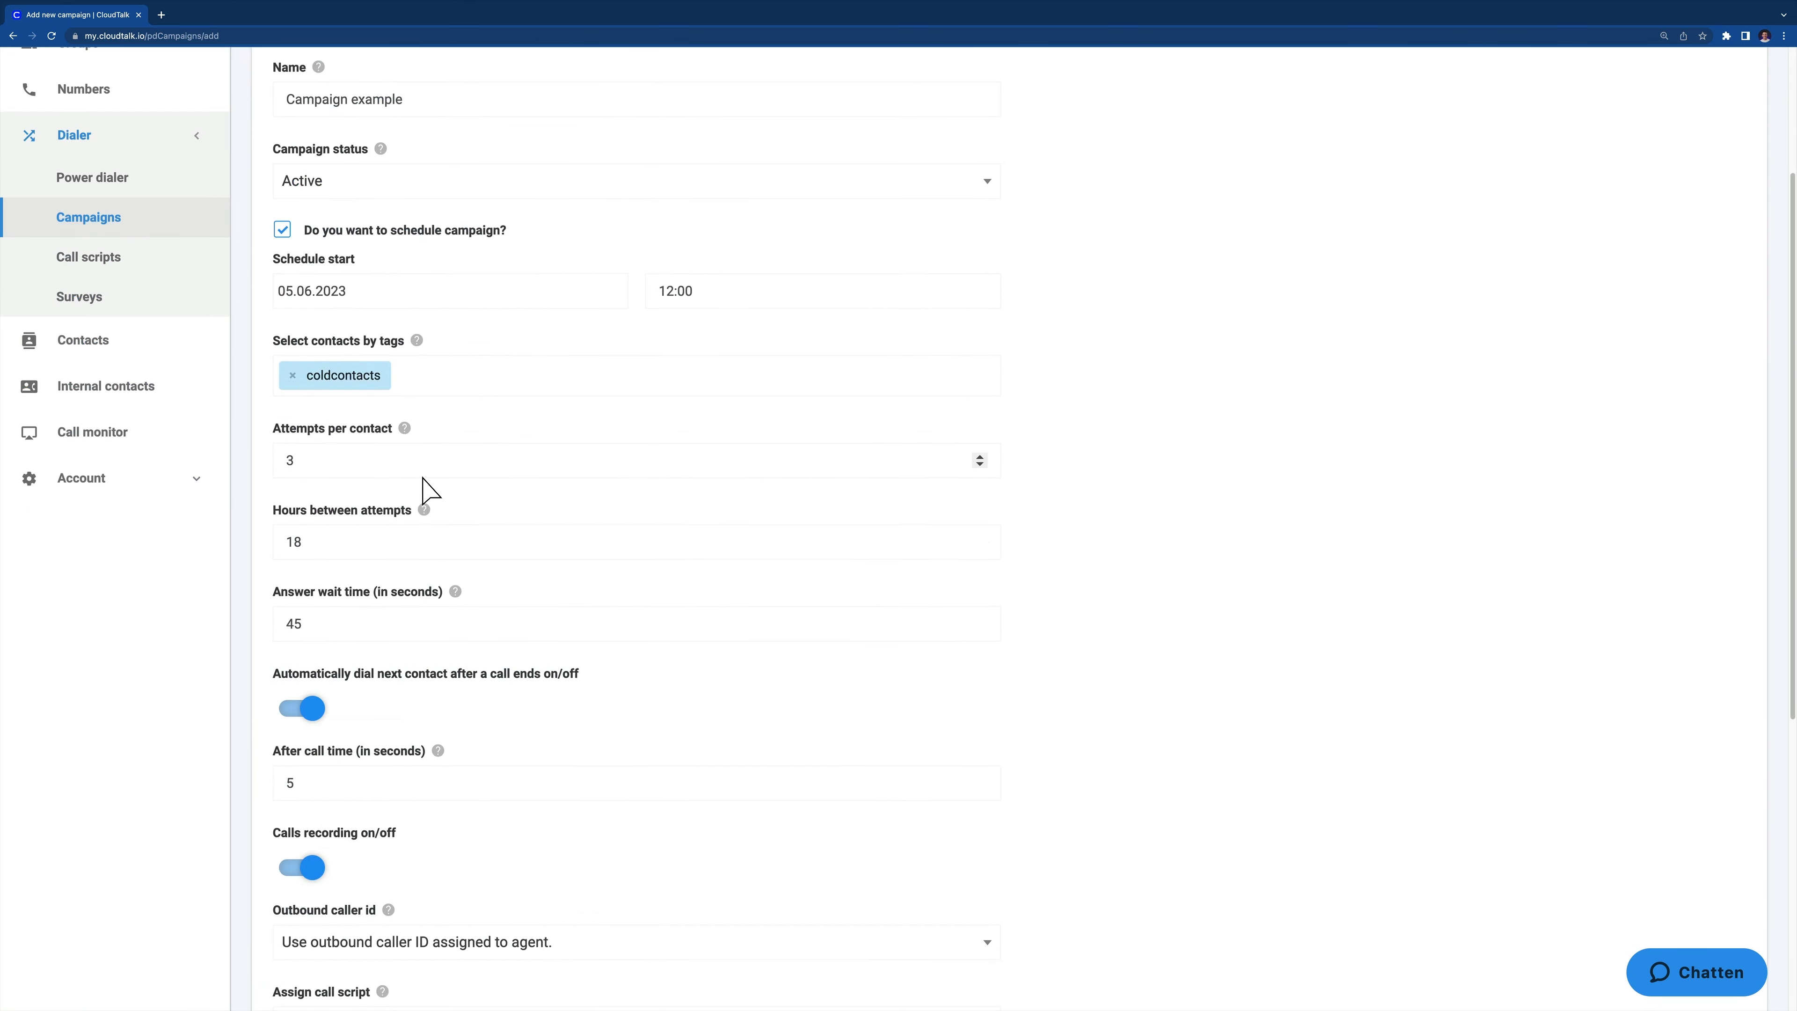
{"action": "left_click", "coordinate": [381, 918]}
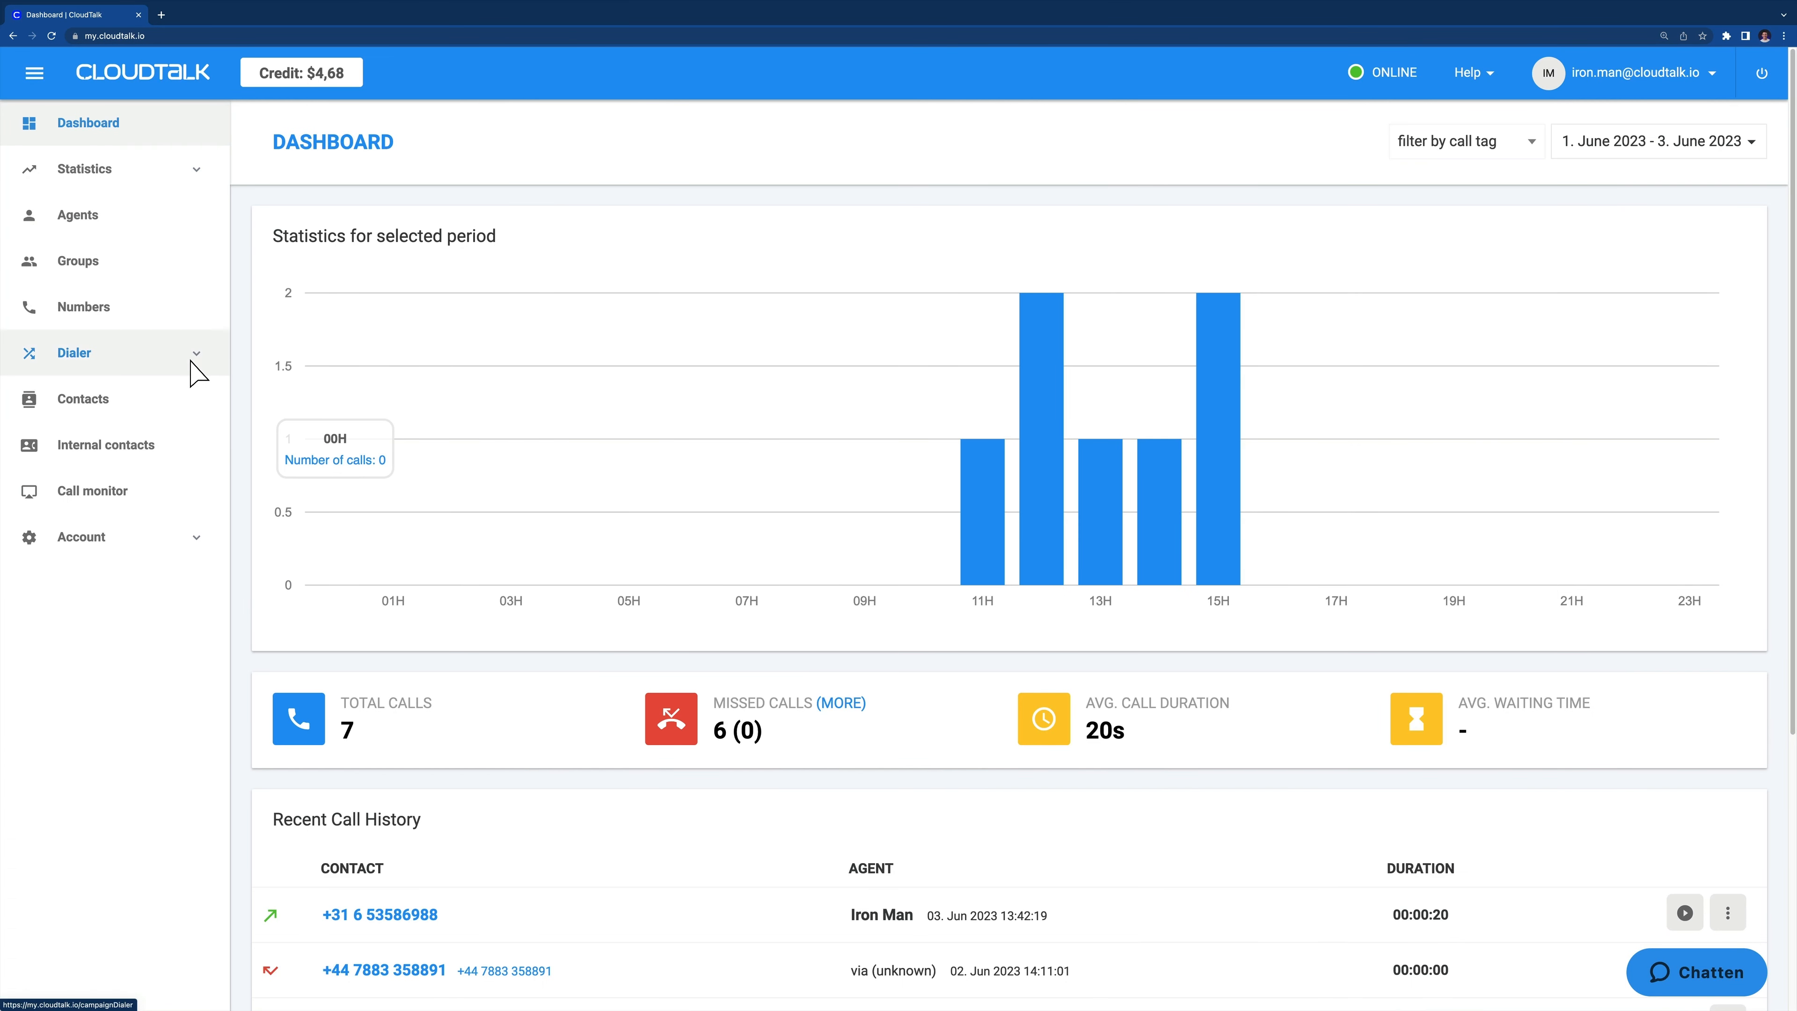
Start dialing from the Power dialer and accept the incoming call that connects to the contact.
{"action": "left_click", "coordinate": [191, 362]}
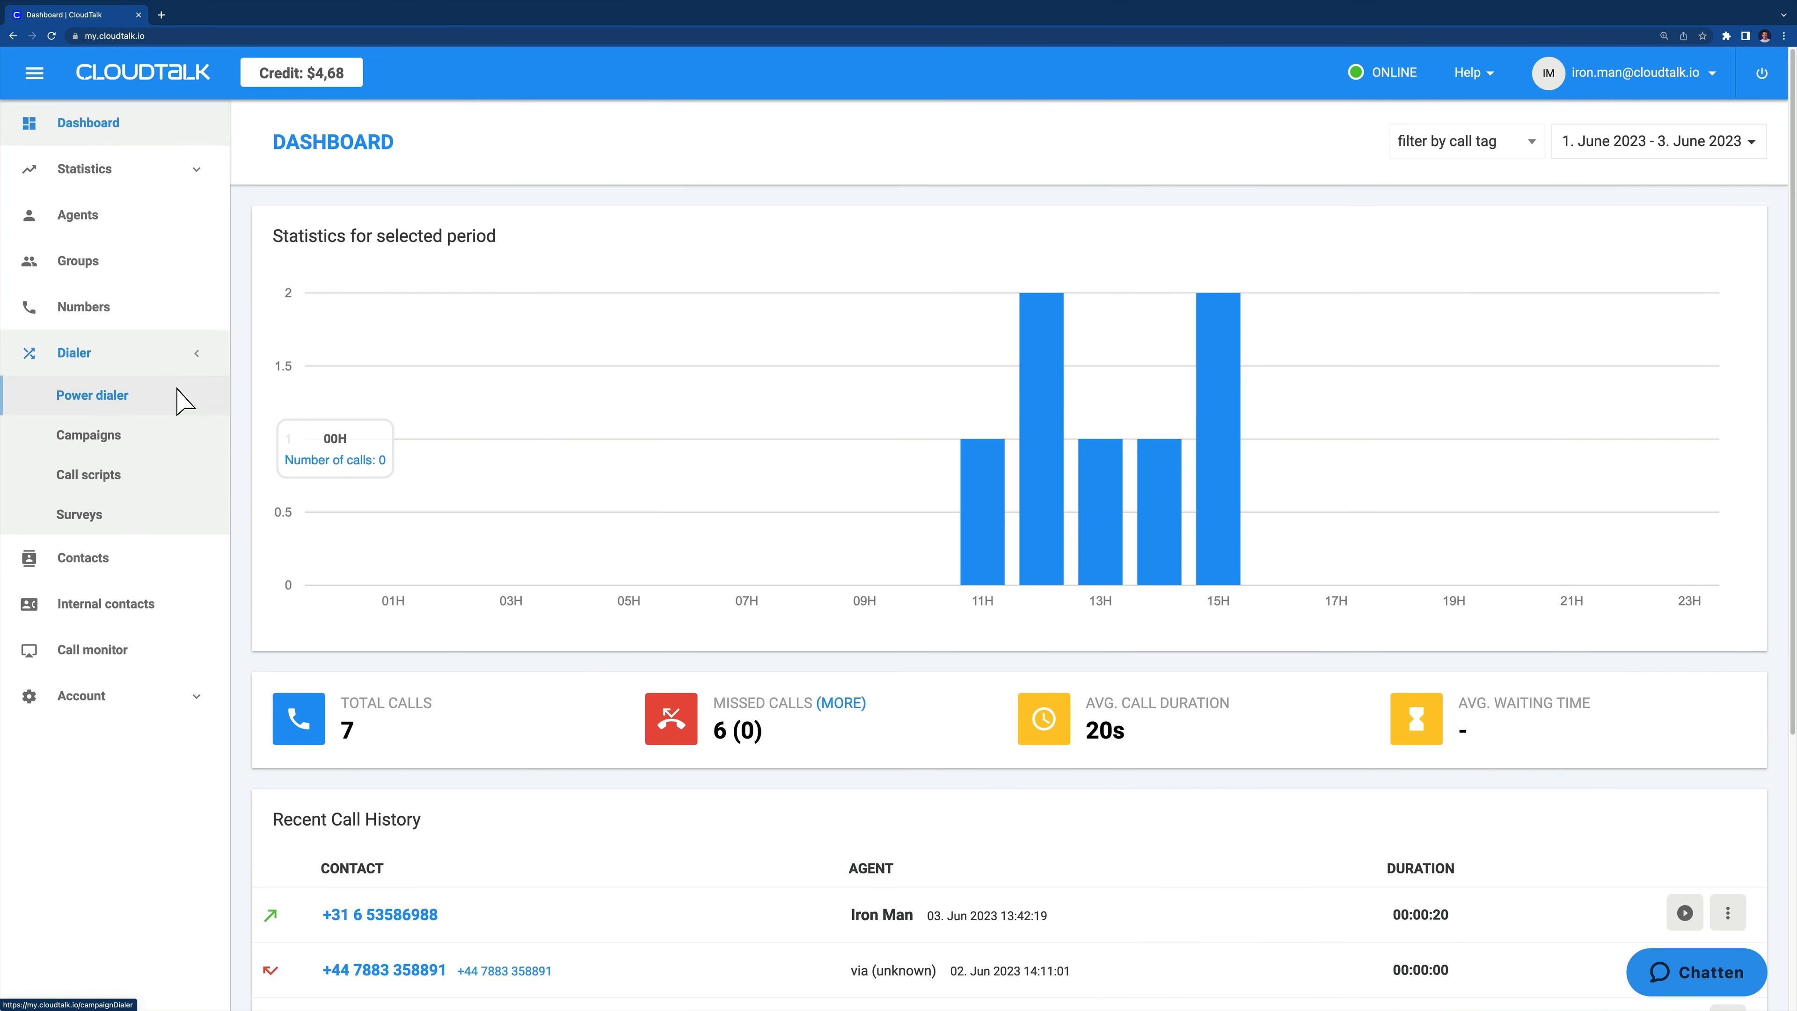
{"action": "left_click", "coordinate": [178, 402]}
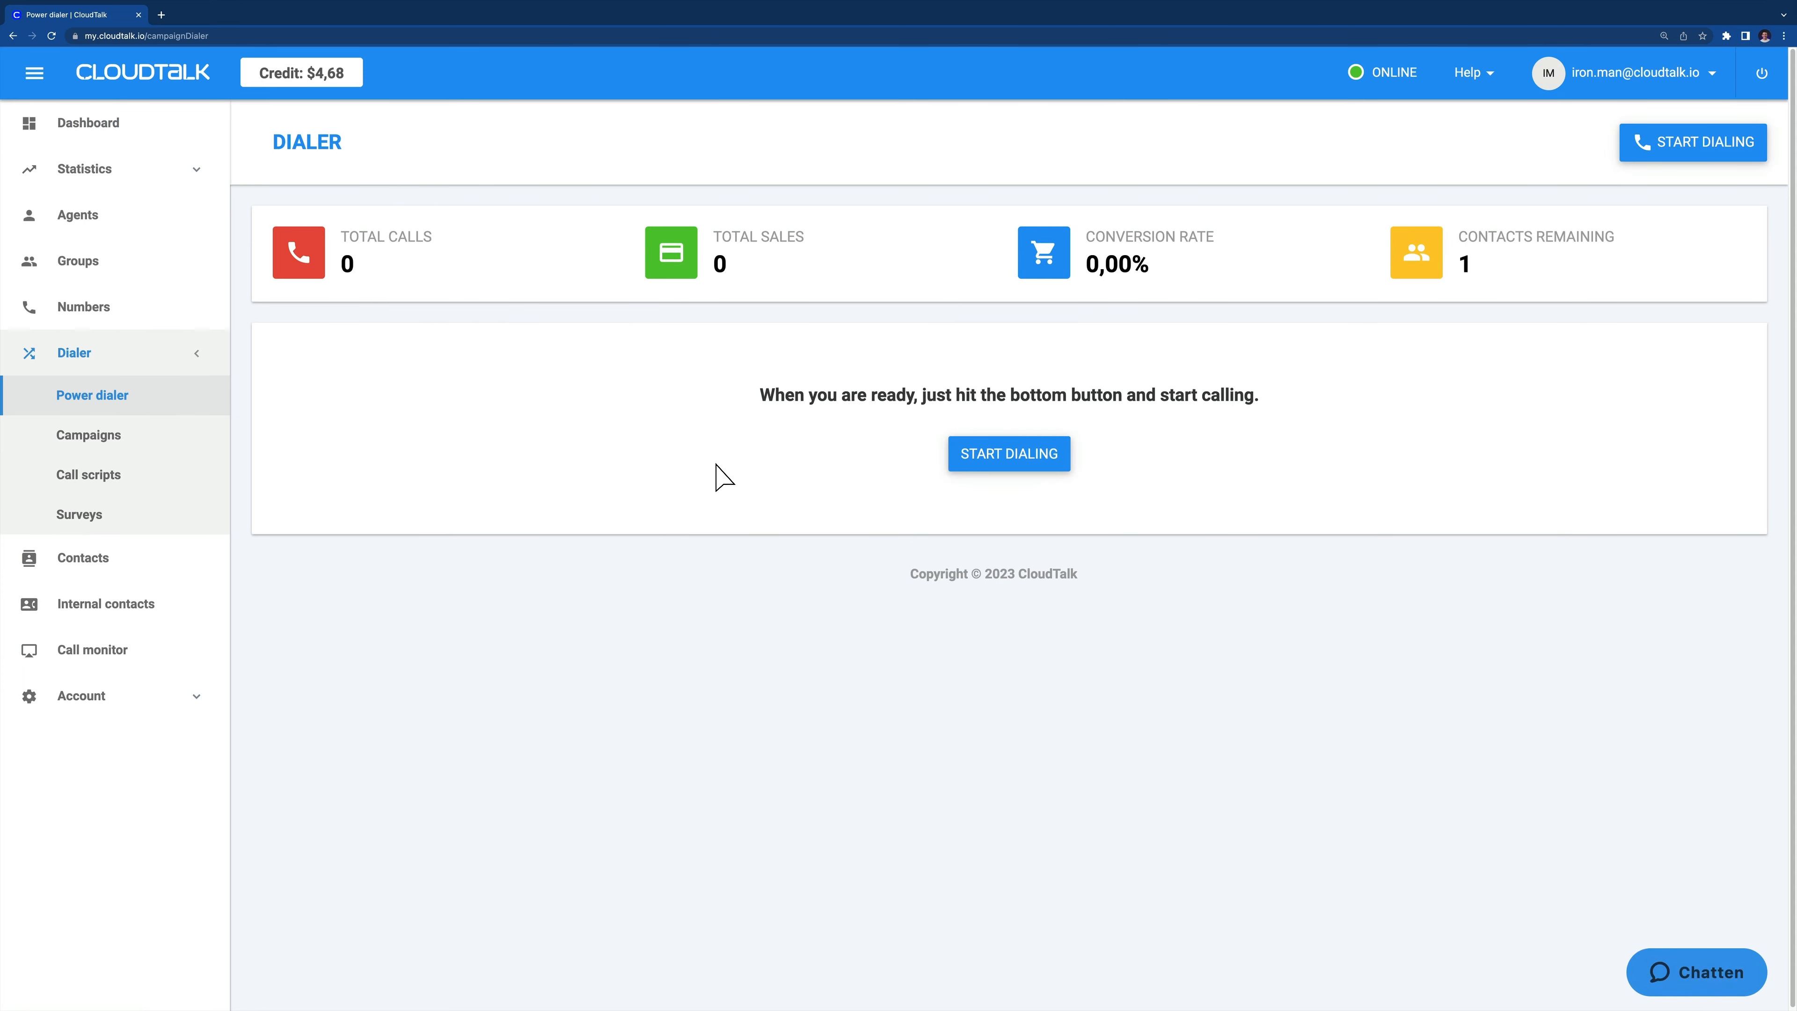
{"action": "left_click", "coordinate": [978, 467]}
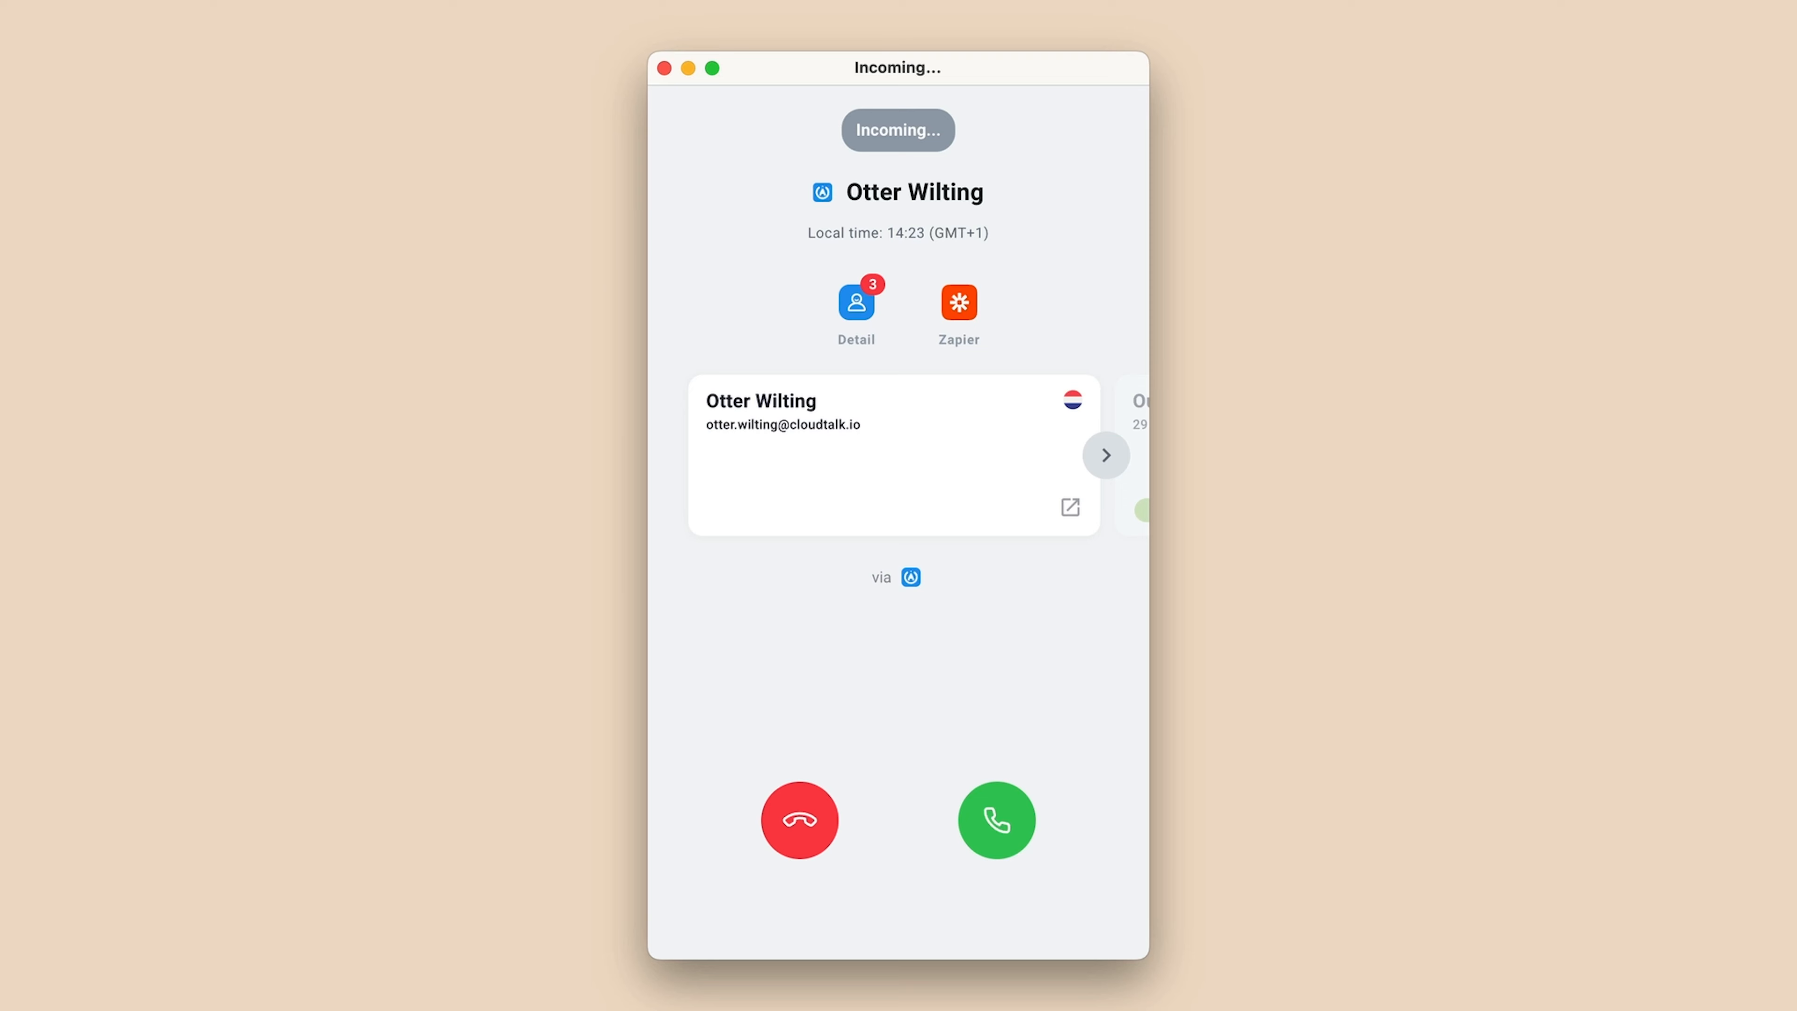
{"action": "left_click", "coordinate": [987, 806]}
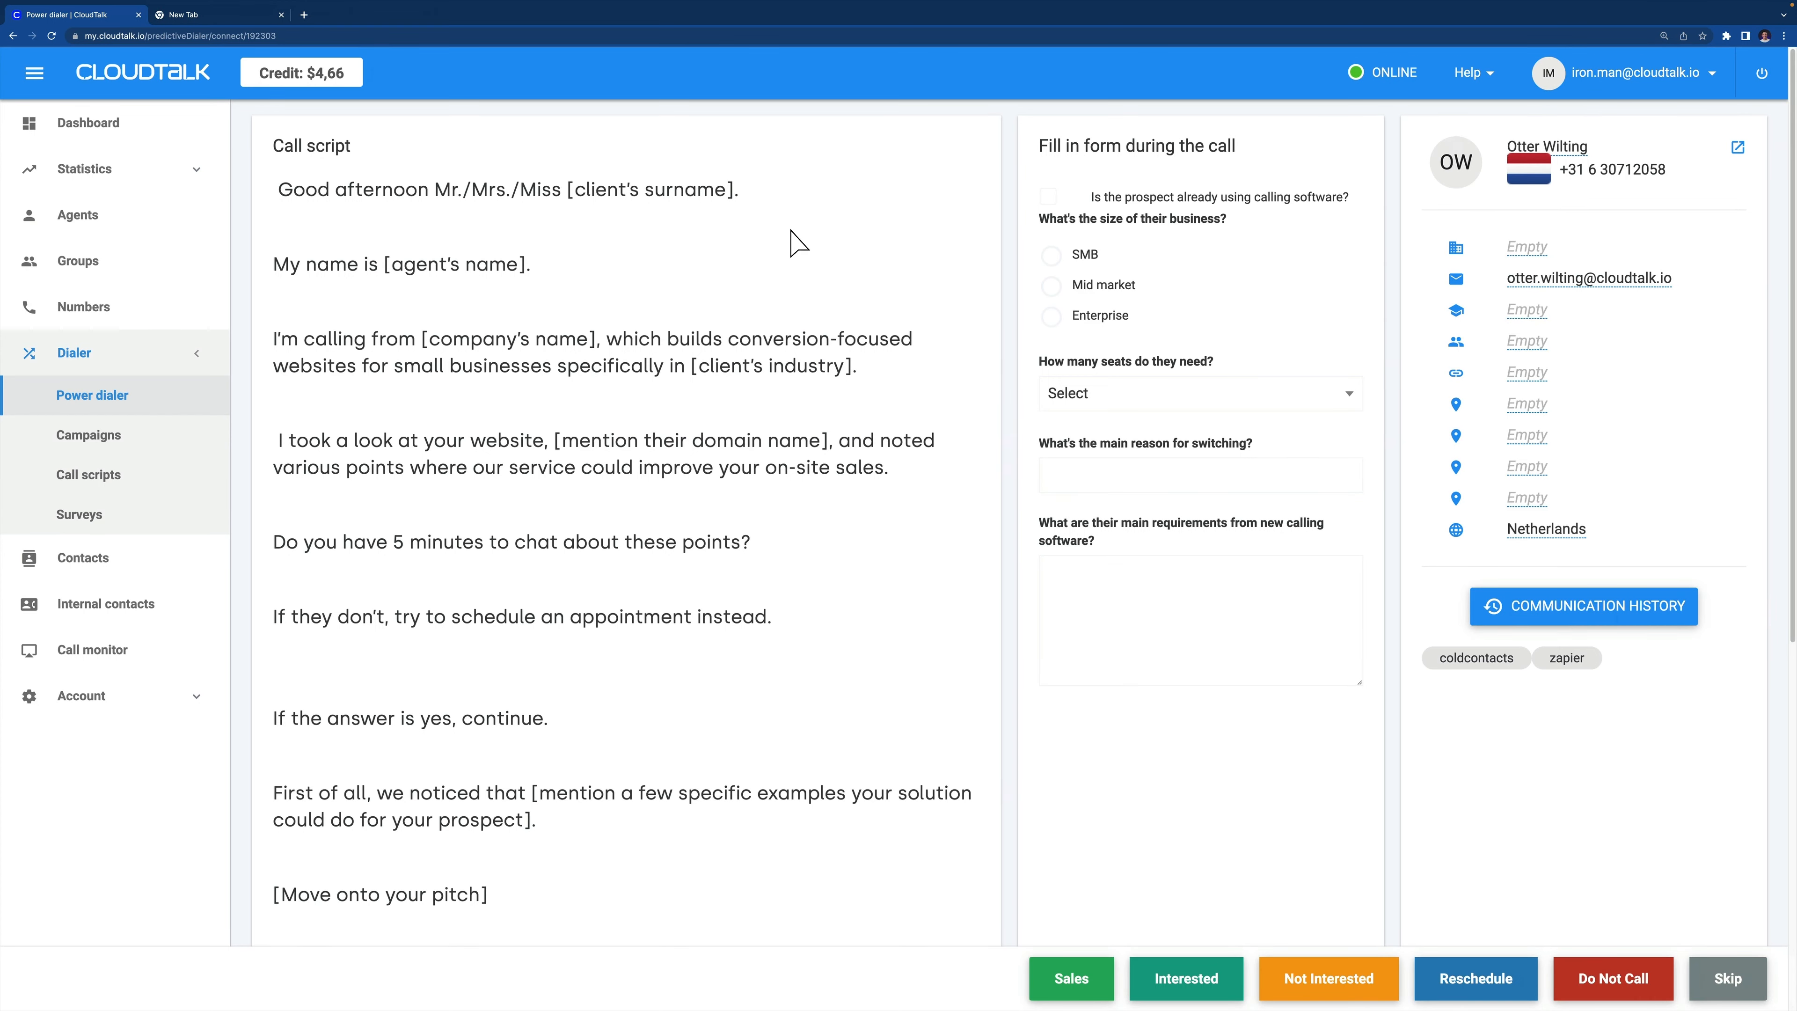
Fill in the call survey: prospect already using calling software, Mid market business size, 21-50 seats, and enter the main requirements field.
{"action": "left_click", "coordinate": [1049, 200]}
{"action": "left_click", "coordinate": [1051, 289]}
{"action": "left_click", "coordinate": [1059, 398]}
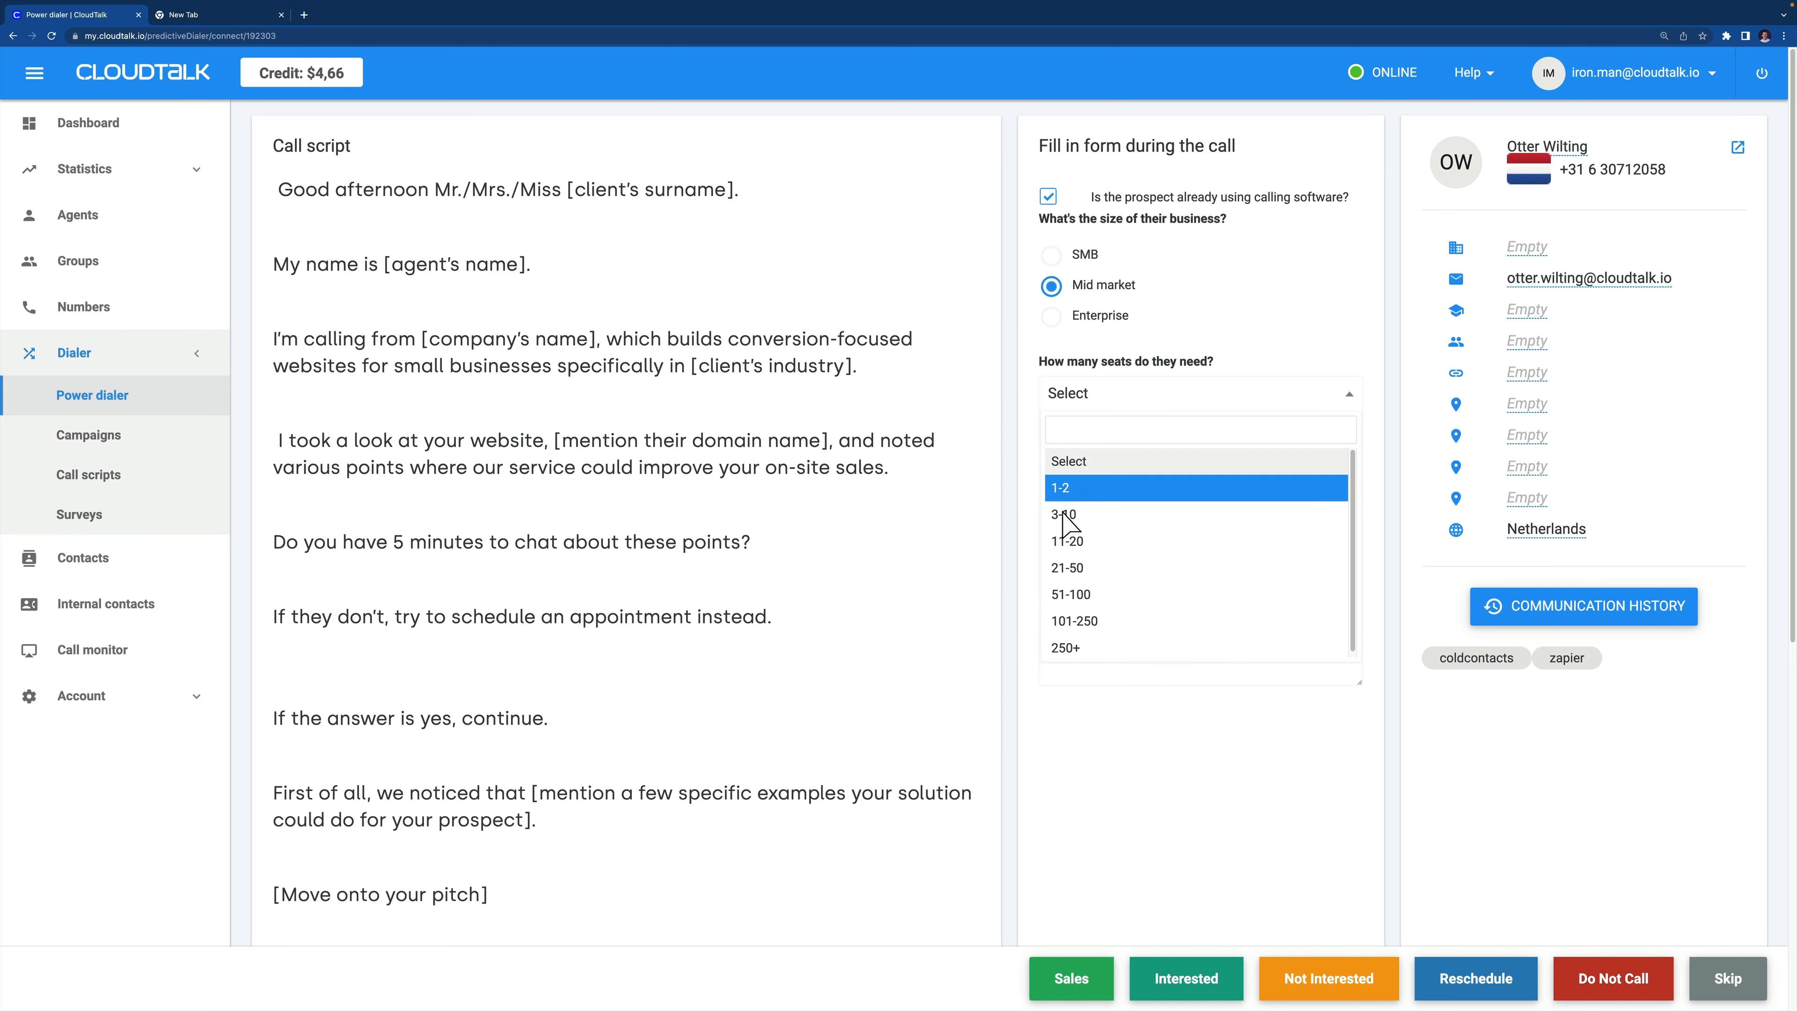
{"action": "left_click", "coordinate": [1064, 577]}
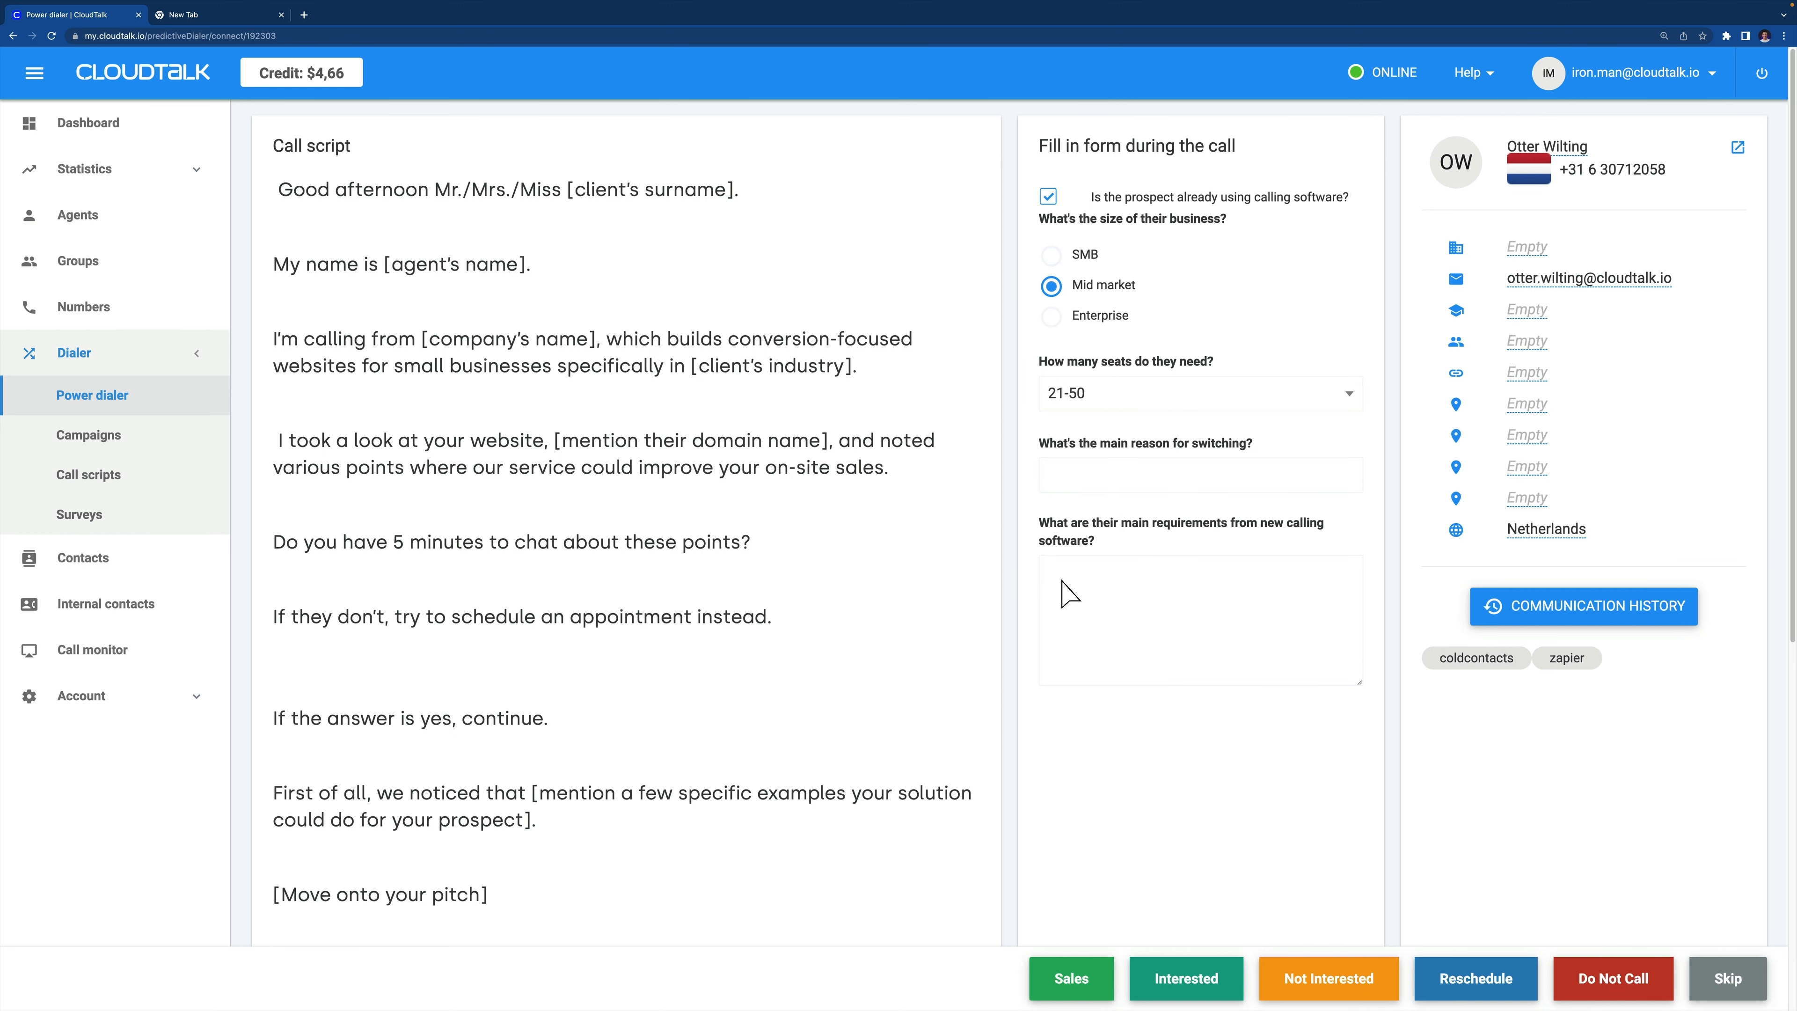
{"action": "left_click", "coordinate": [1069, 598]}
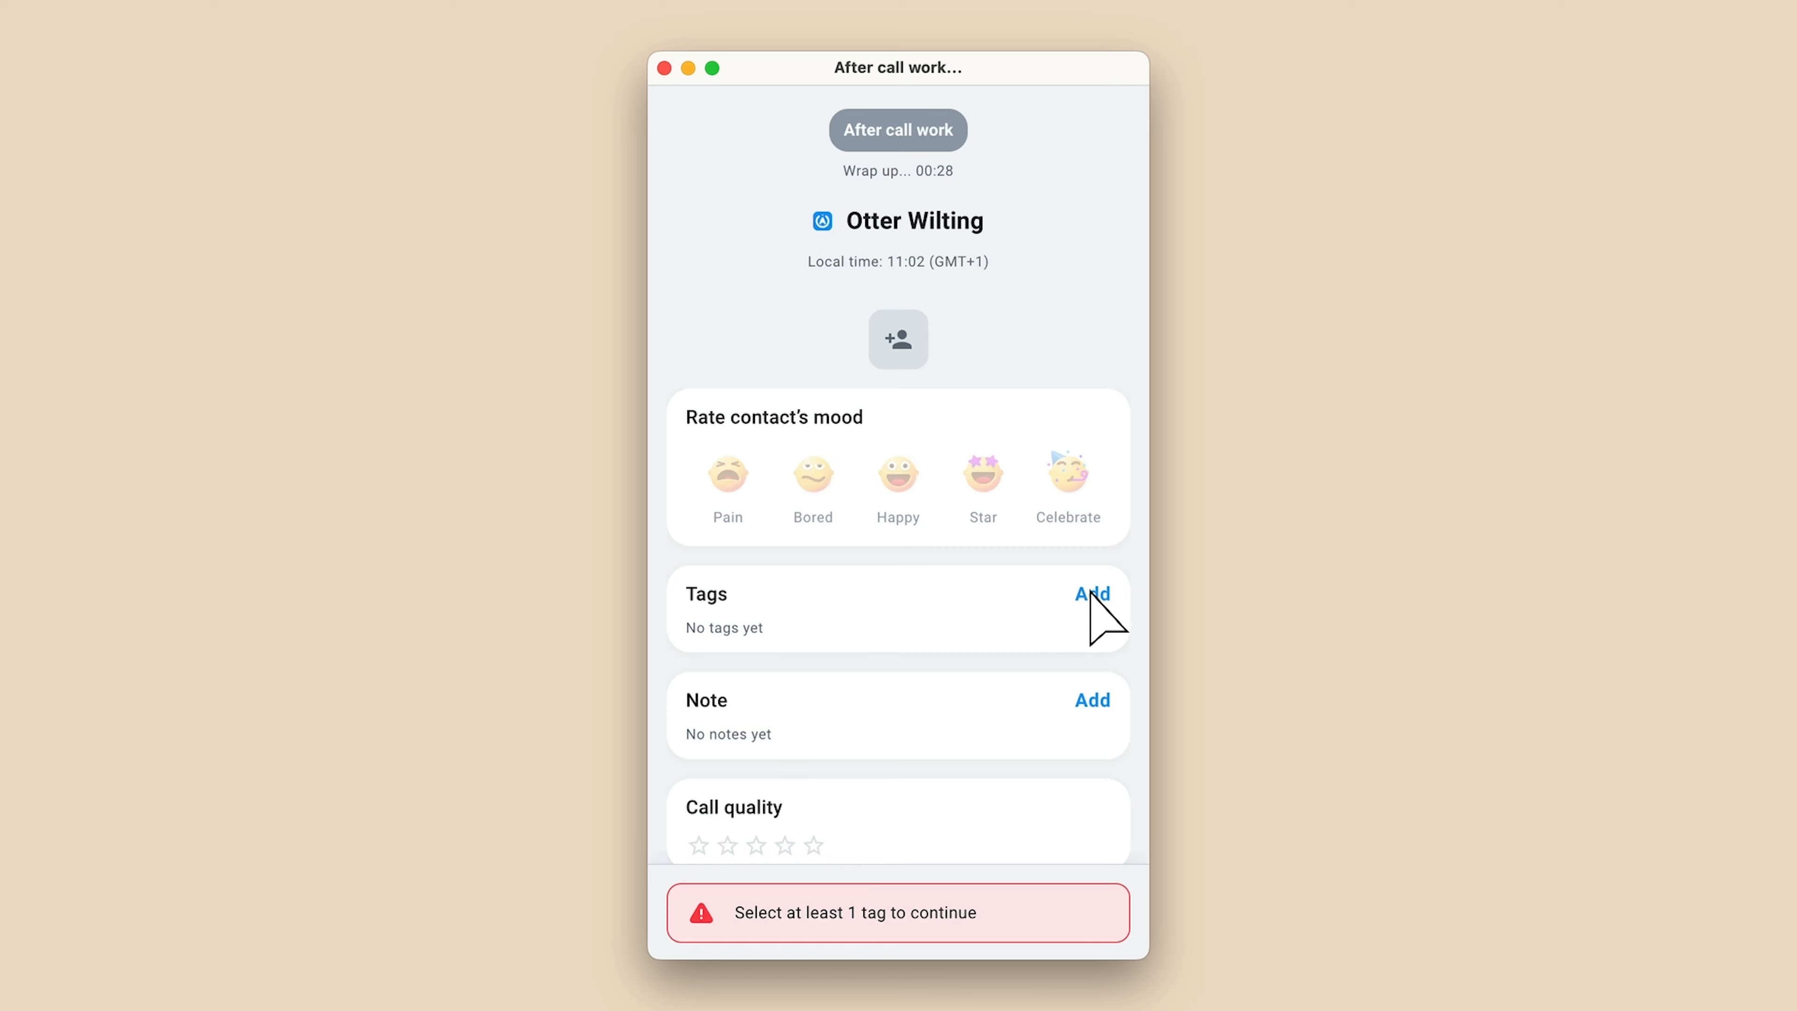
Add the Sale closed tag to the finished call and complete the after-call work.
{"action": "left_click", "coordinate": [1089, 594]}
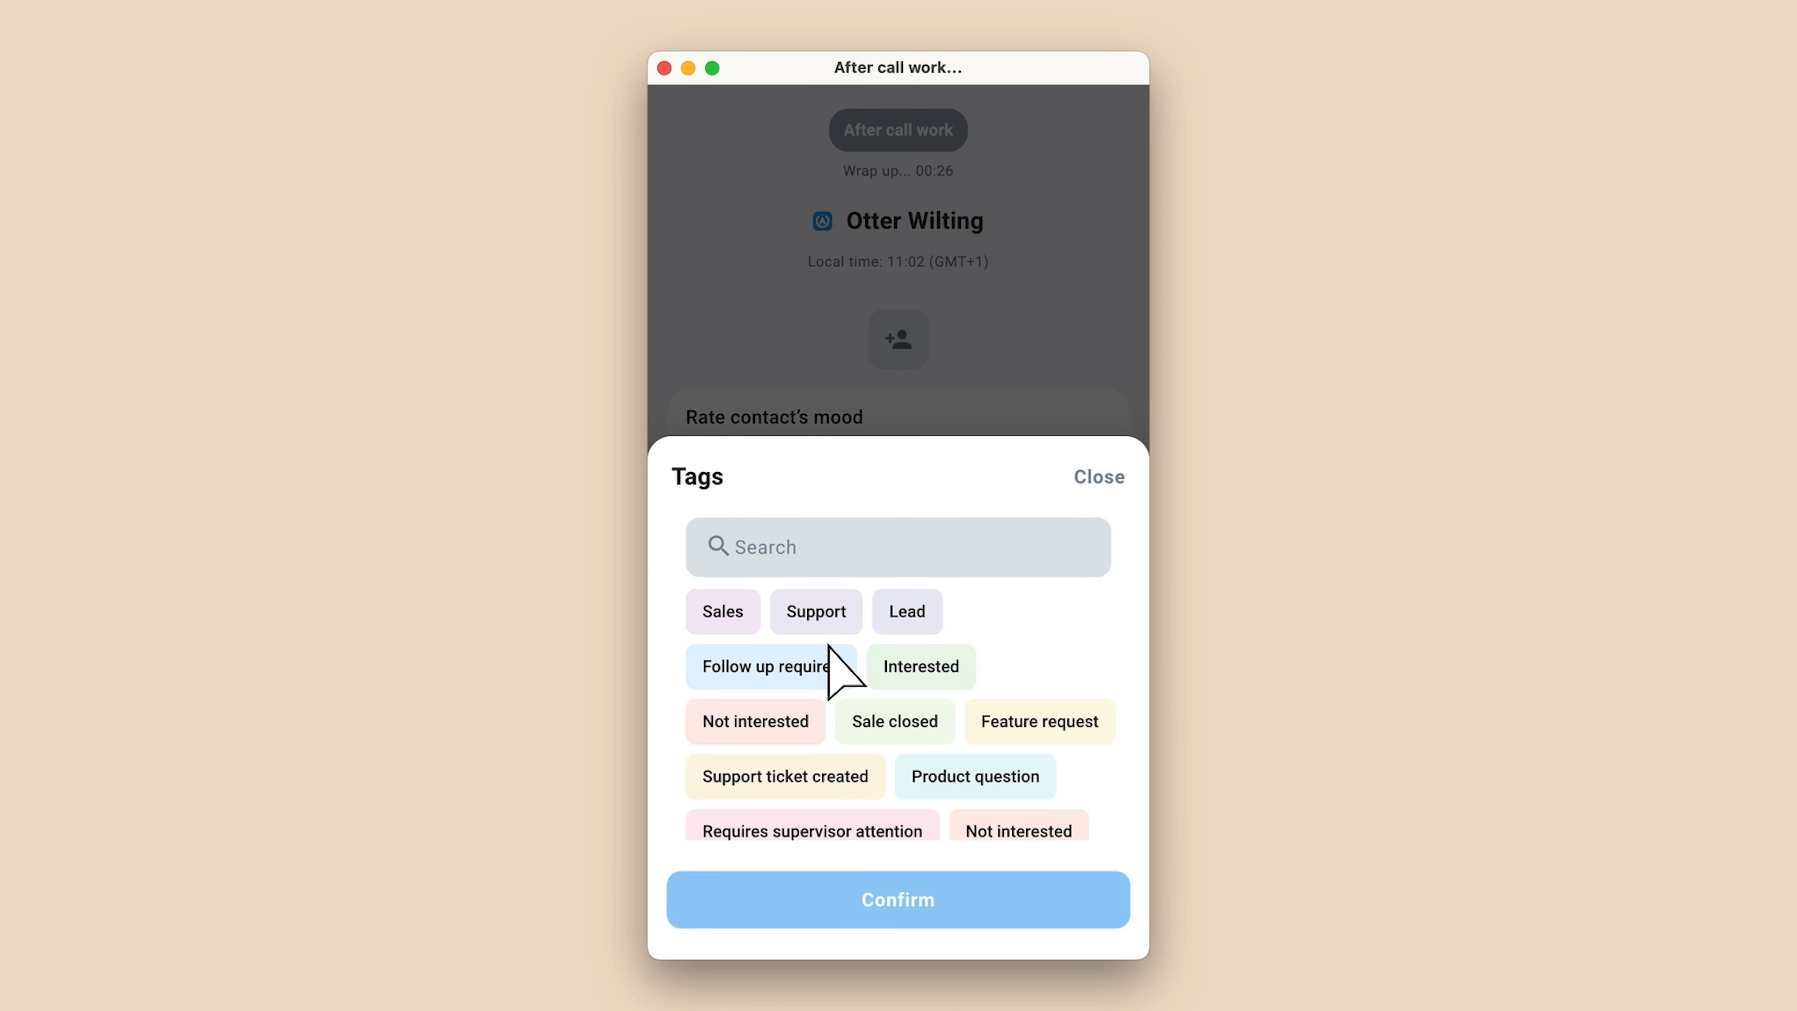
{"action": "left_click", "coordinate": [874, 724]}
{"action": "left_click", "coordinate": [867, 895]}
{"action": "left_click", "coordinate": [867, 908]}
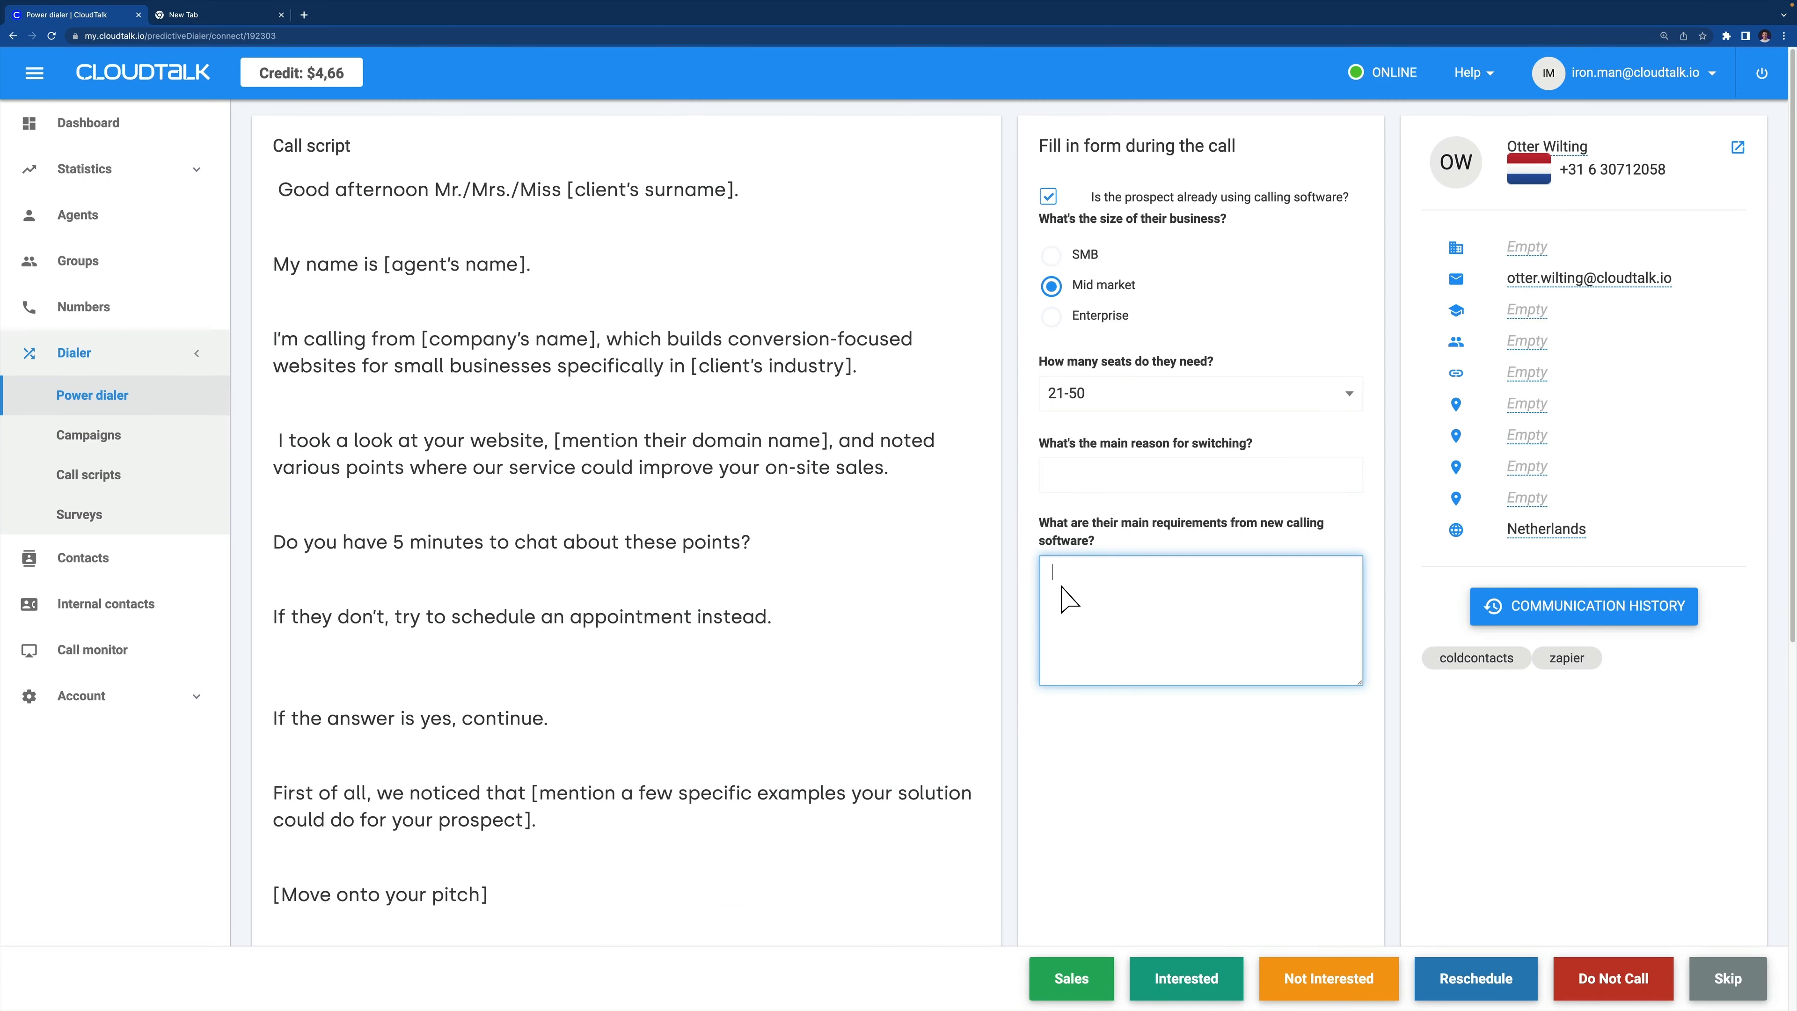
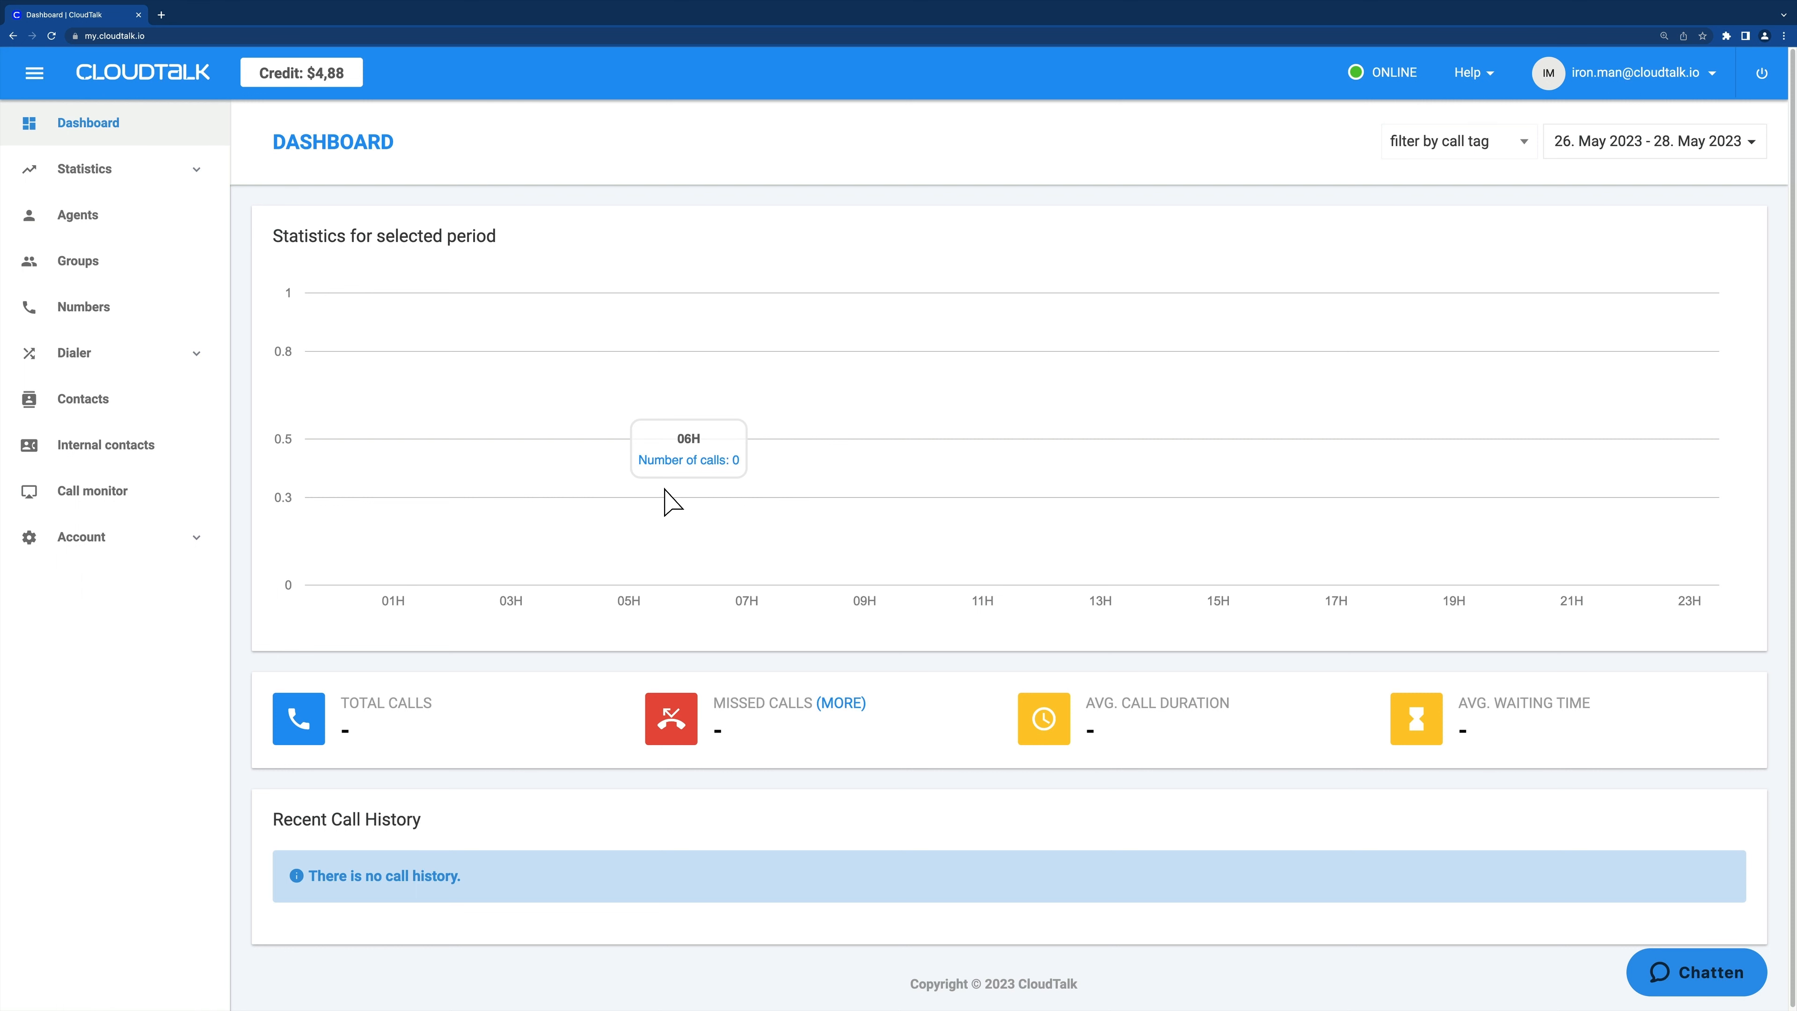
Open the Test campaign's survey answers and view the details of the recorded call.
{"action": "left_click", "coordinate": [182, 363]}
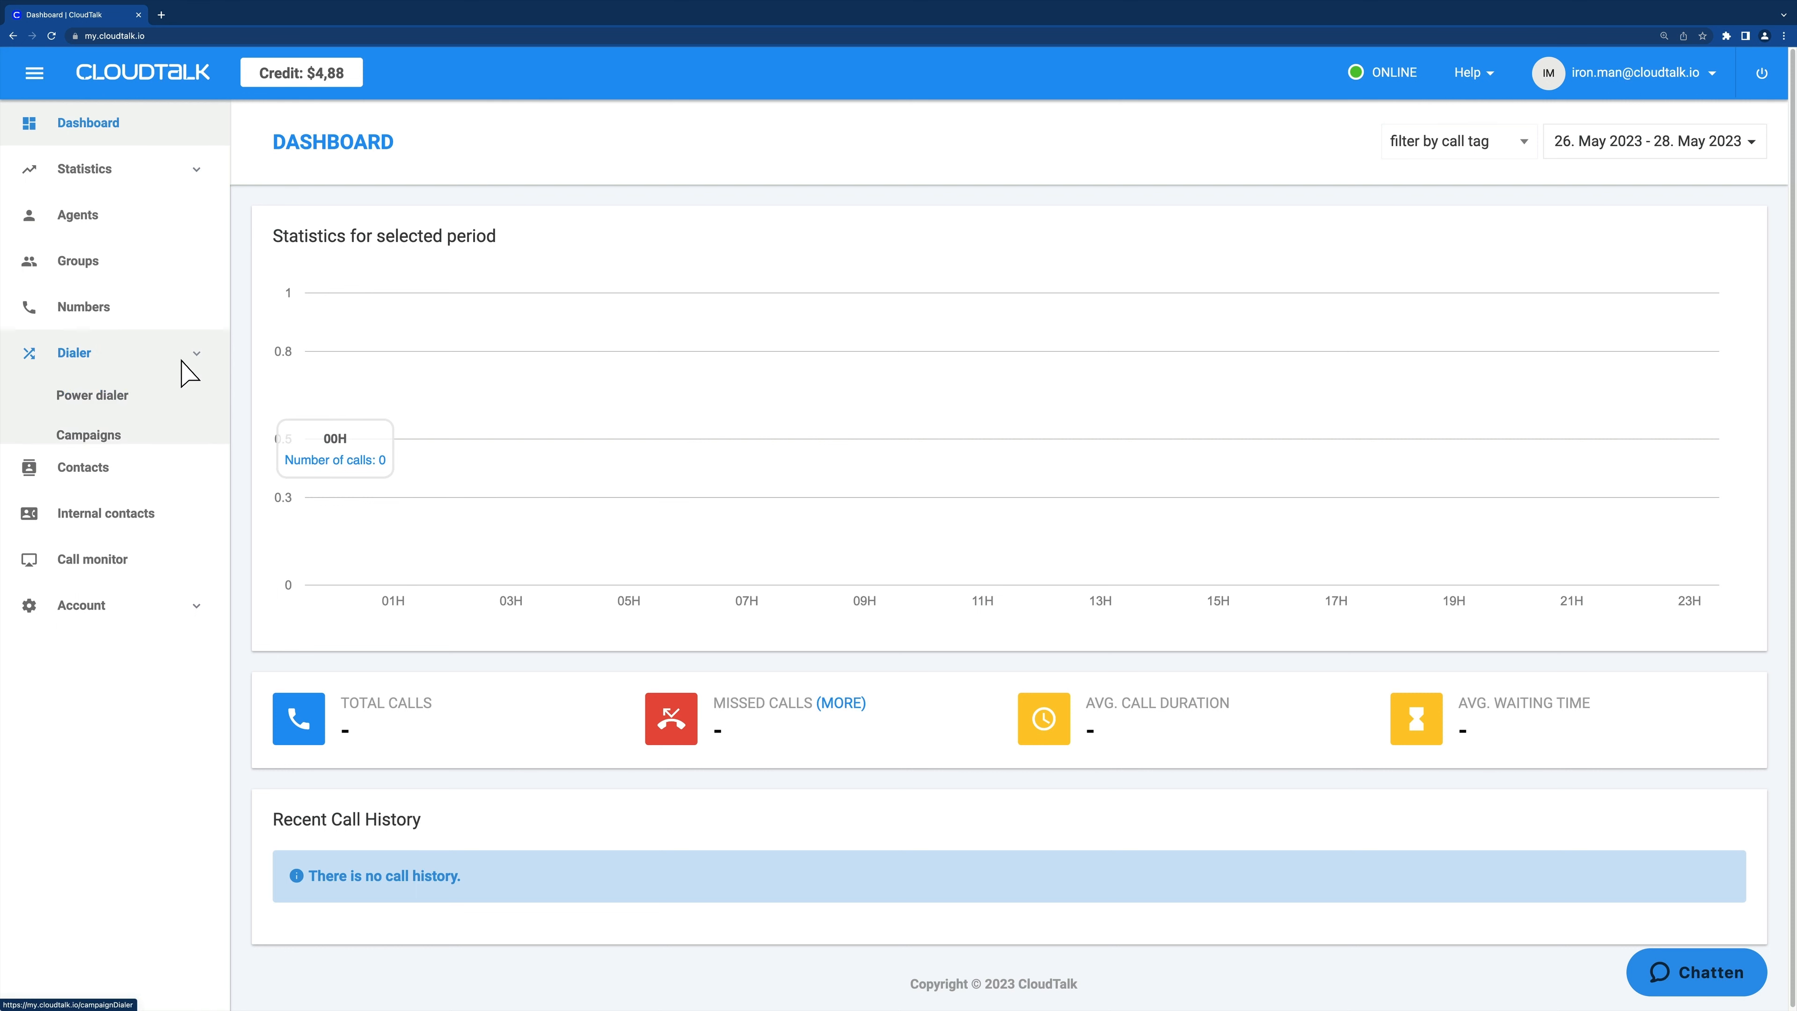
{"action": "left_click", "coordinate": [170, 444]}
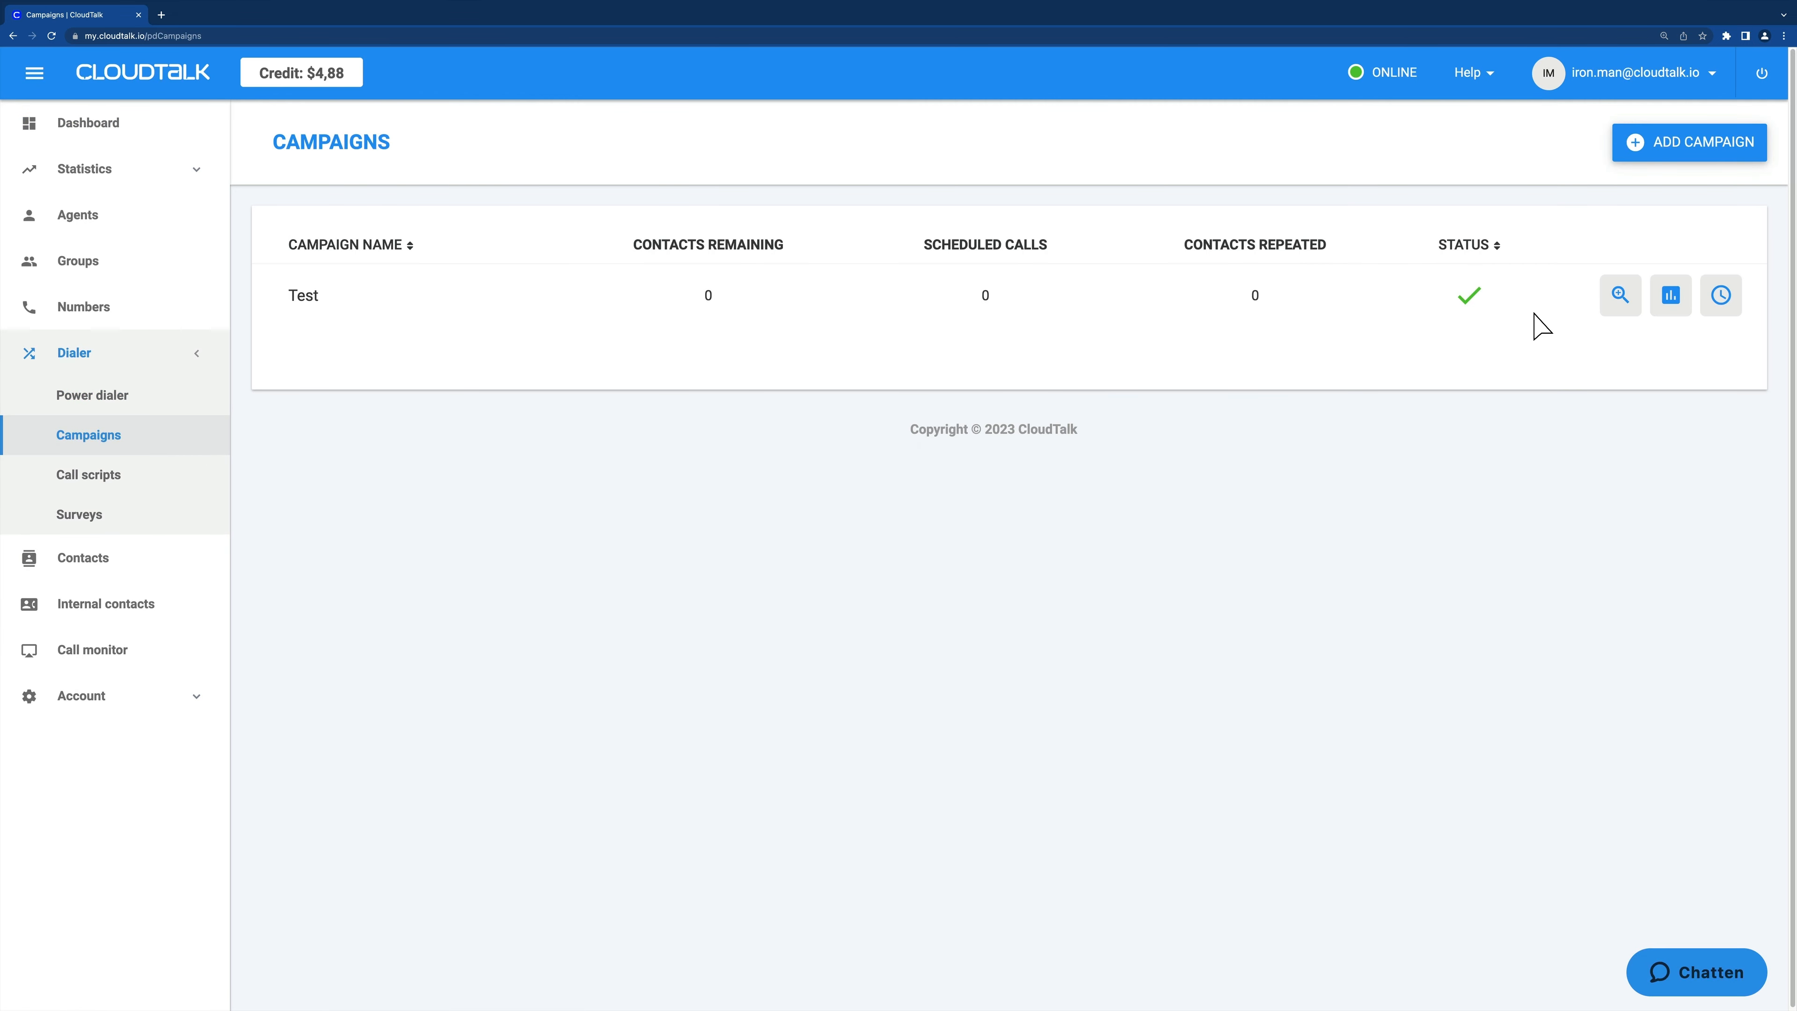
{"action": "left_click", "coordinate": [1613, 297]}
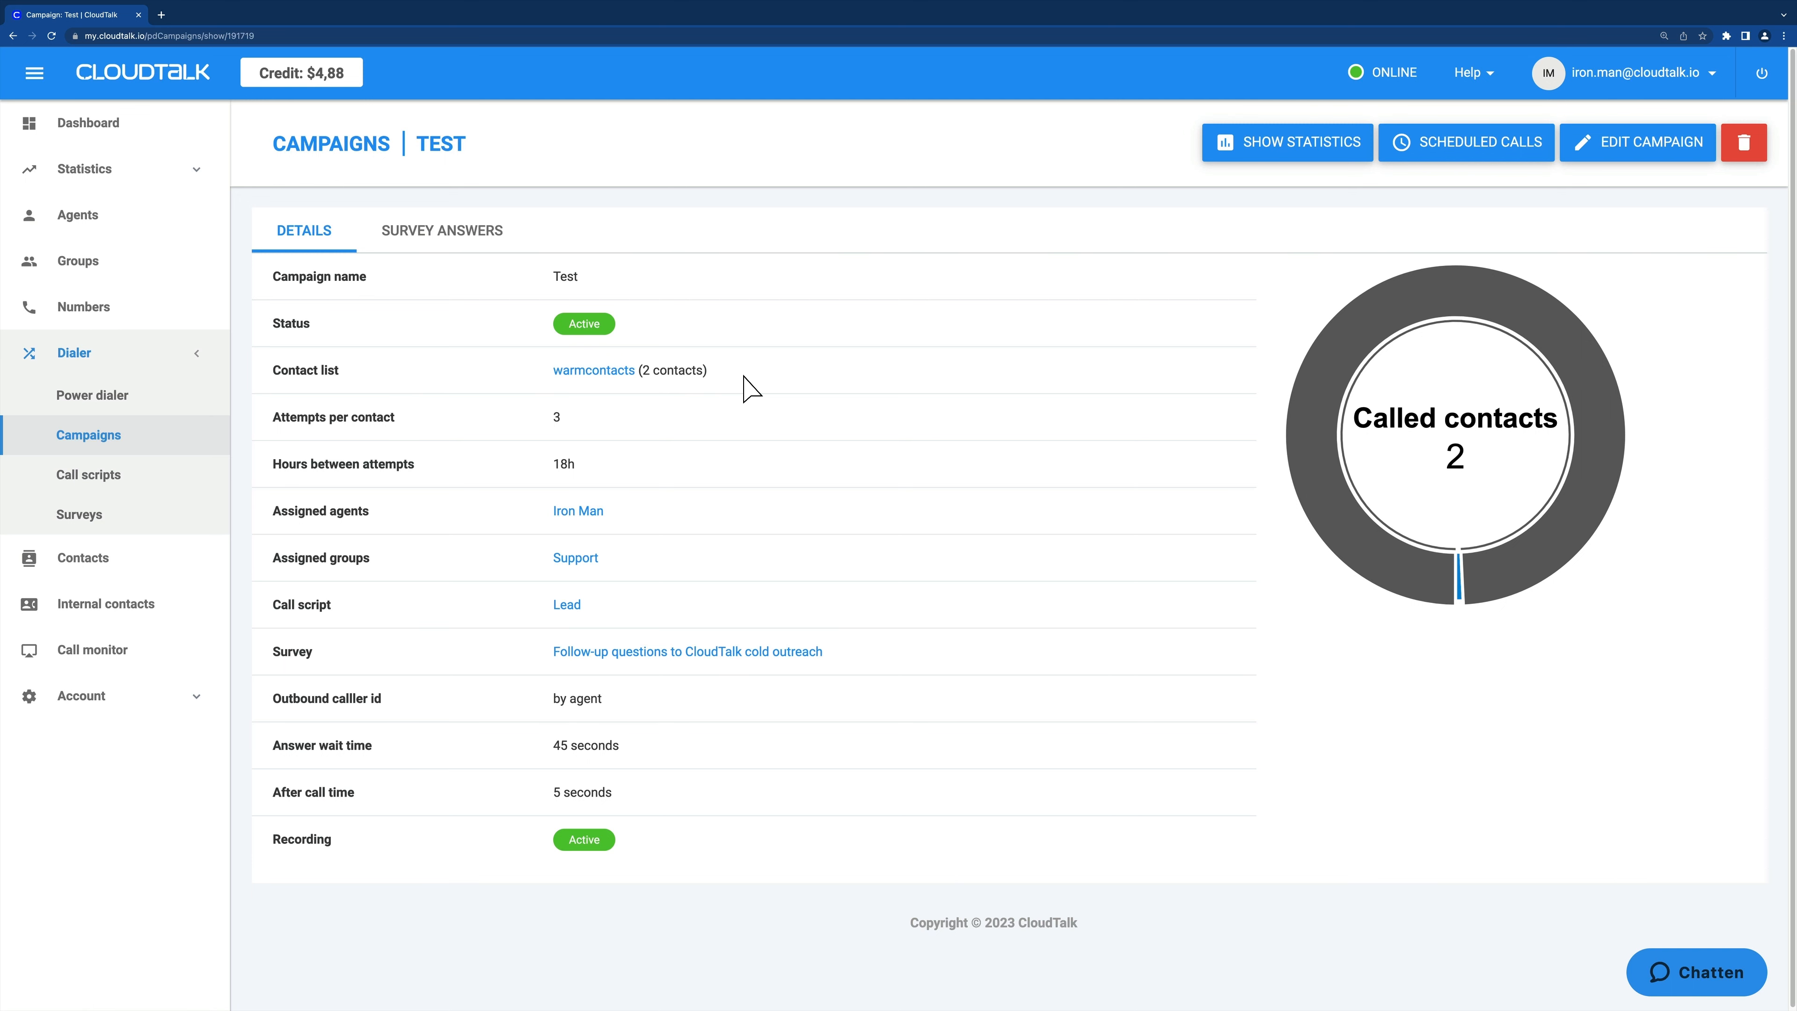
{"action": "left_click", "coordinate": [437, 232]}
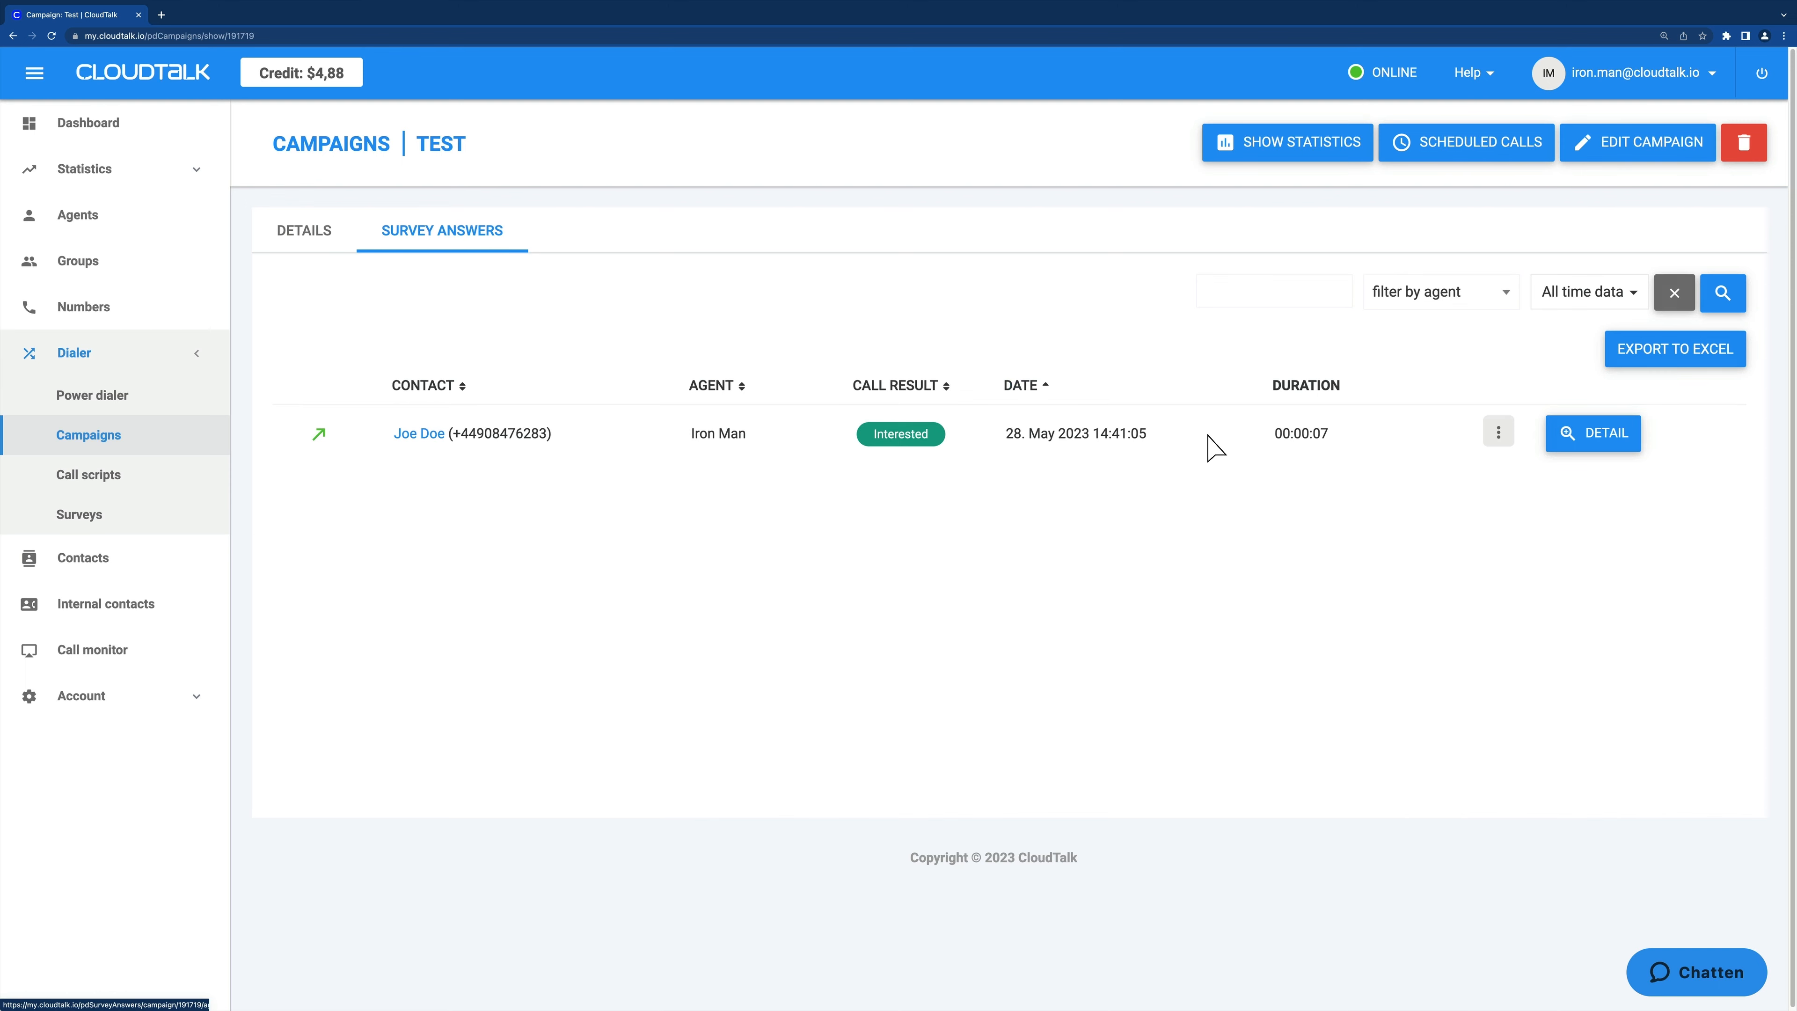
{"action": "left_click", "coordinate": [1568, 453]}
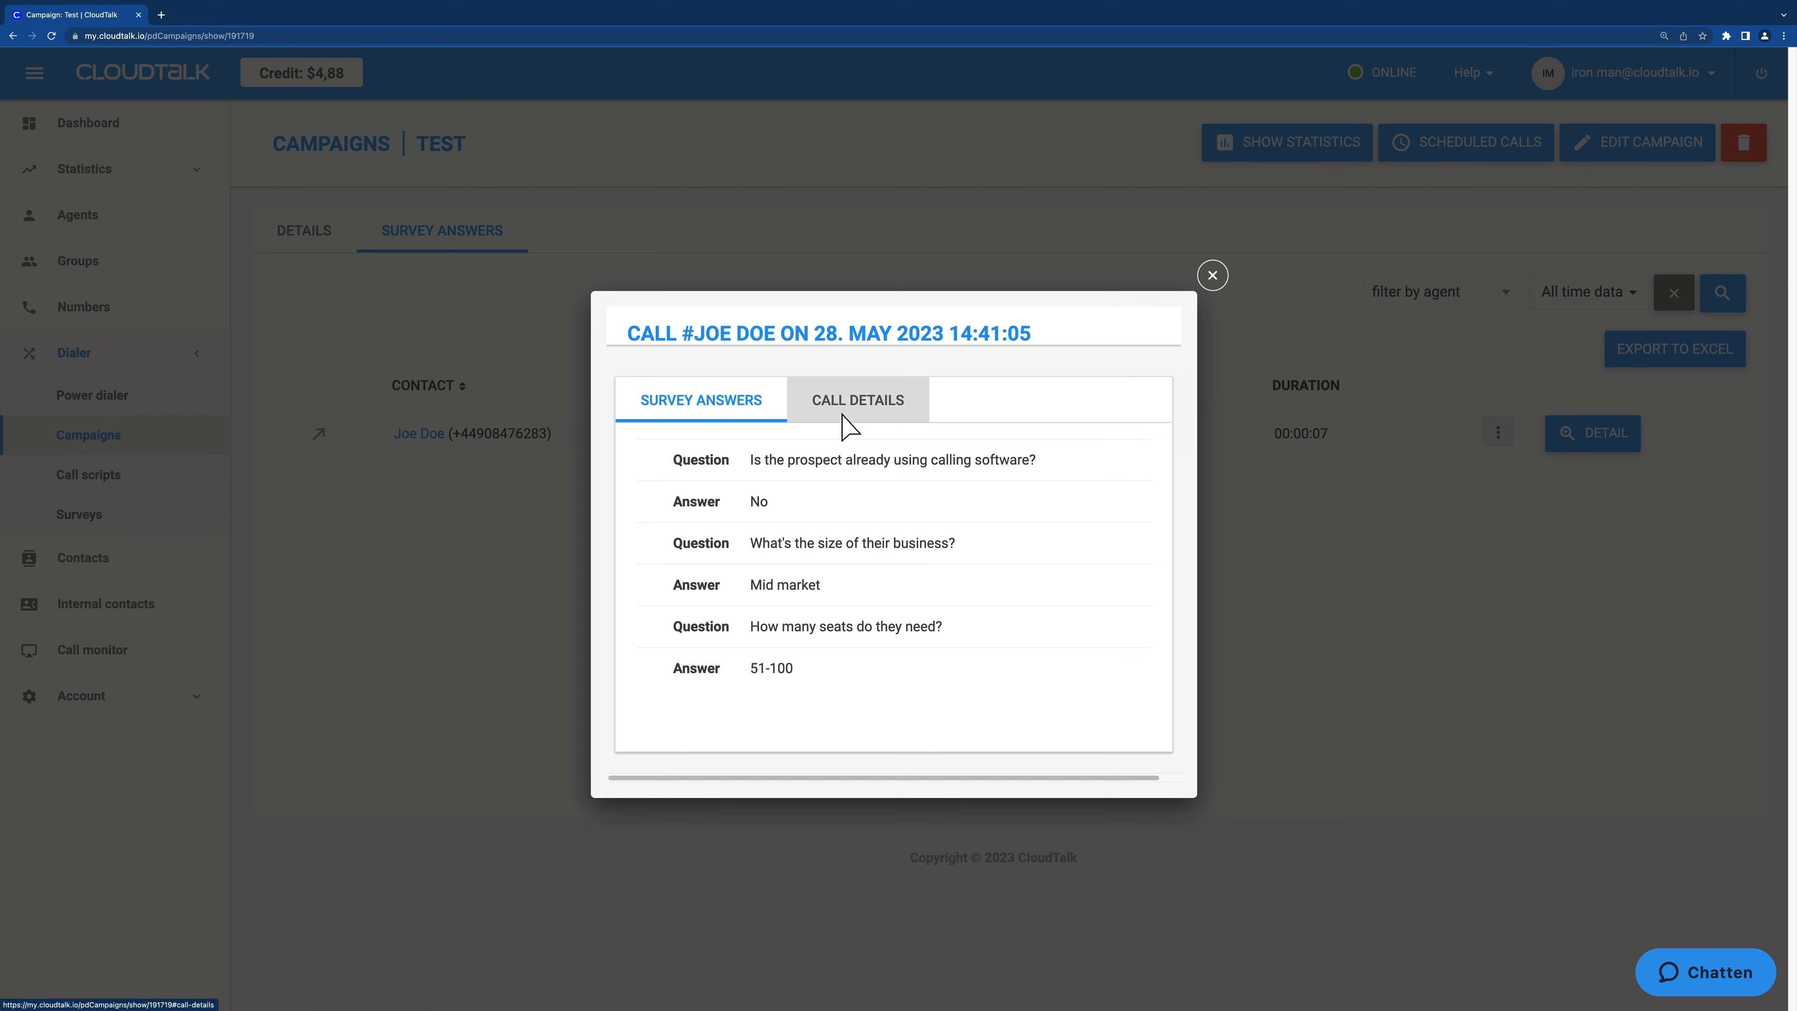
{"action": "left_click", "coordinate": [1213, 277]}
Filter the Test campaign's survey answers by the Interested call result and export them to Excel.
{"action": "left_click", "coordinate": [1344, 289]}
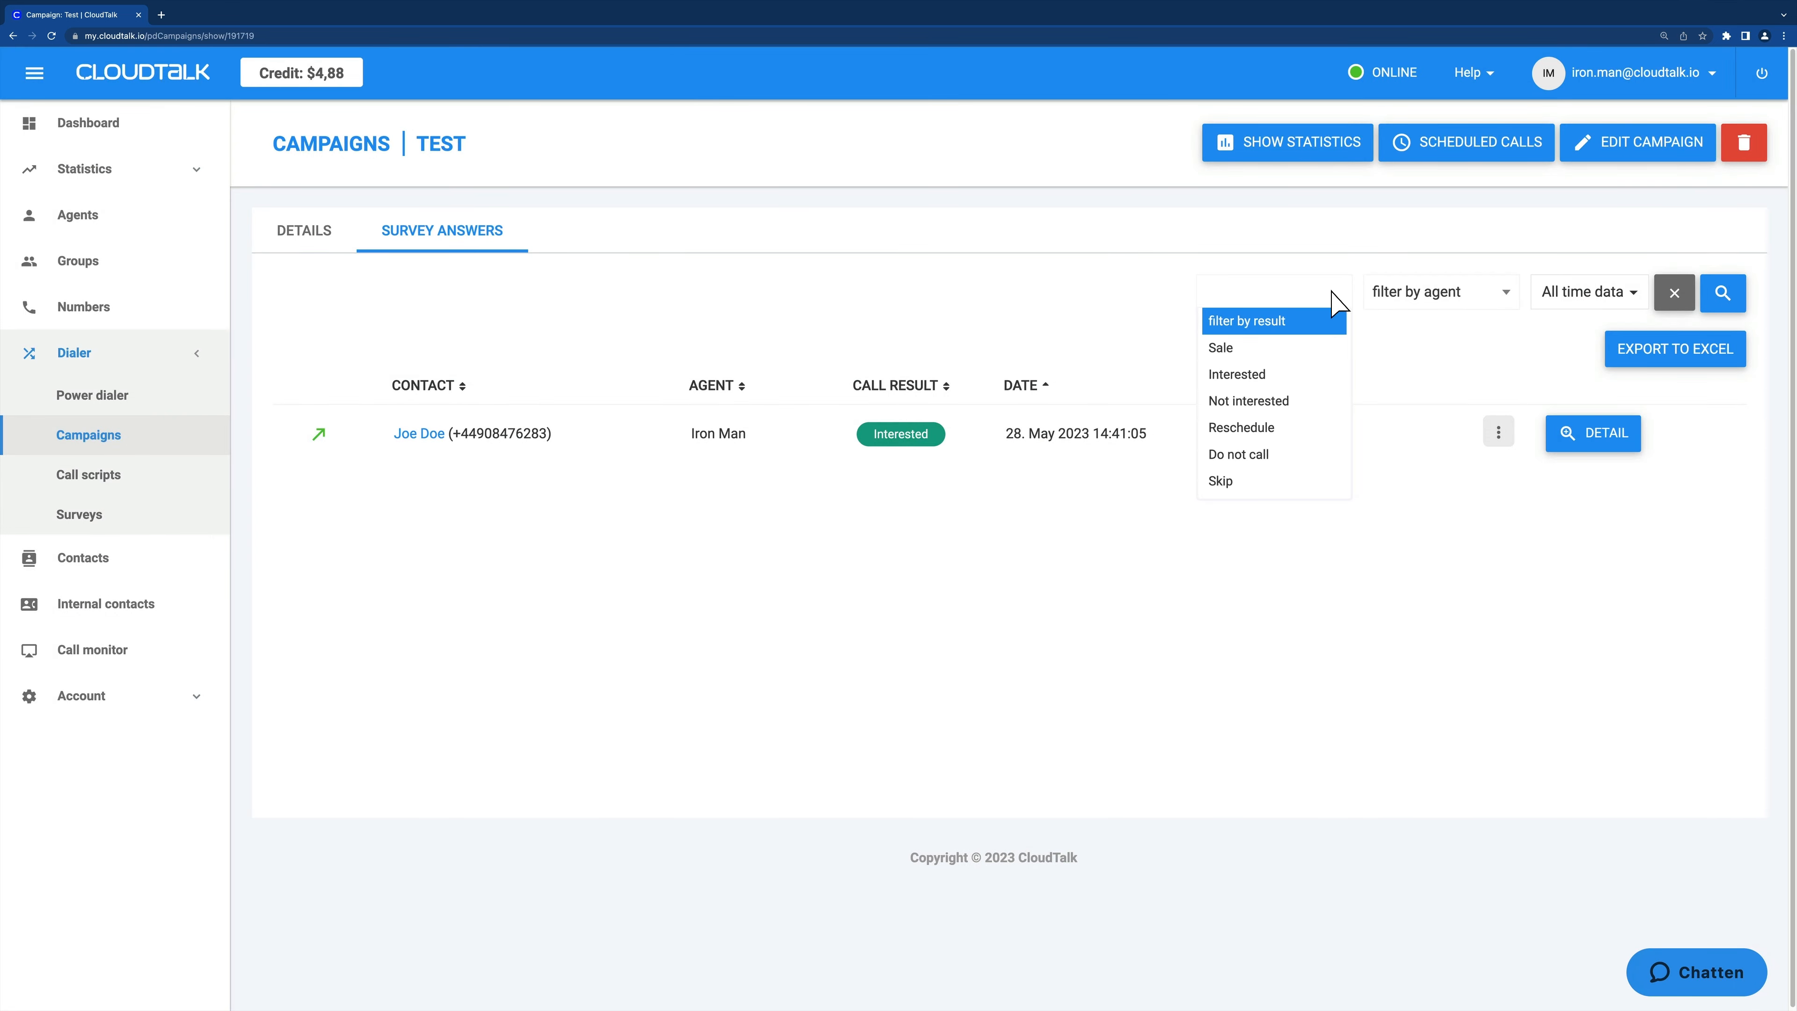
{"action": "left_click", "coordinate": [1386, 301]}
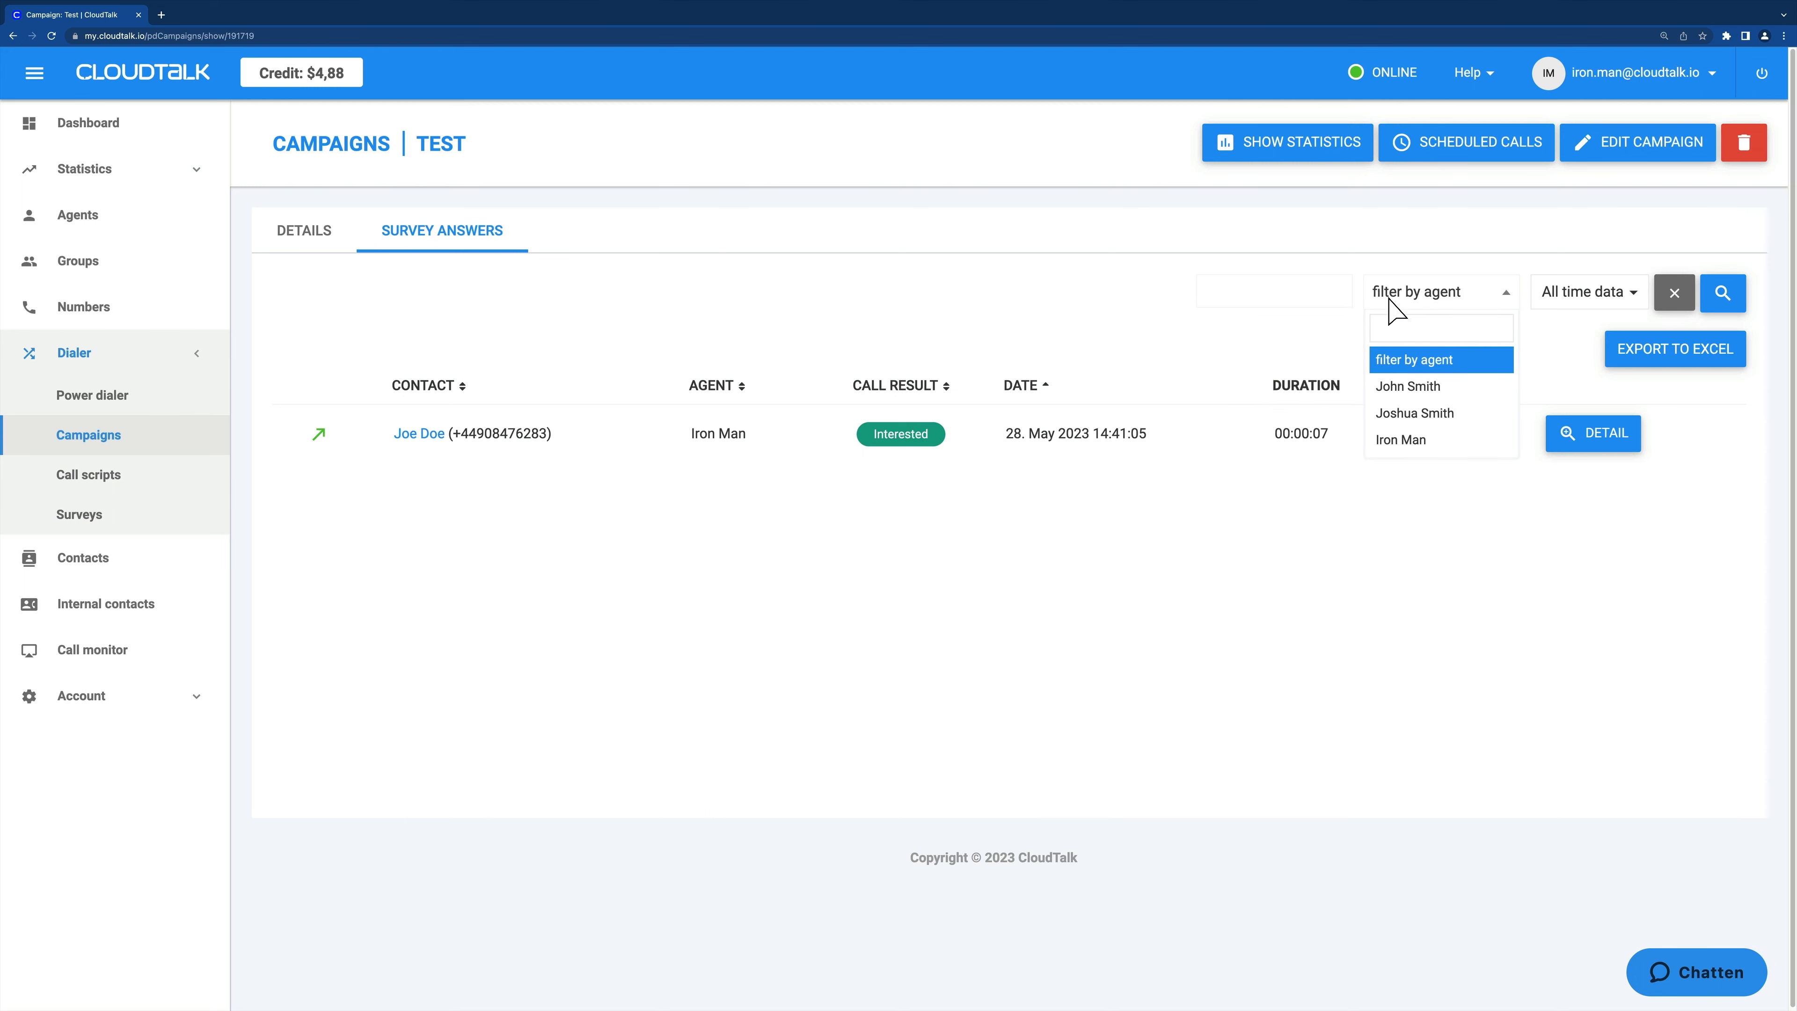
{"action": "left_click", "coordinate": [1551, 305]}
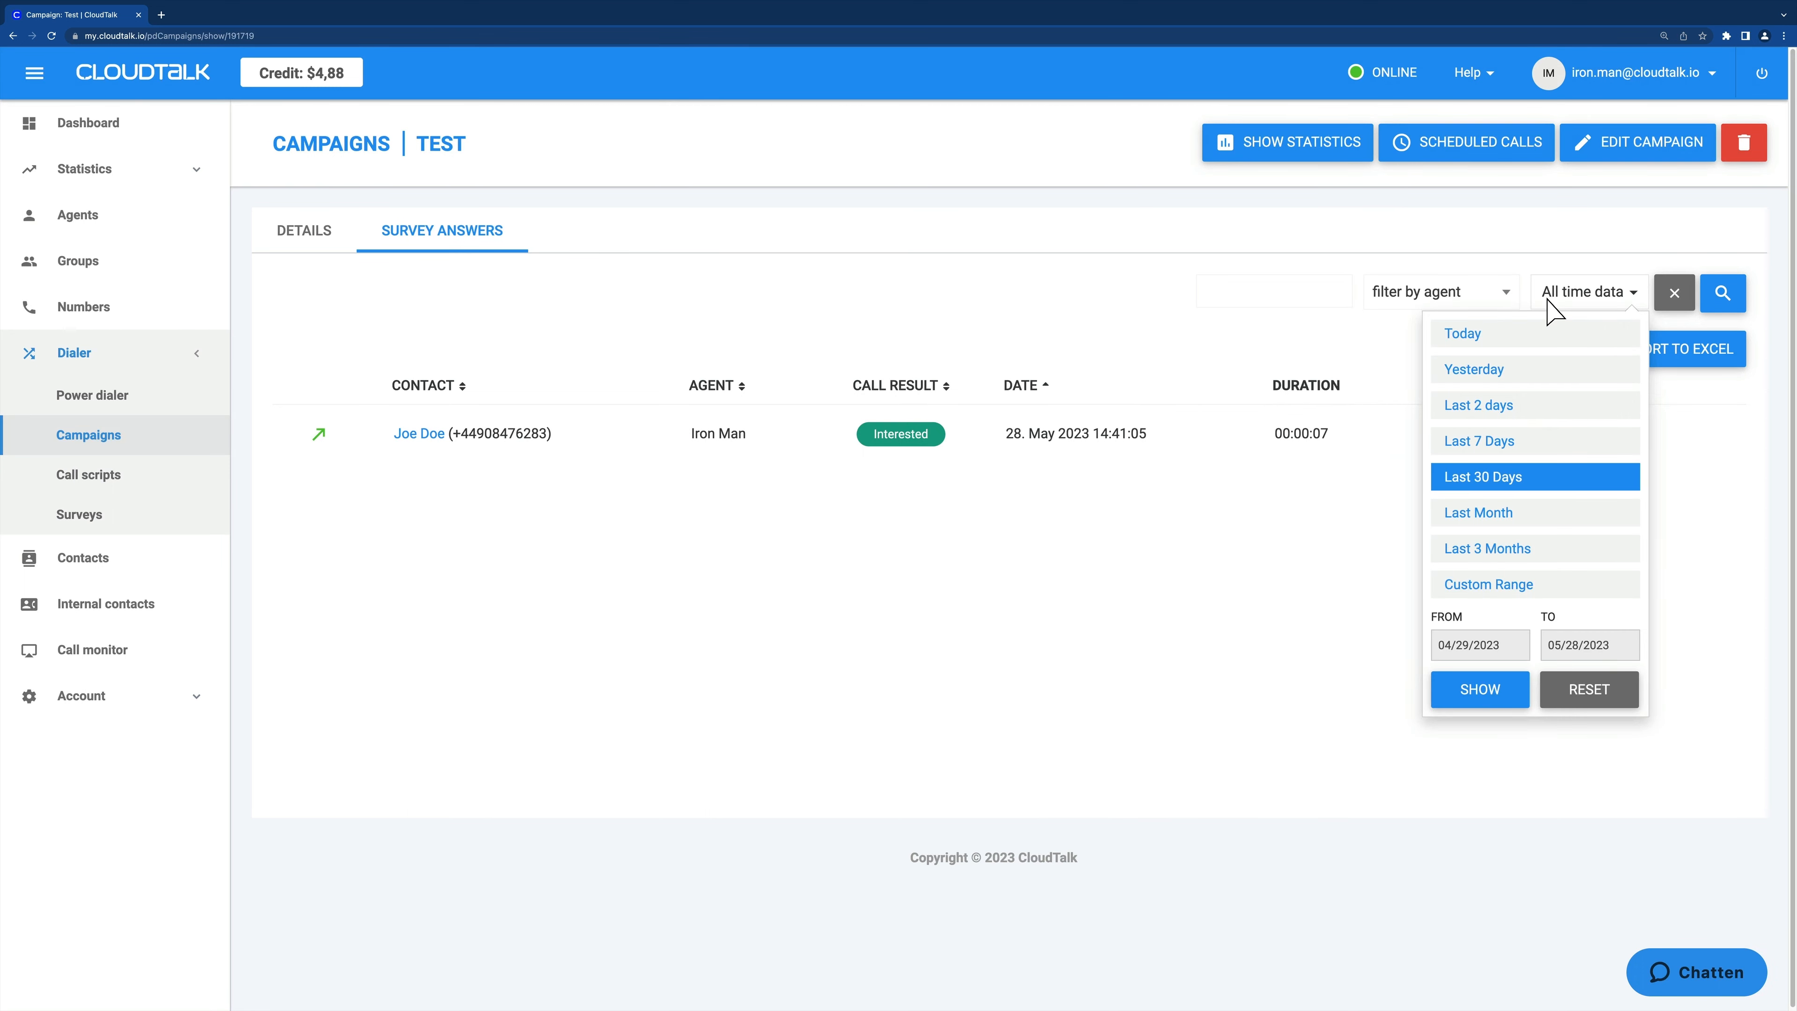
{"action": "left_click", "coordinate": [1331, 298]}
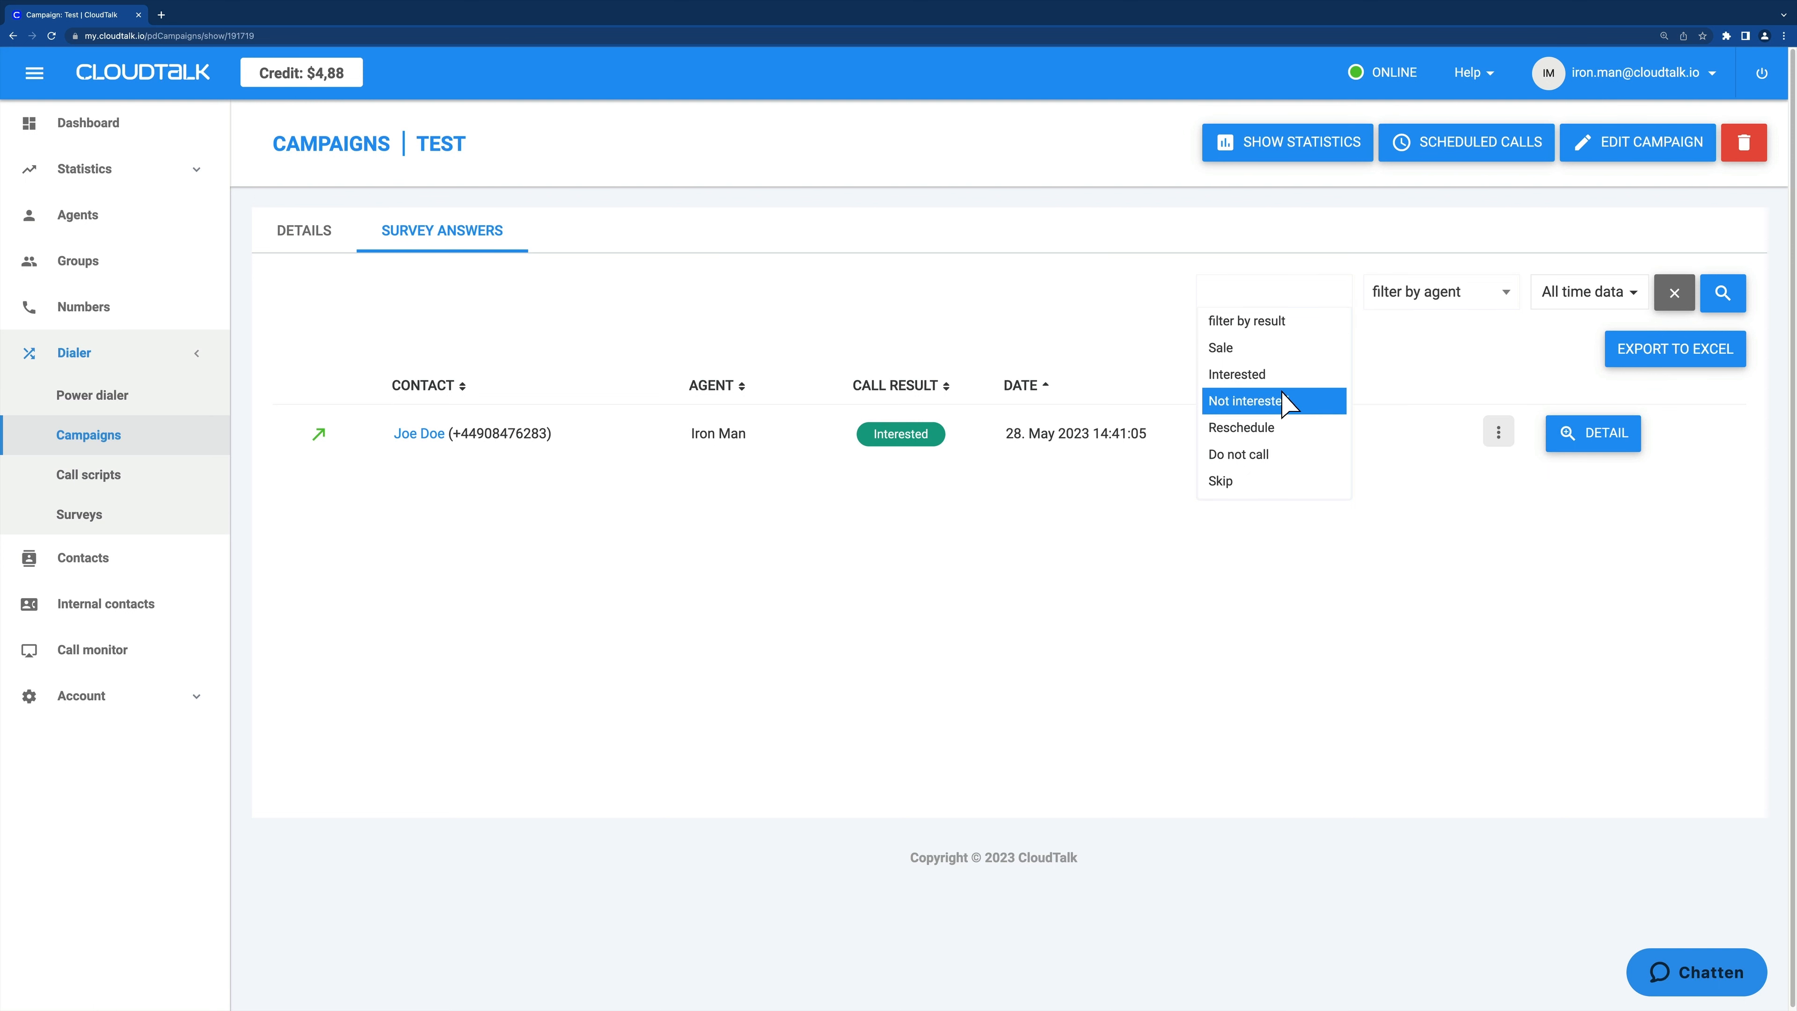
{"action": "left_click", "coordinate": [1273, 376]}
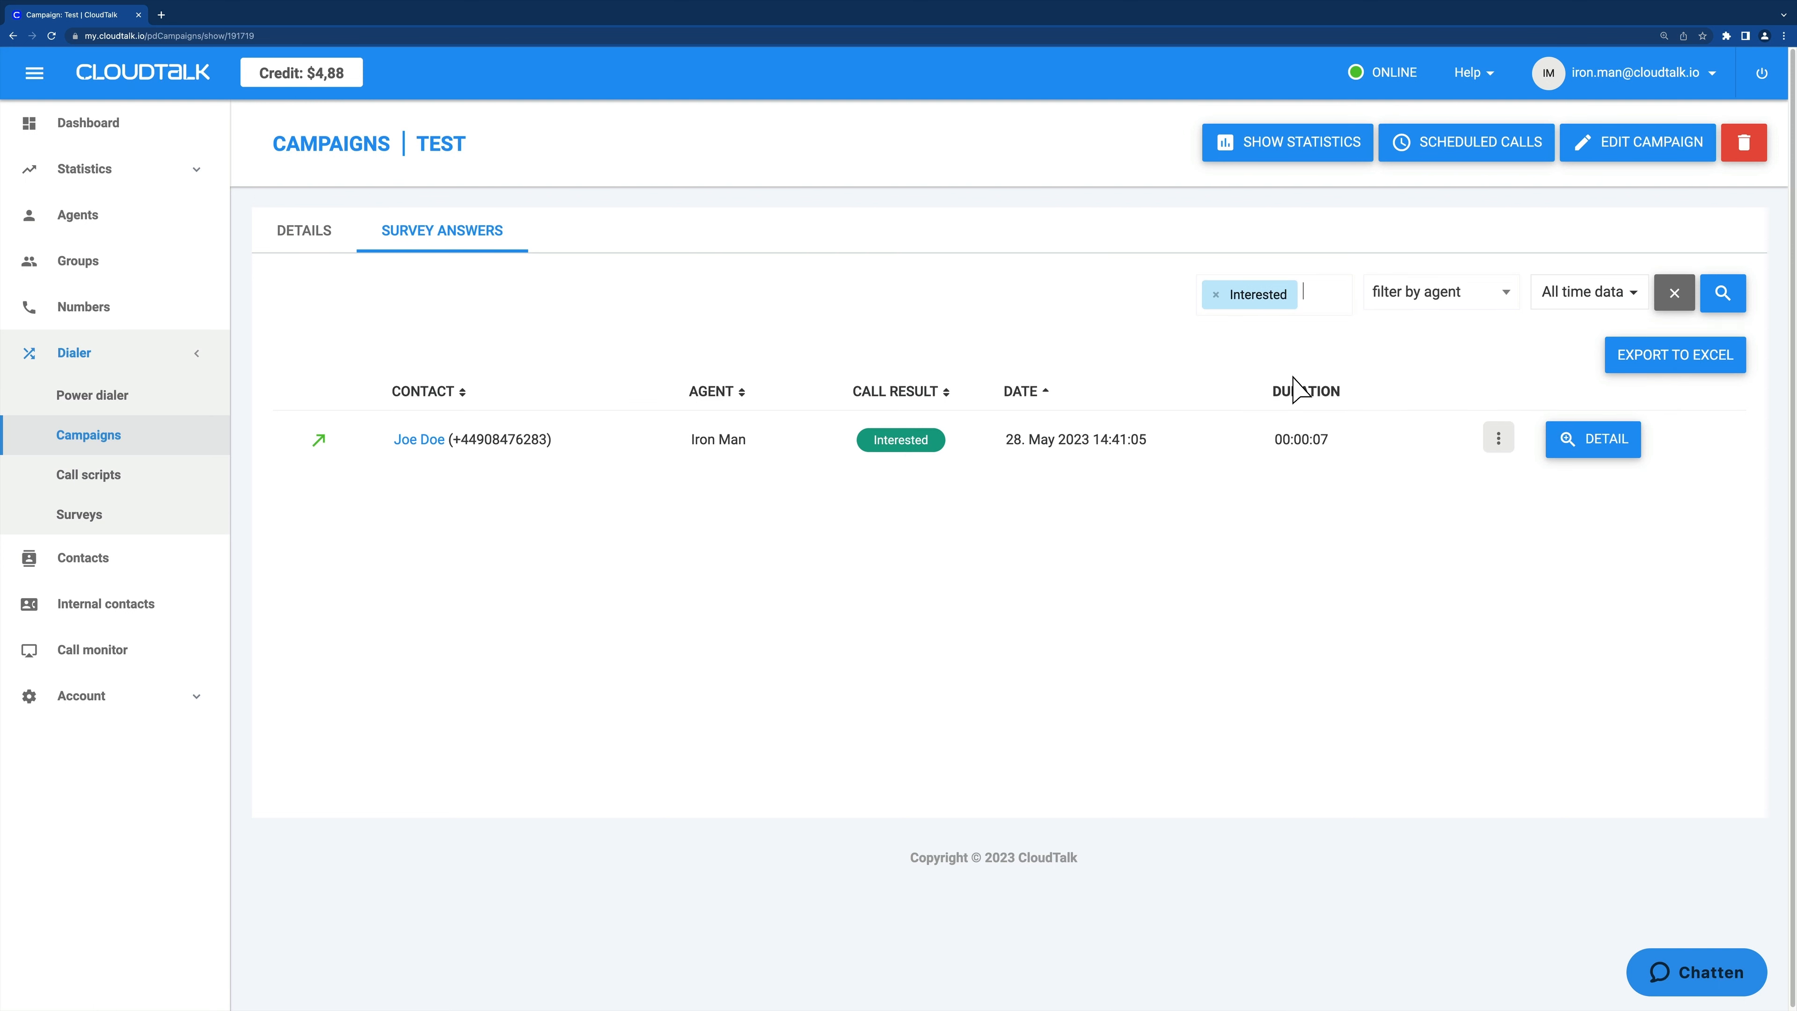
{"action": "left_click", "coordinate": [1722, 299]}
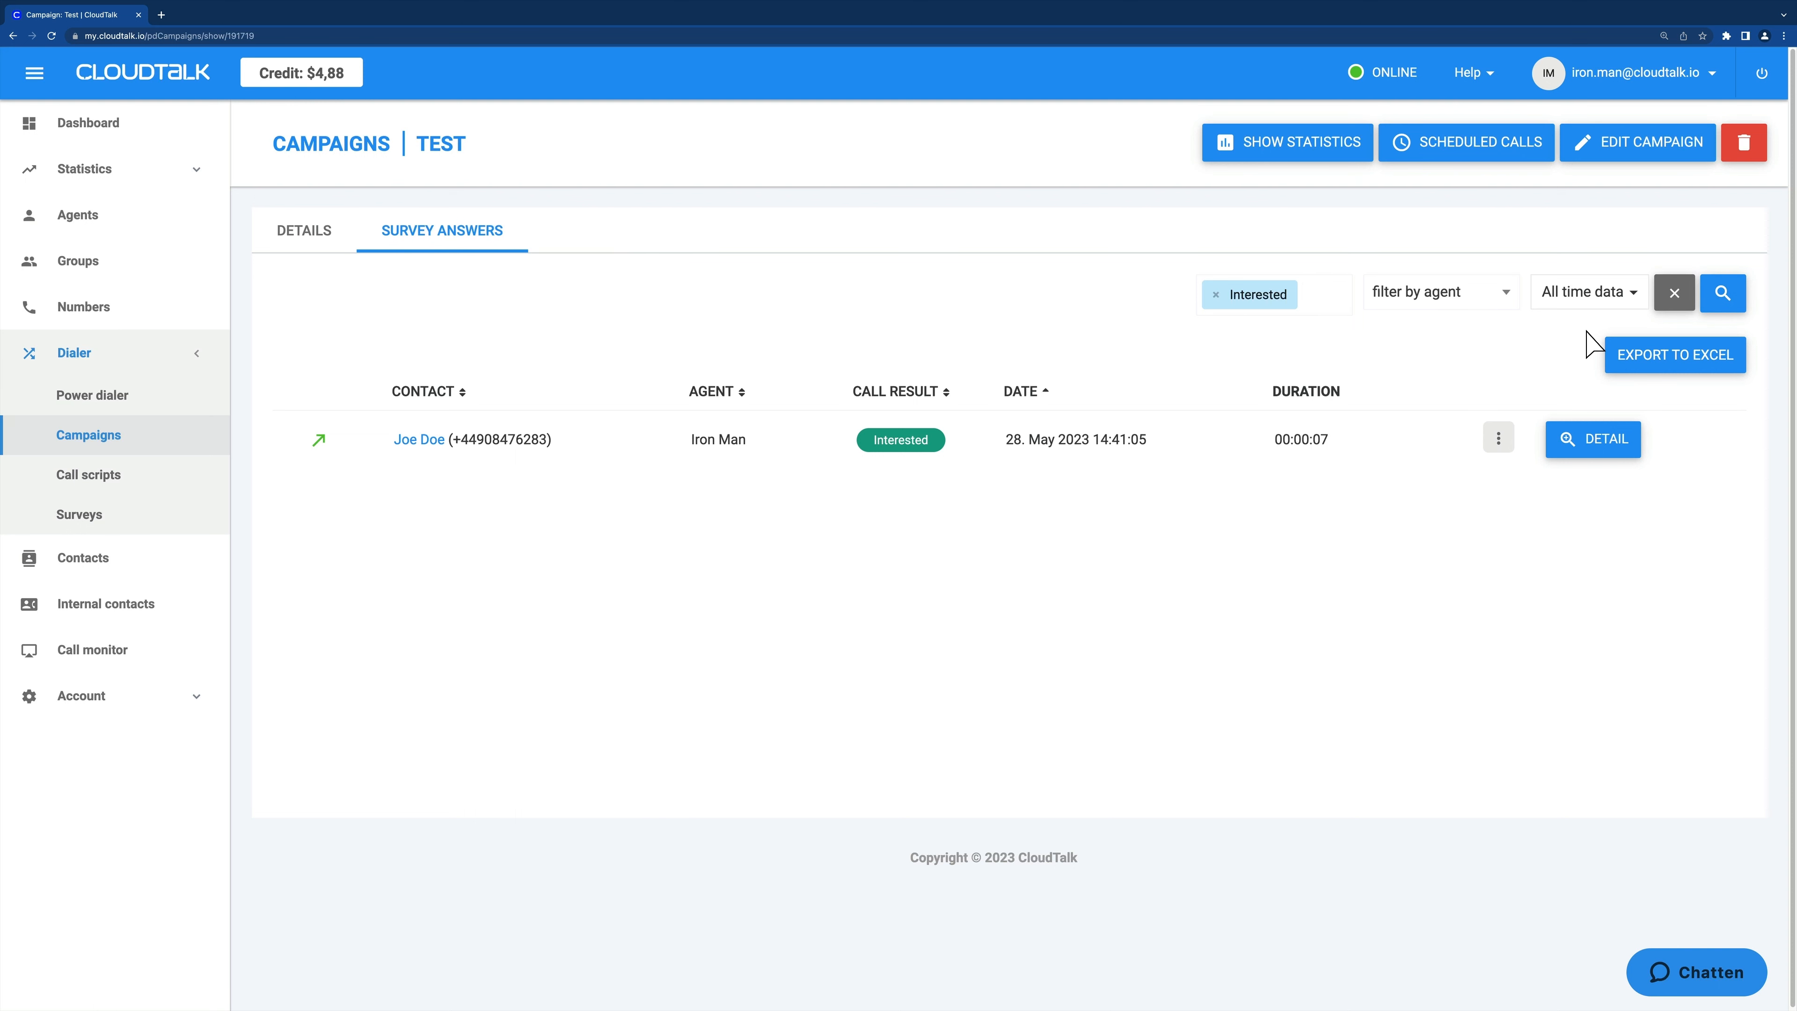
{"action": "left_click", "coordinate": [1645, 368]}
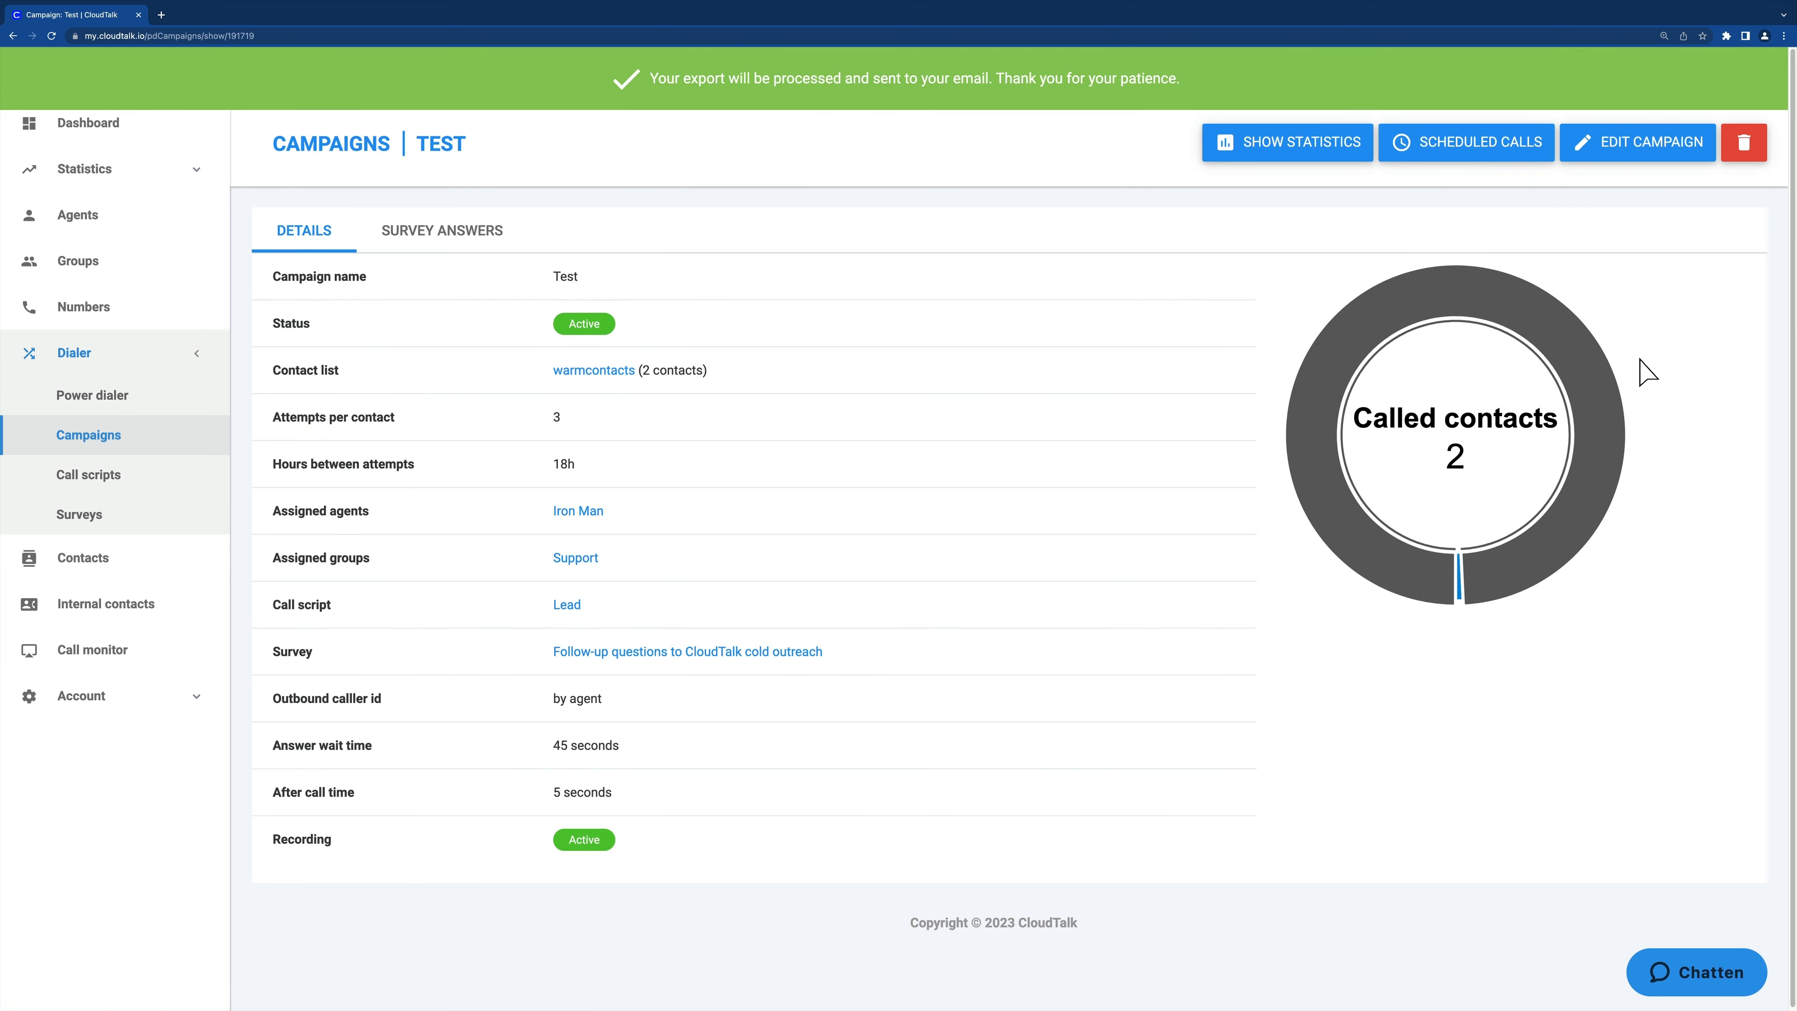
{"action": "left_click_drag", "start_coordinate": [682, 80], "coordinate": [1202, 97]}
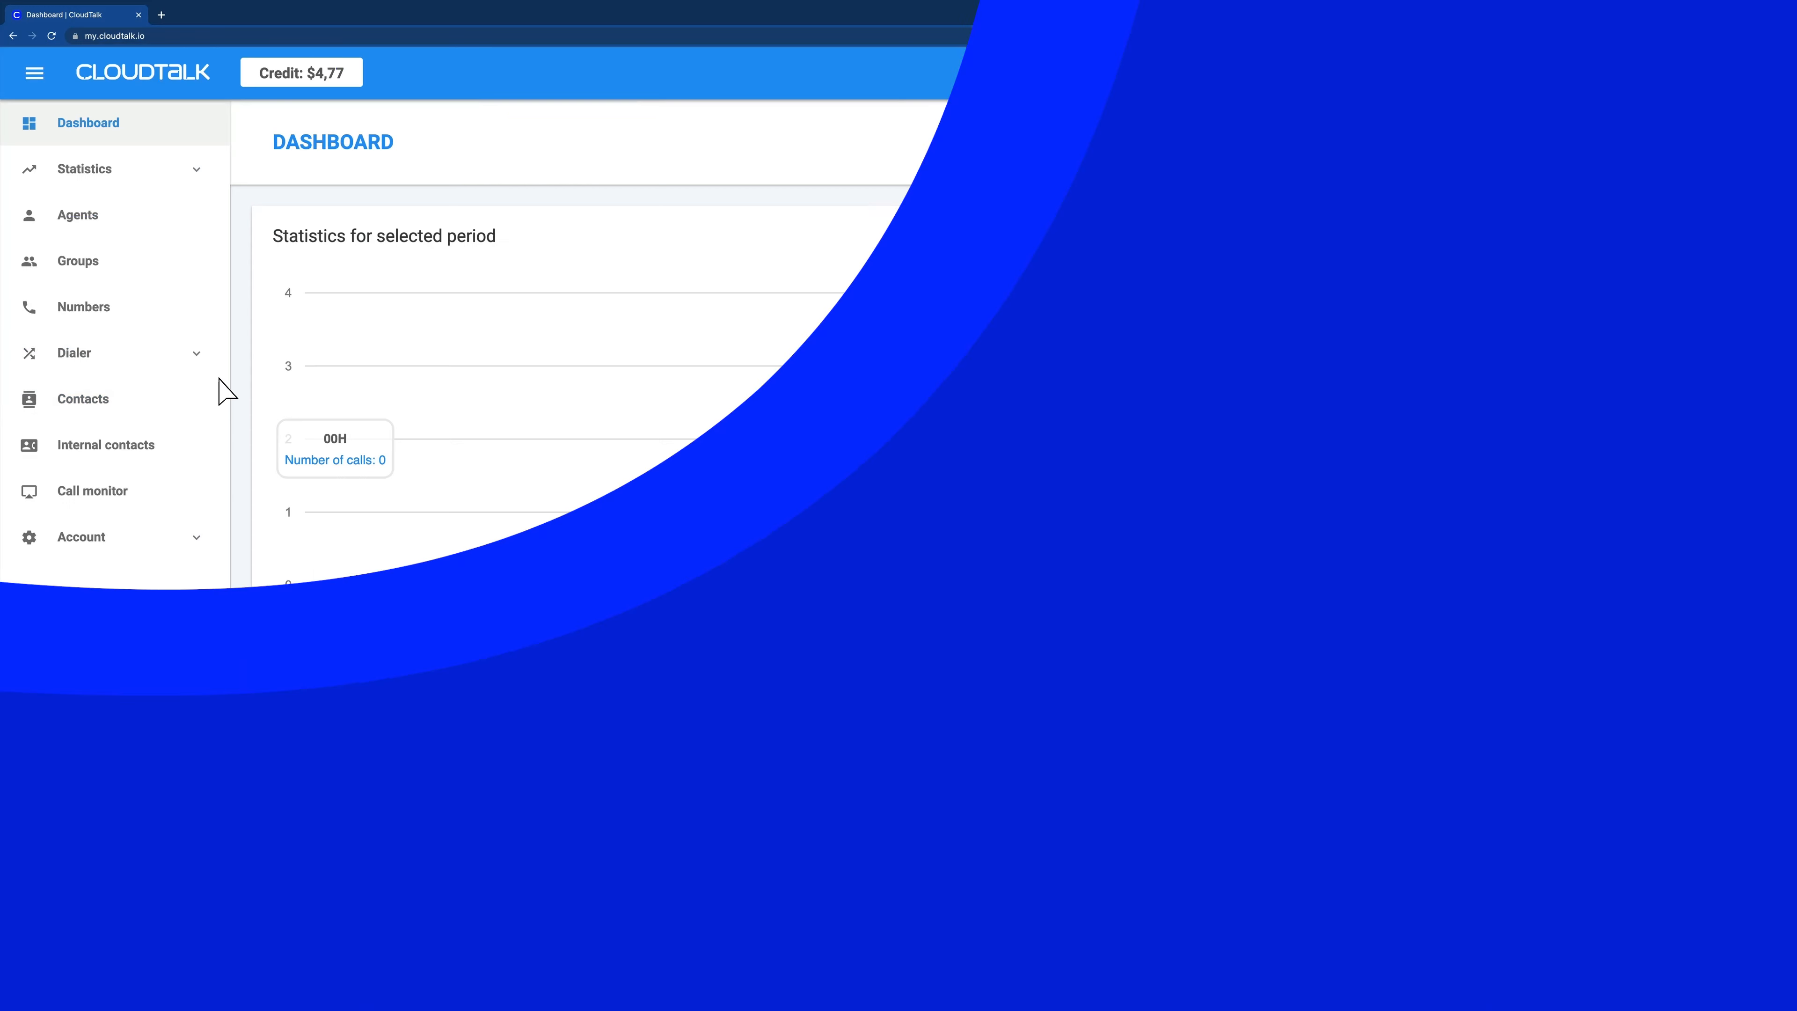
Open the Test campaign's details from the campaign list and show its statistics.
{"action": "left_click", "coordinate": [159, 354]}
{"action": "left_click", "coordinate": [130, 431]}
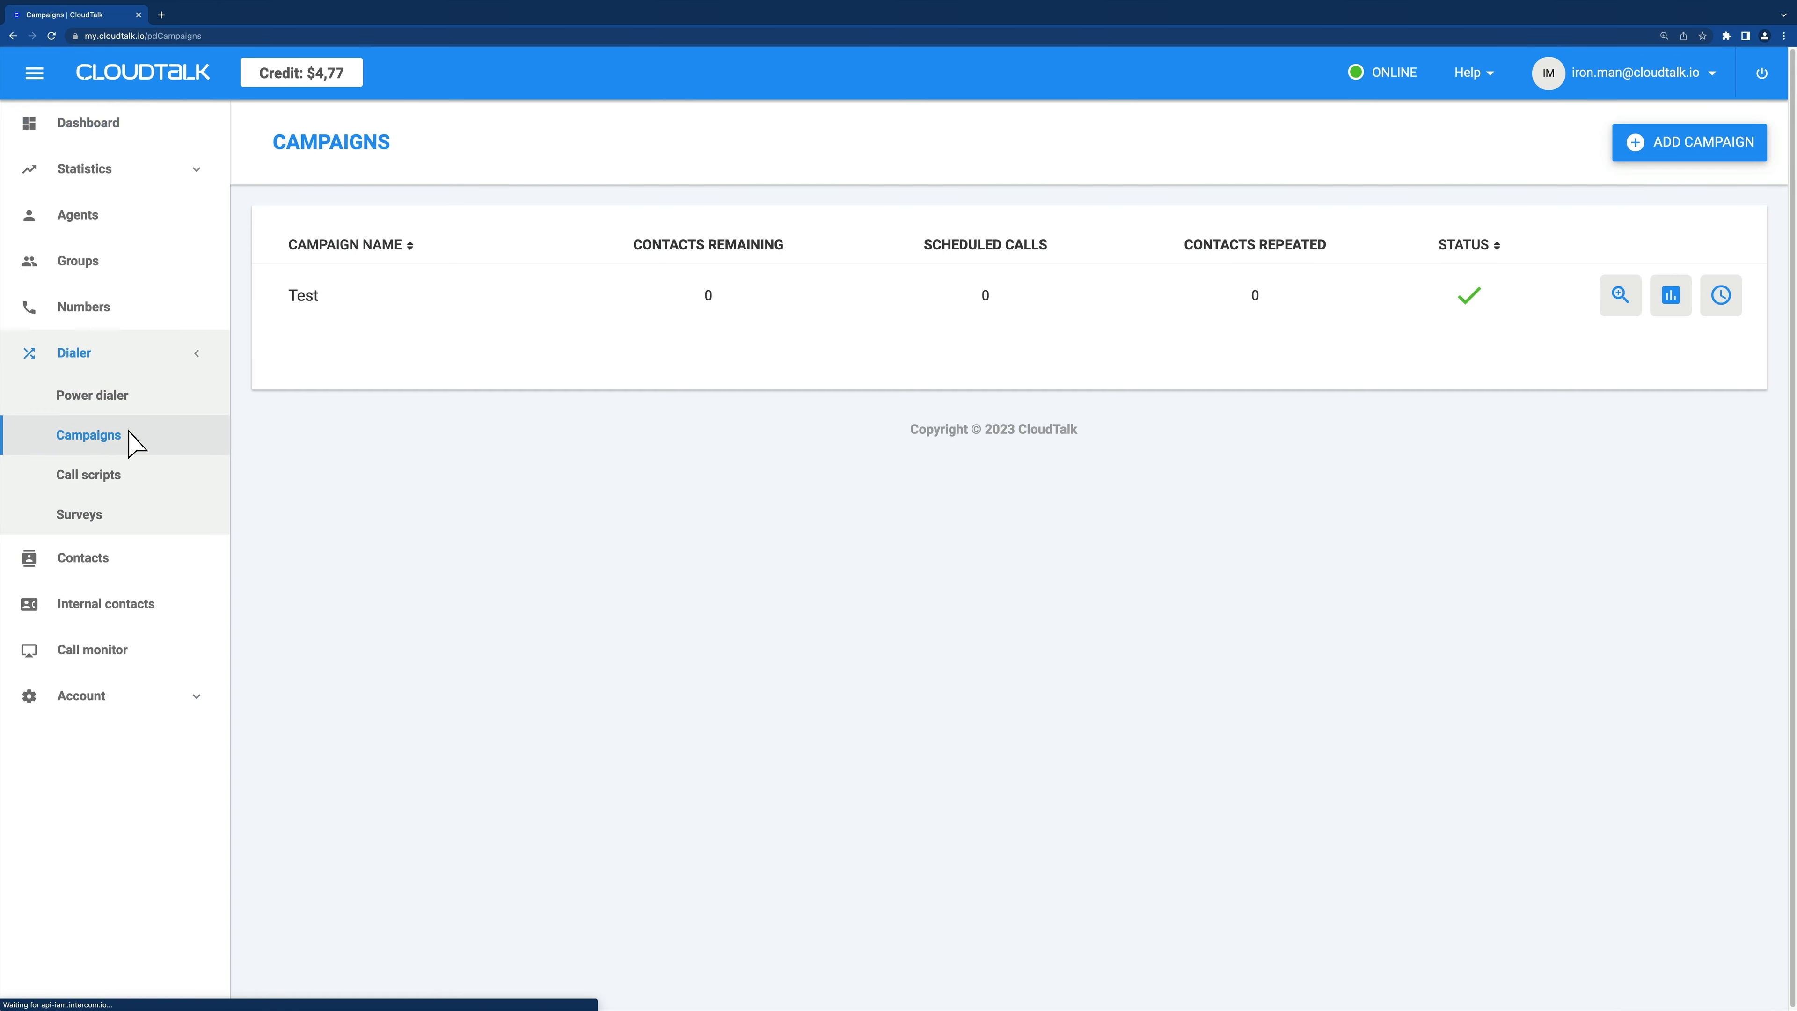
{"action": "left_click", "coordinate": [1616, 311]}
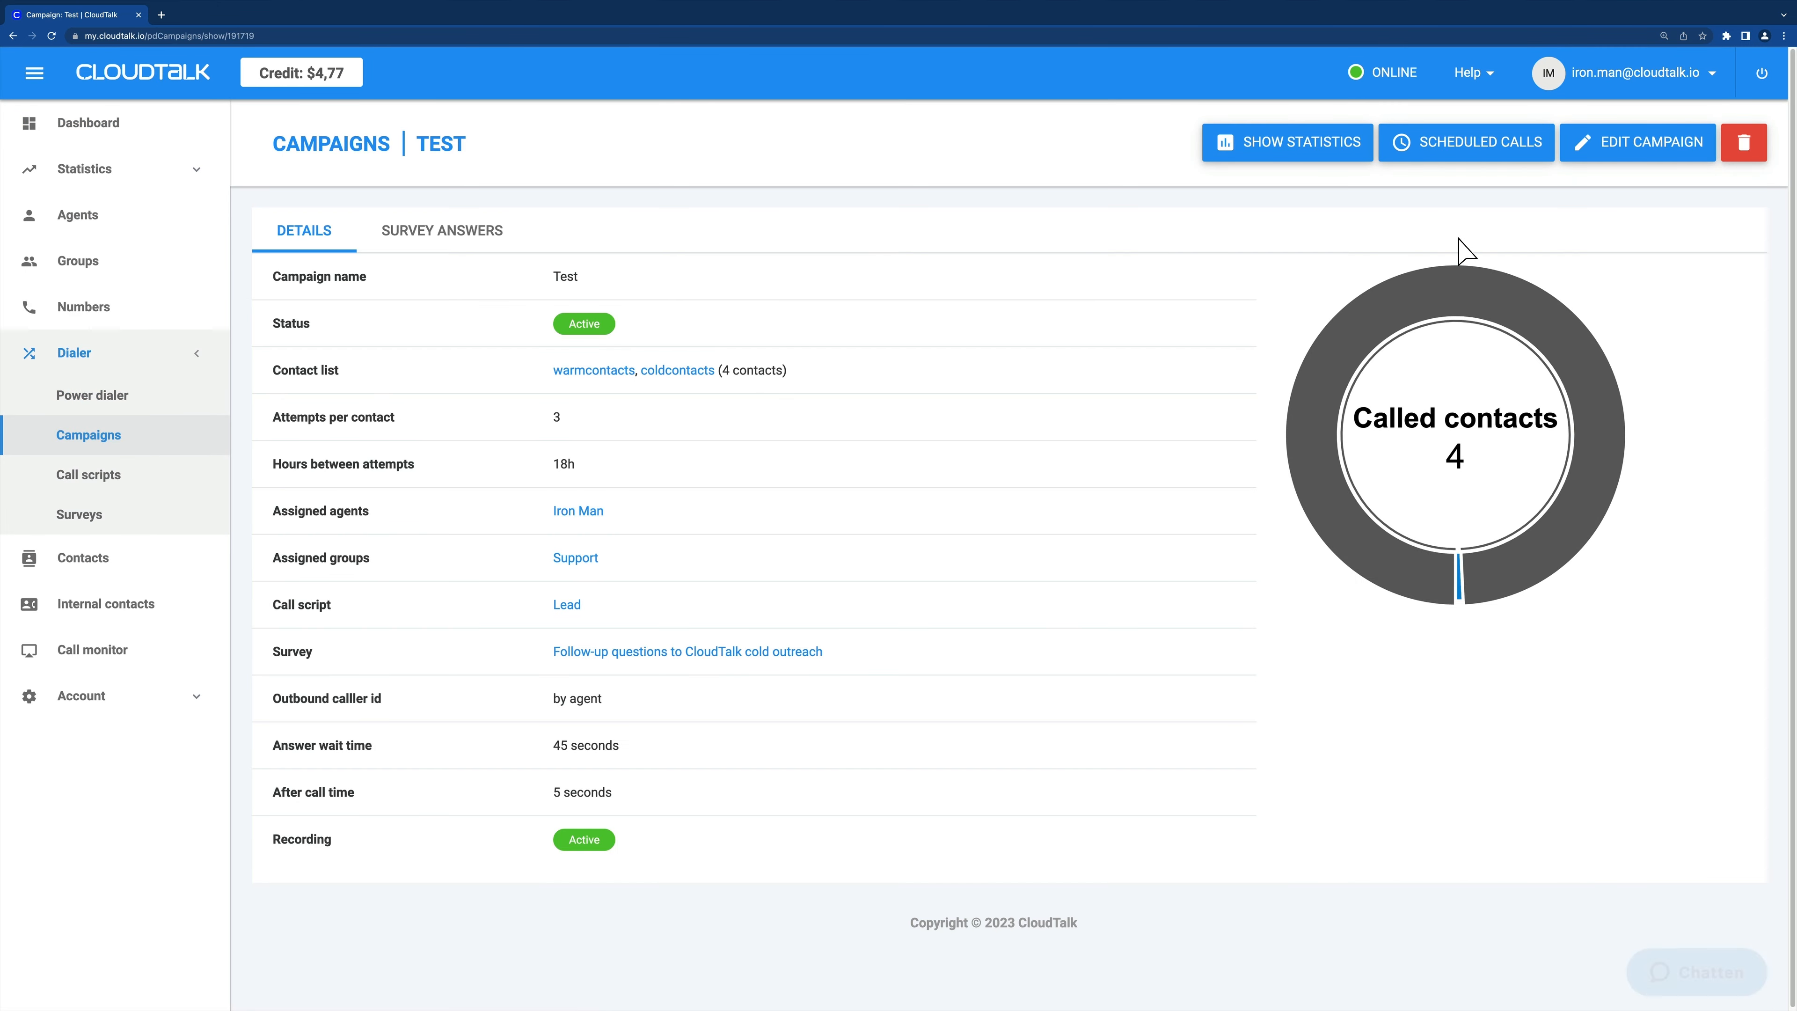
{"action": "left_click", "coordinate": [1286, 143]}
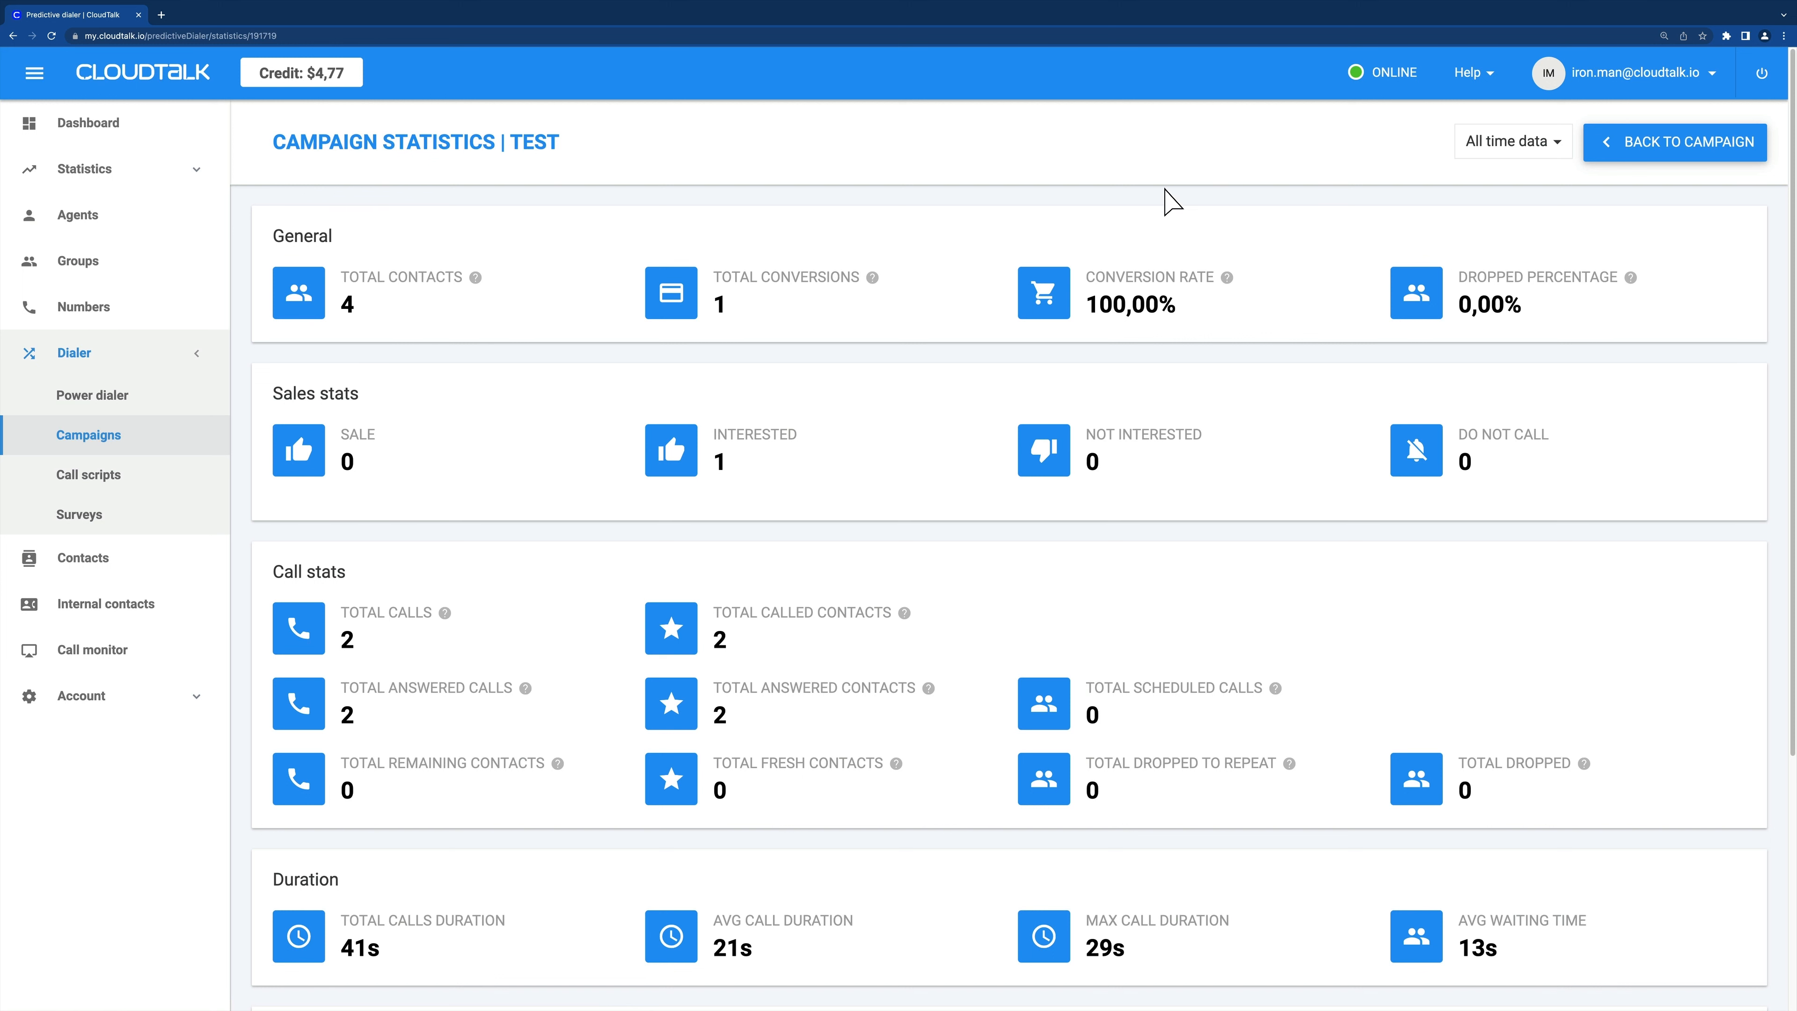
Reopen the Test campaign's statistics directly from the campaign list and examine the general, sales, call and duration figures.
{"action": "left_click", "coordinate": [129, 443]}
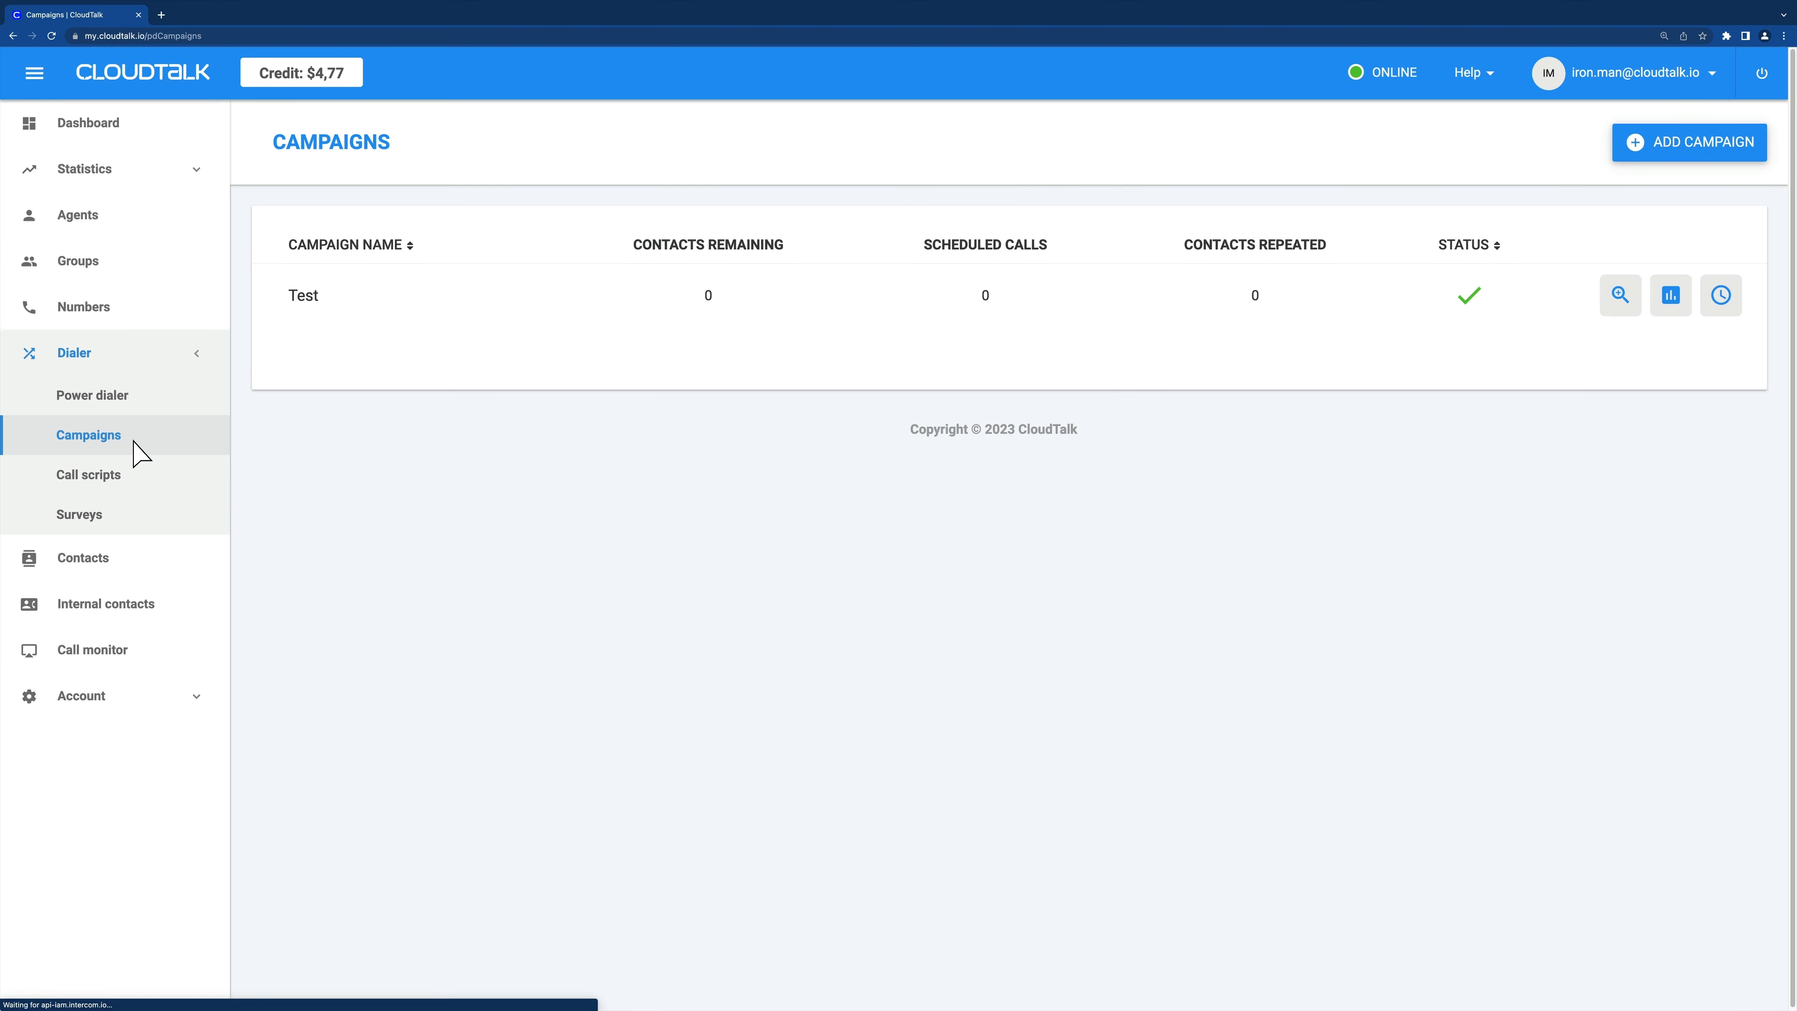
{"action": "left_click", "coordinate": [1669, 297]}
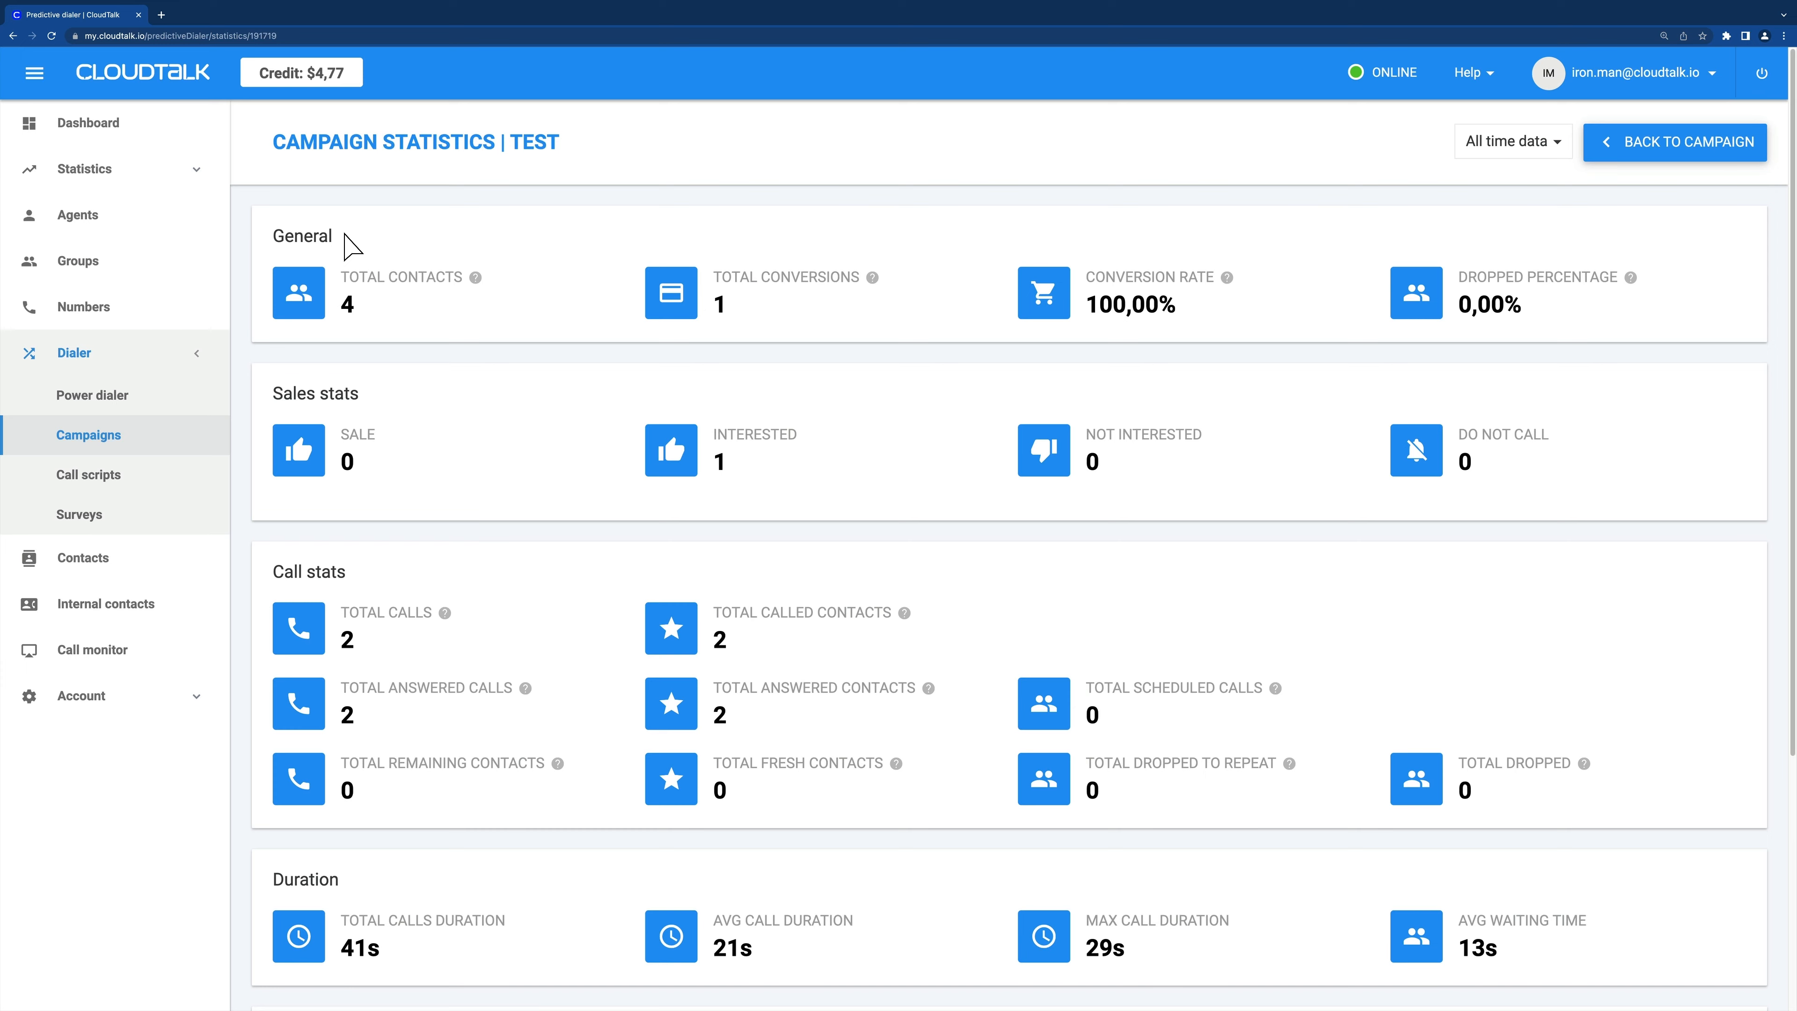
{"action": "scroll", "coordinate": [347, 247], "scroll_direction": "down", "scroll_amount": 2}
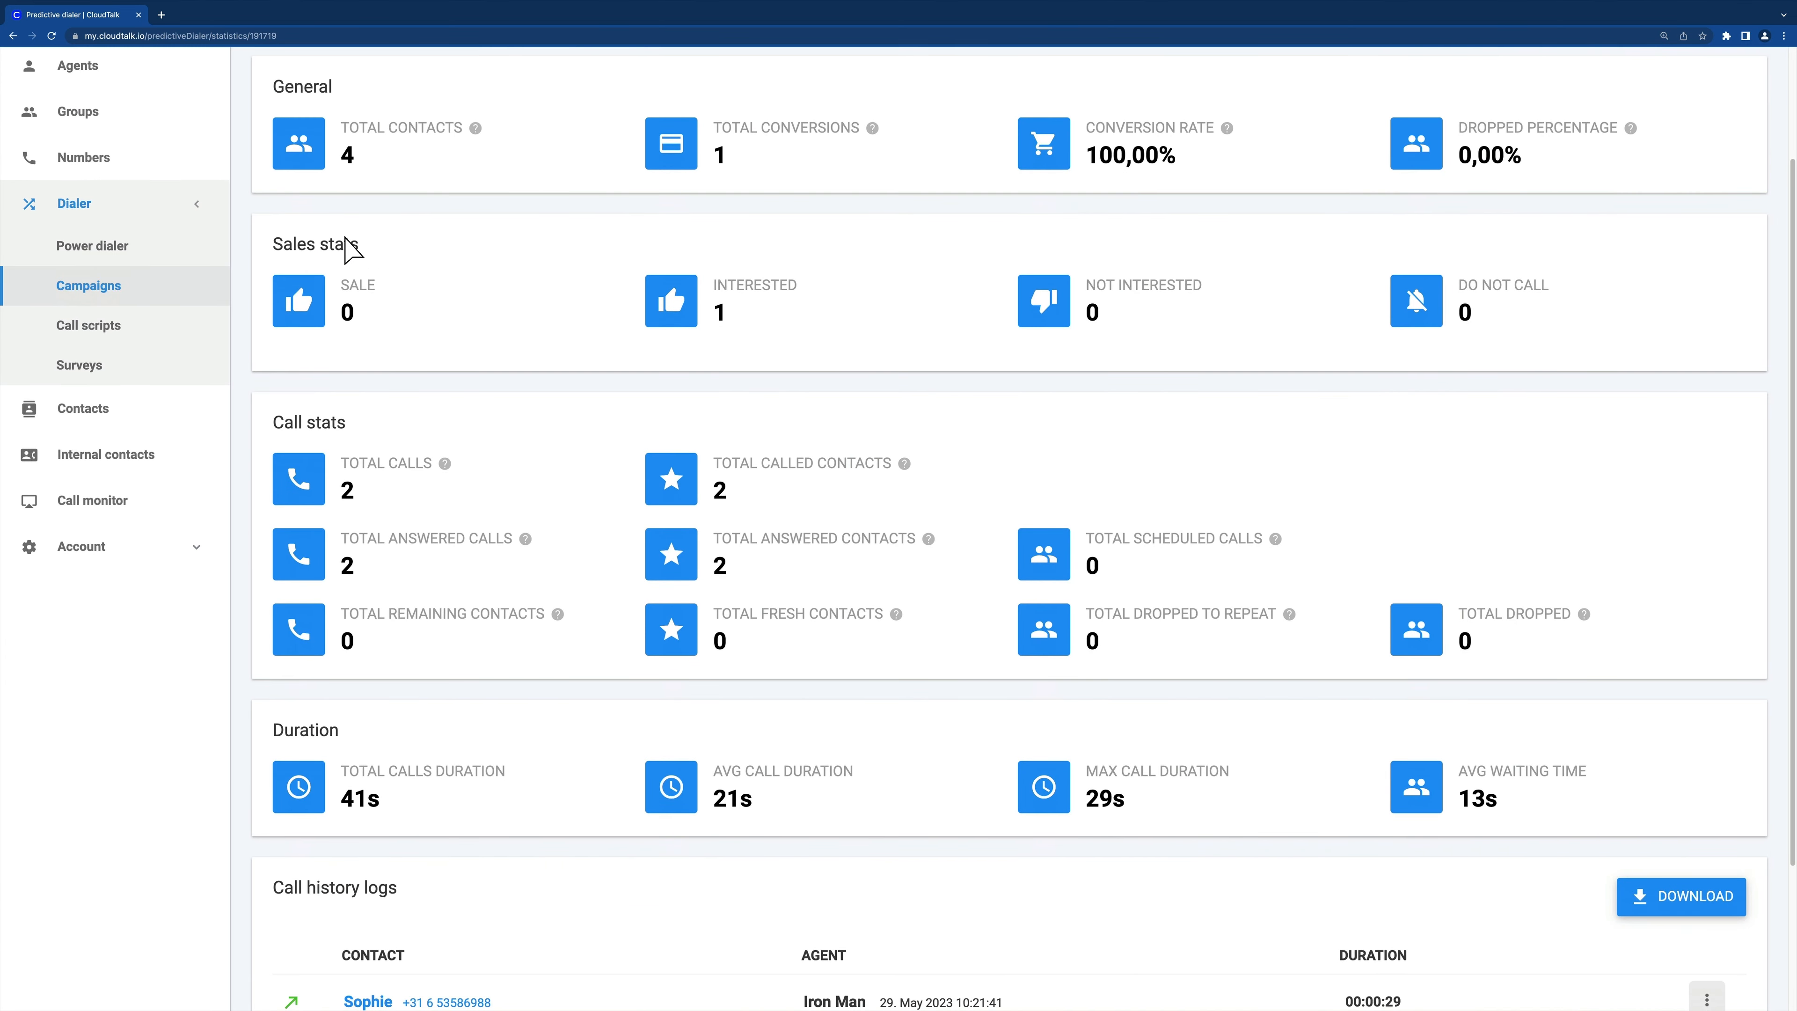
{"action": "scroll", "coordinate": [347, 247], "scroll_direction": "down", "scroll_amount": 2}
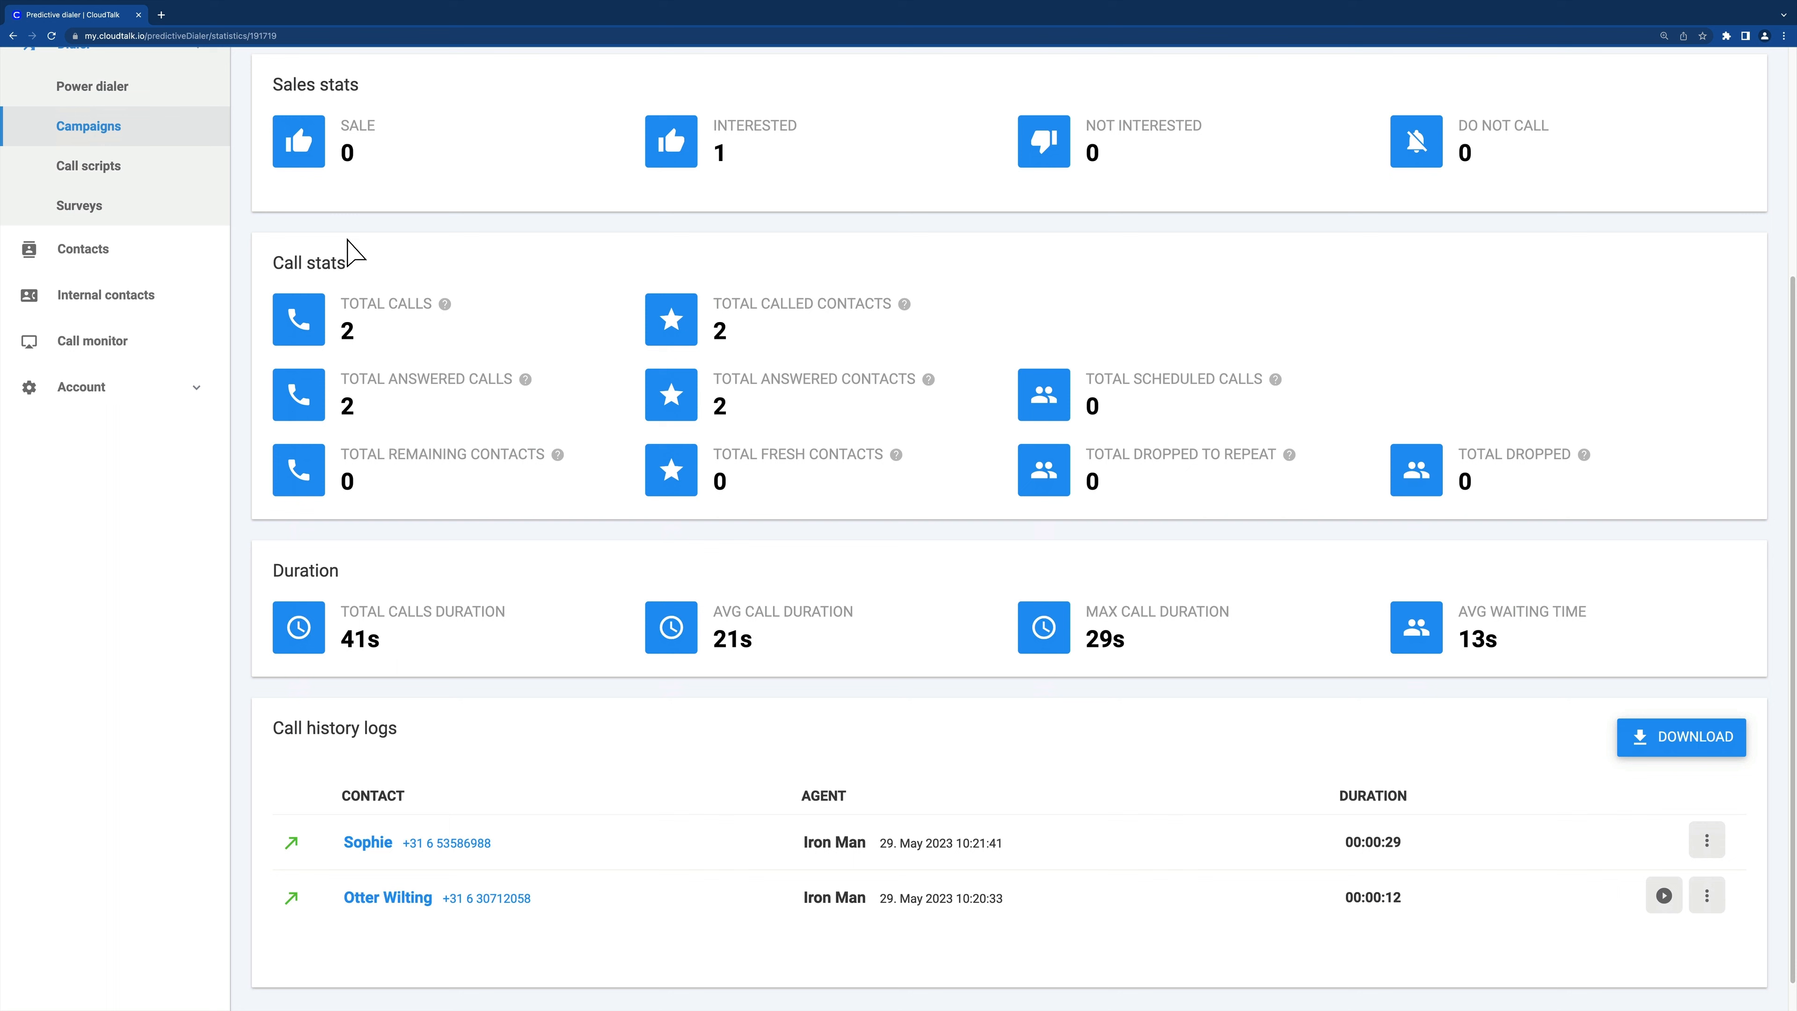
{"action": "scroll", "coordinate": [350, 251], "scroll_direction": "down", "scroll_amount": 1}
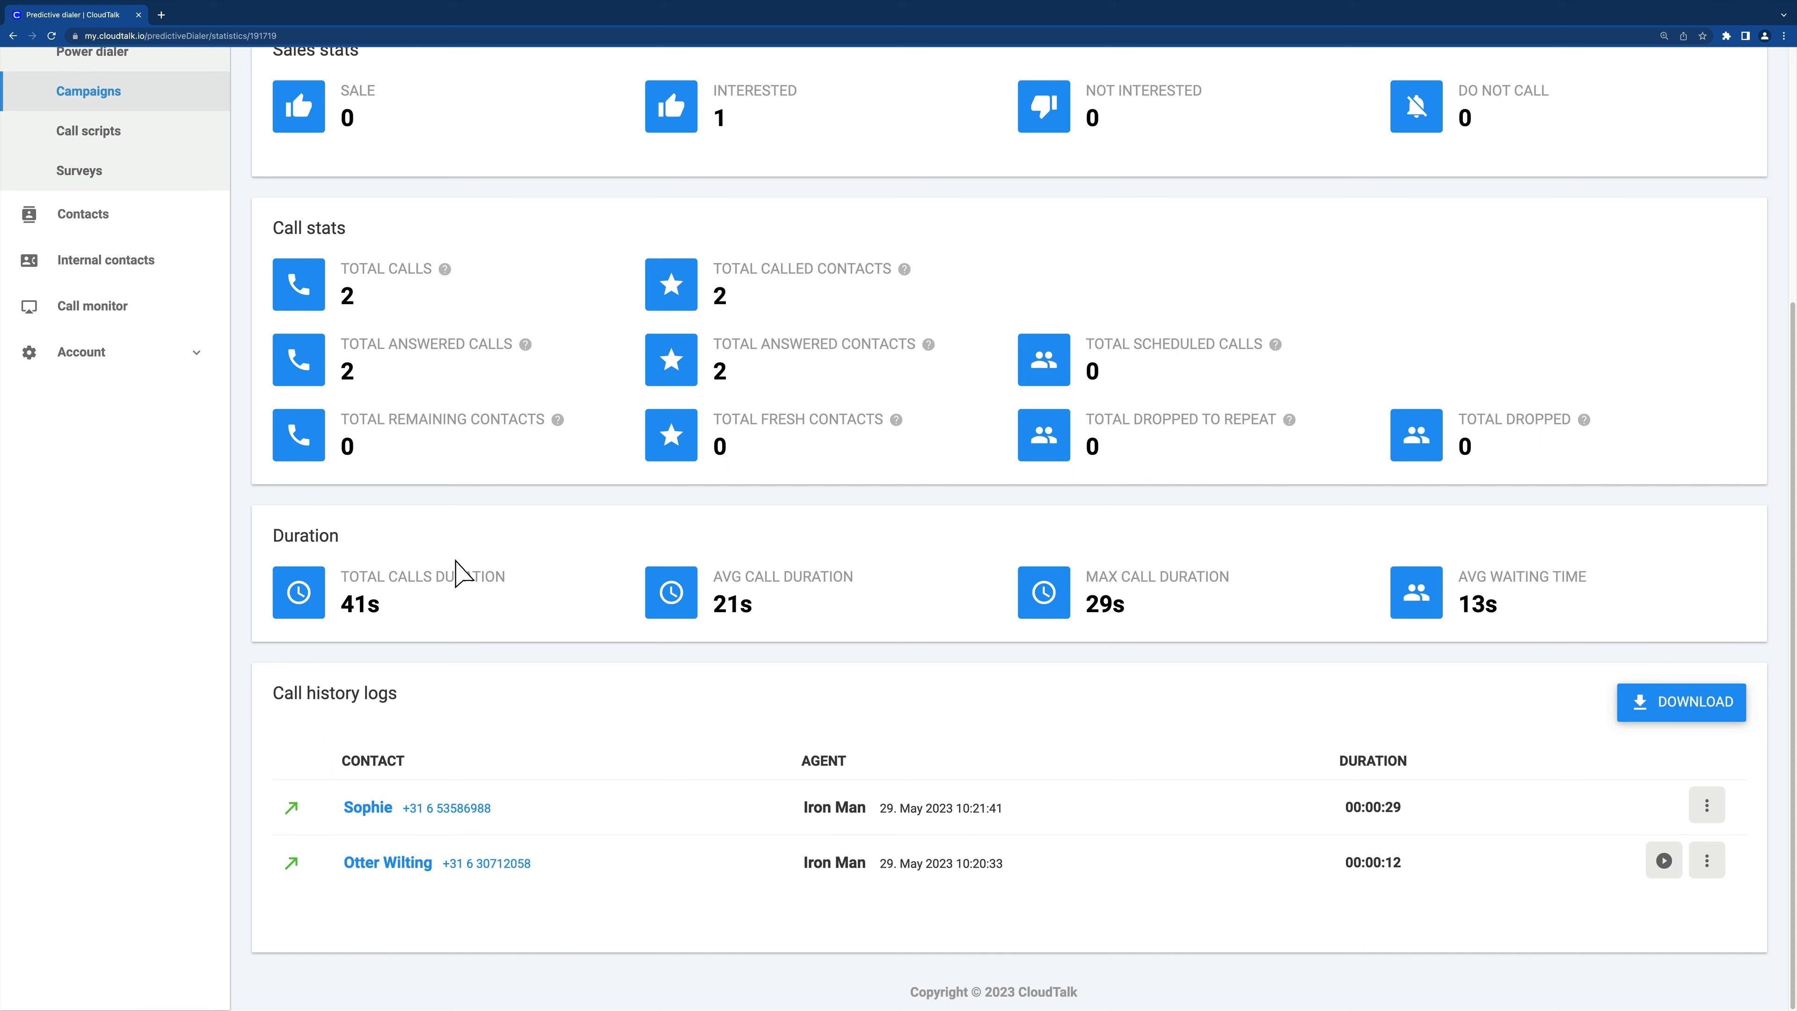
{"action": "mouse_move", "coordinate": [564, 422]}
{"action": "mouse_move", "coordinate": [526, 345]}
Check the available options for both logged calls and download the campaign's call history logs.
{"action": "left_click", "coordinate": [1706, 811]}
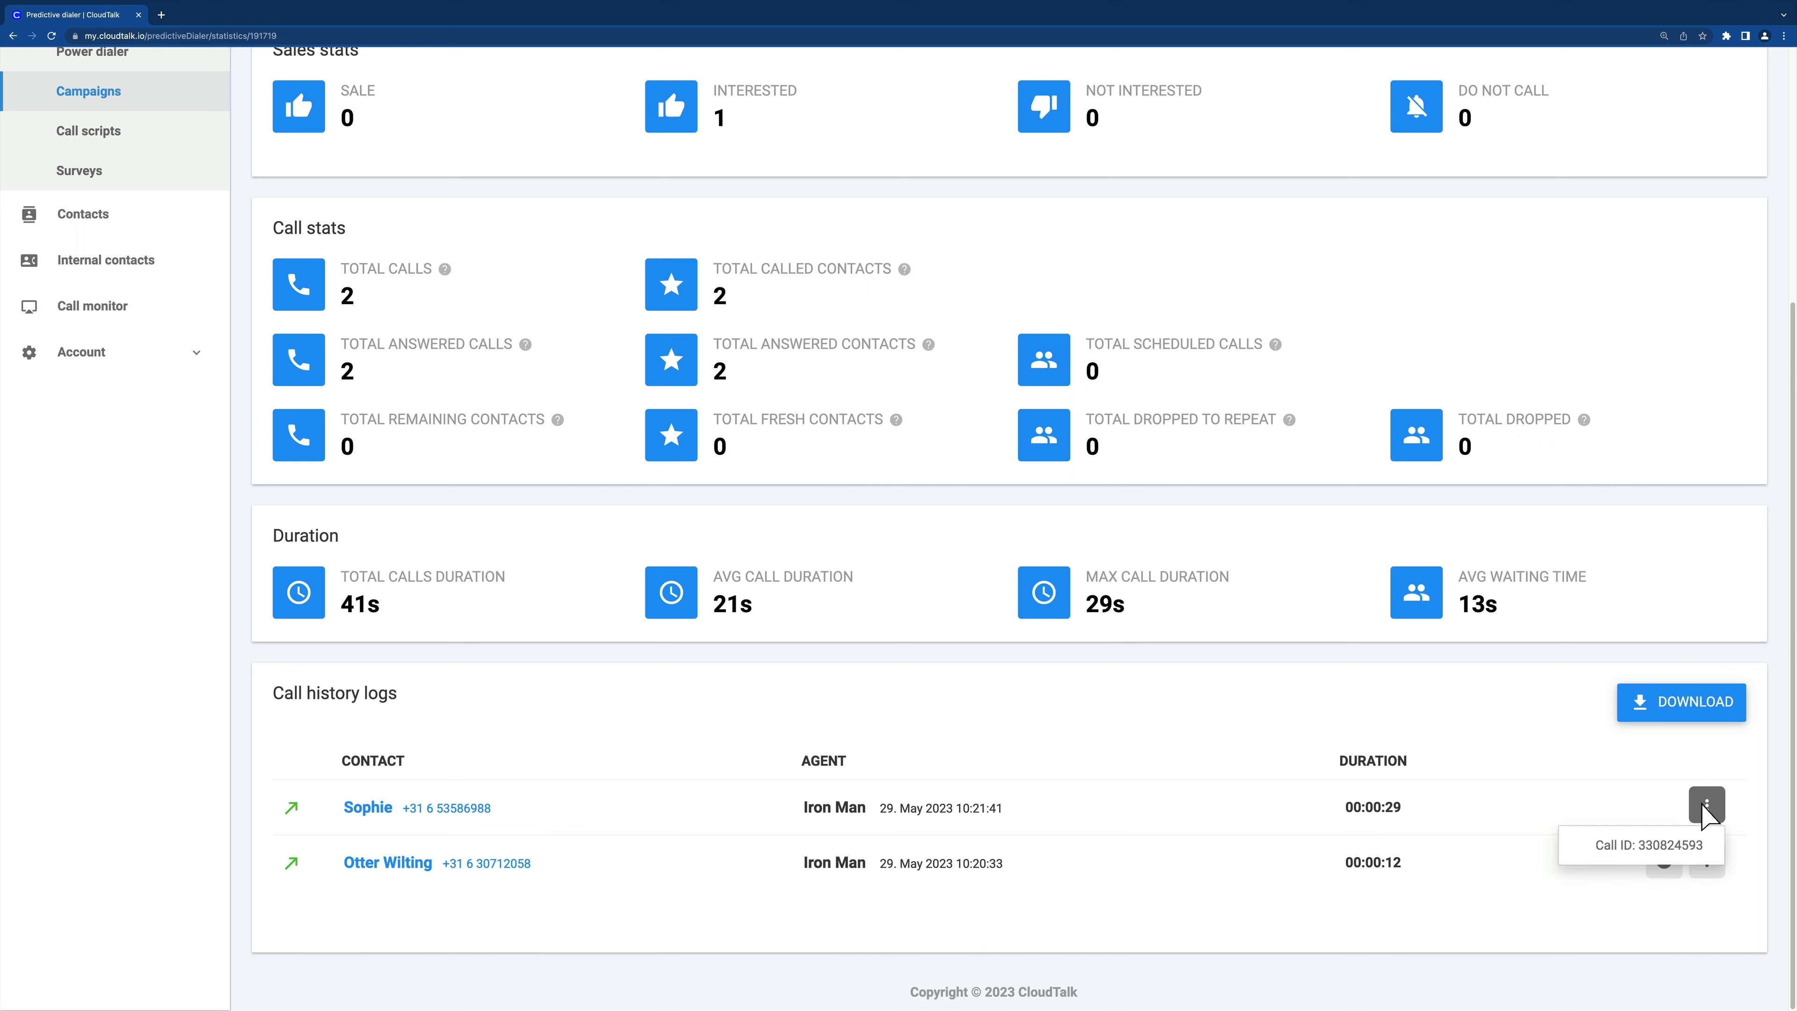
{"action": "left_click", "coordinate": [1707, 868]}
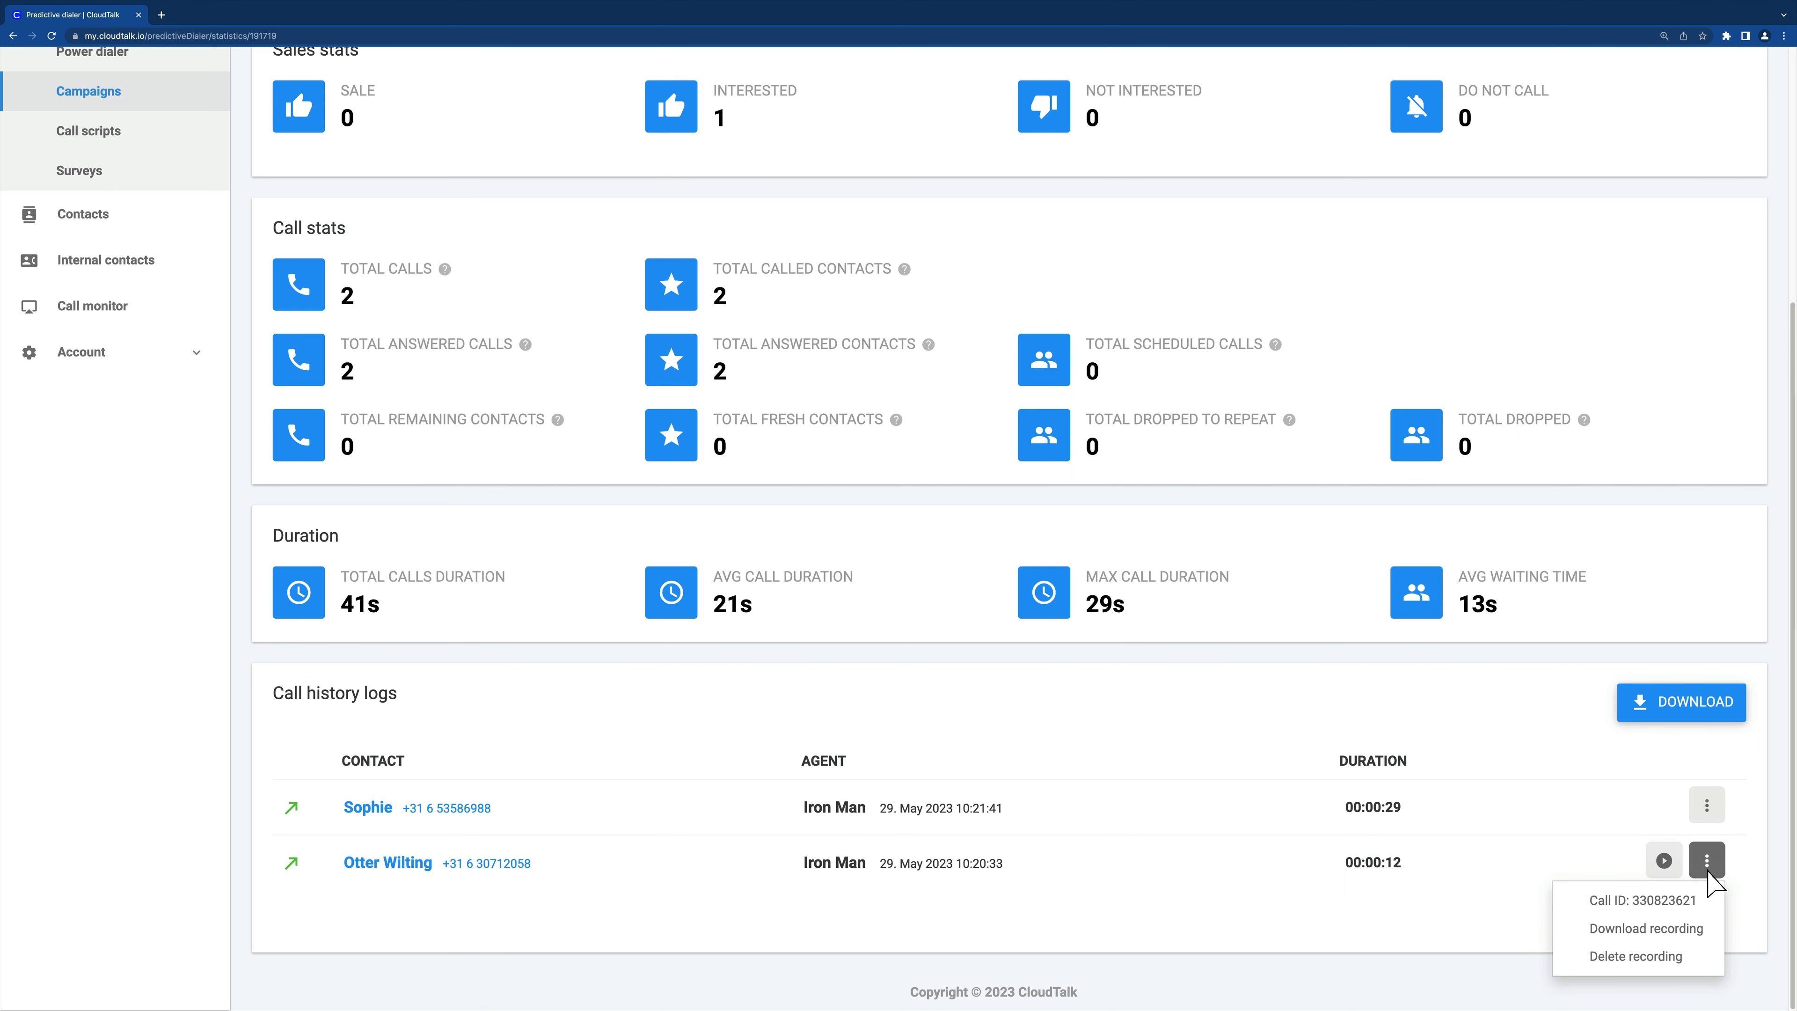
{"action": "left_click", "coordinate": [1676, 828]}
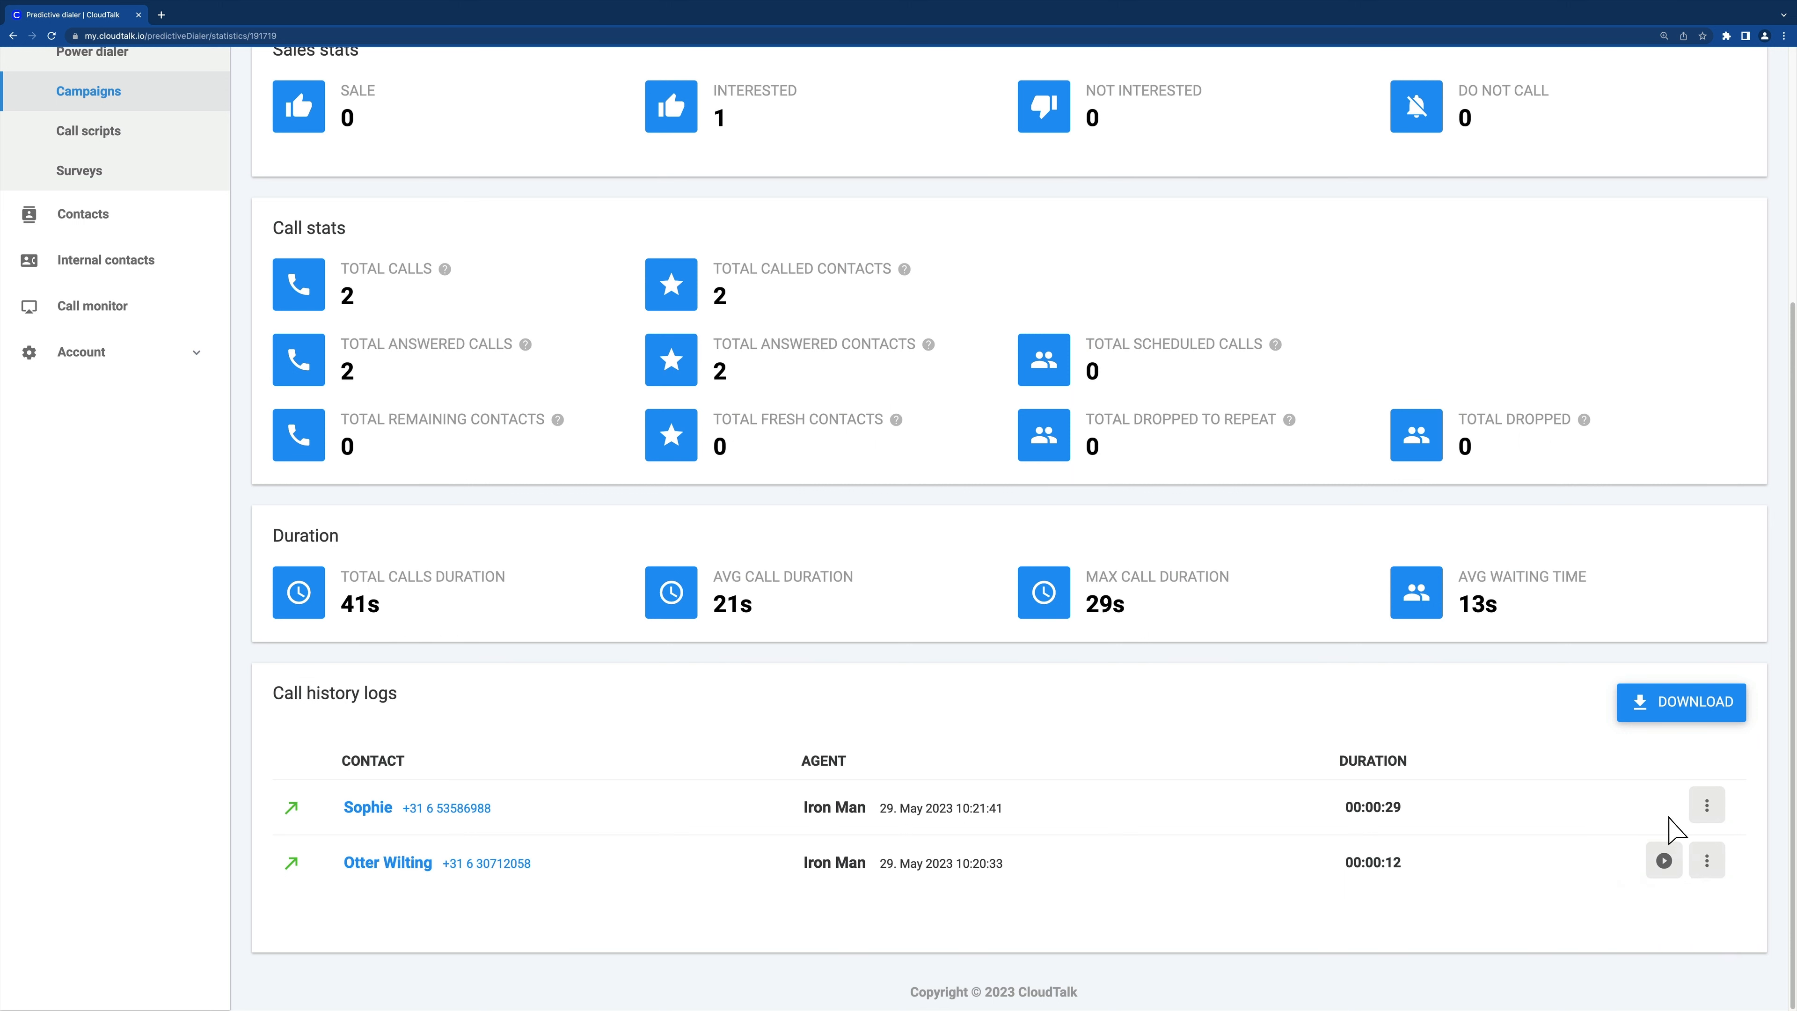
{"action": "left_click", "coordinate": [1667, 703]}
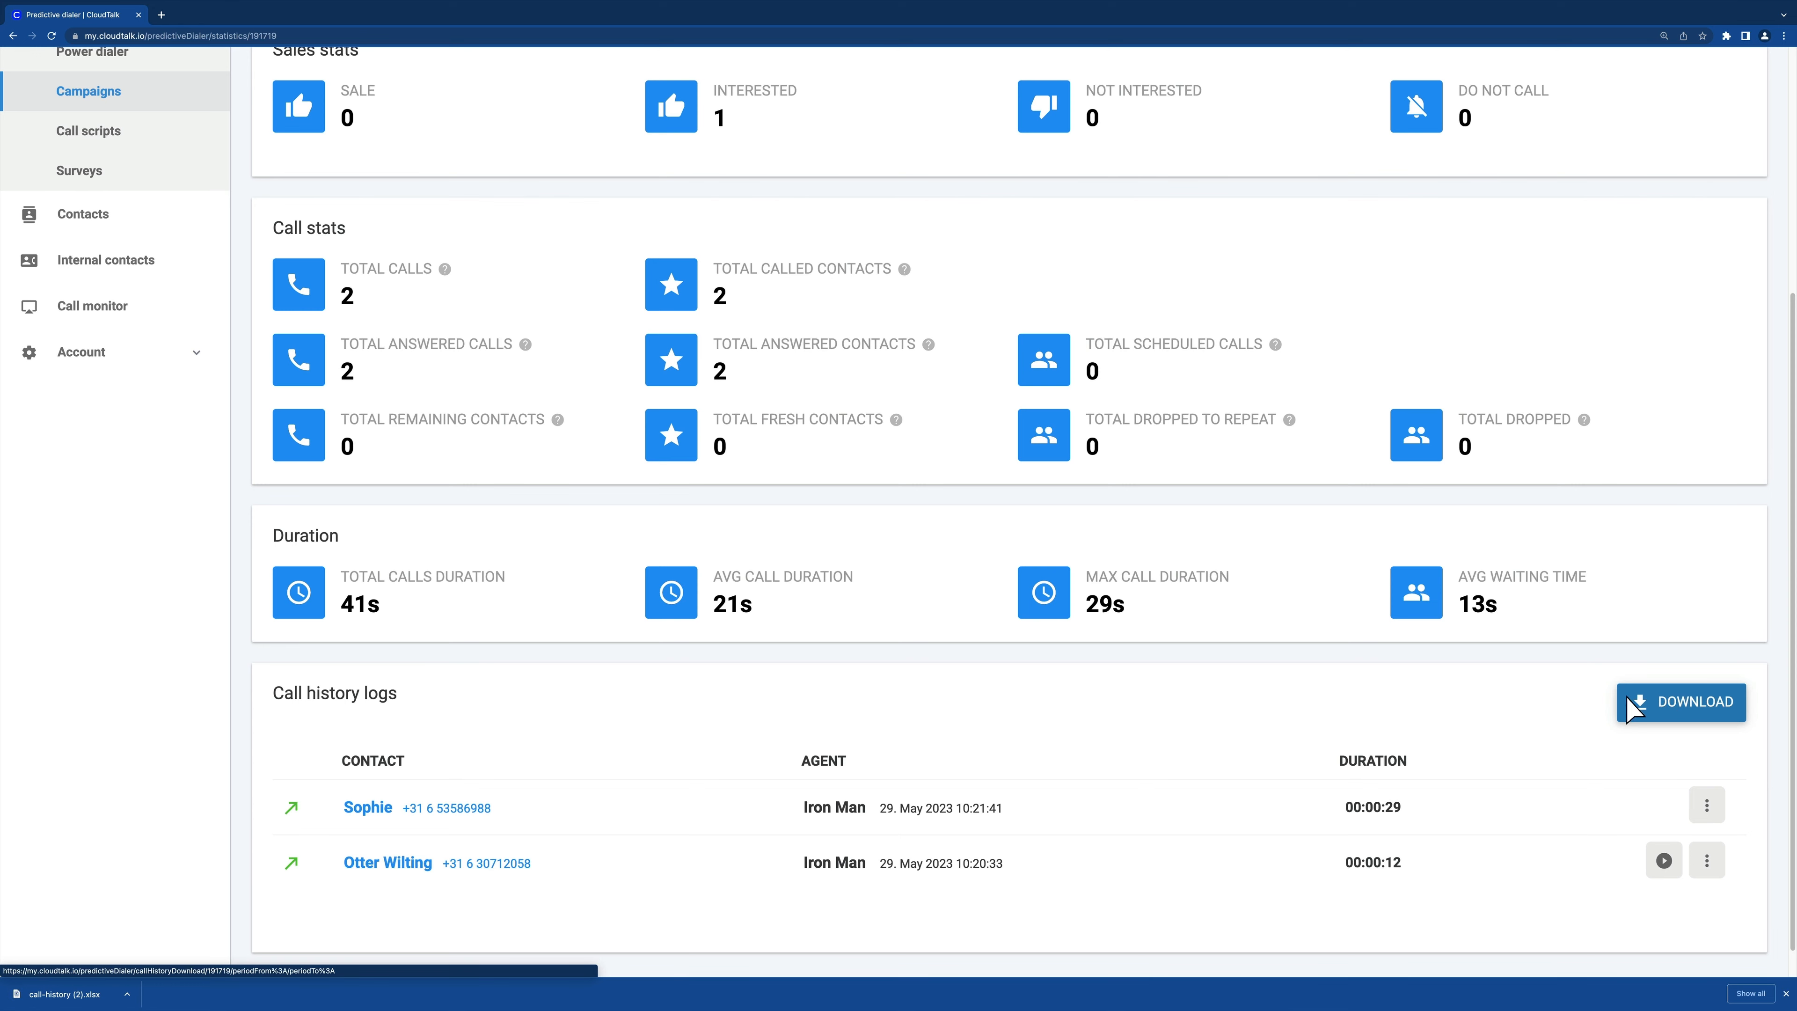